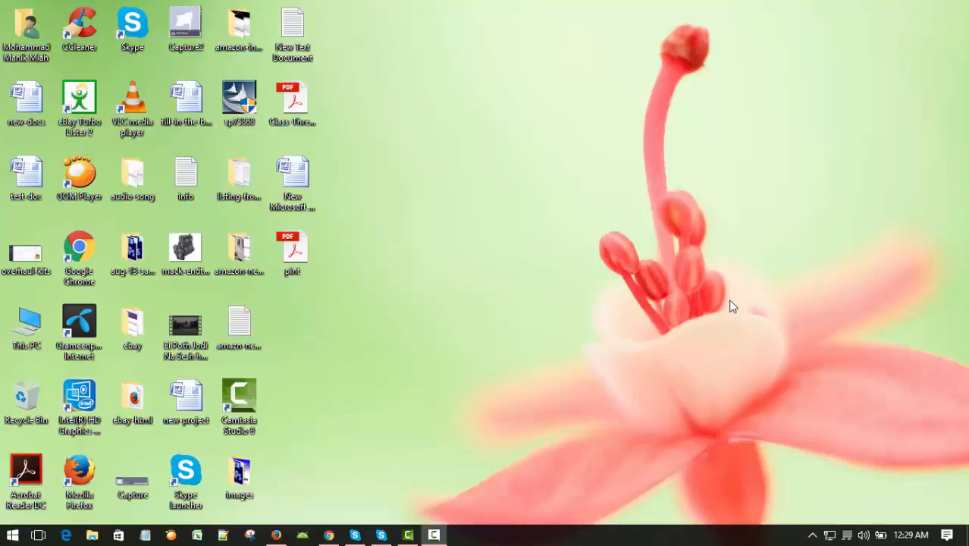
right_click(640, 217)
click(675, 259)
right_click(647, 200)
click(677, 240)
right_click(623, 197)
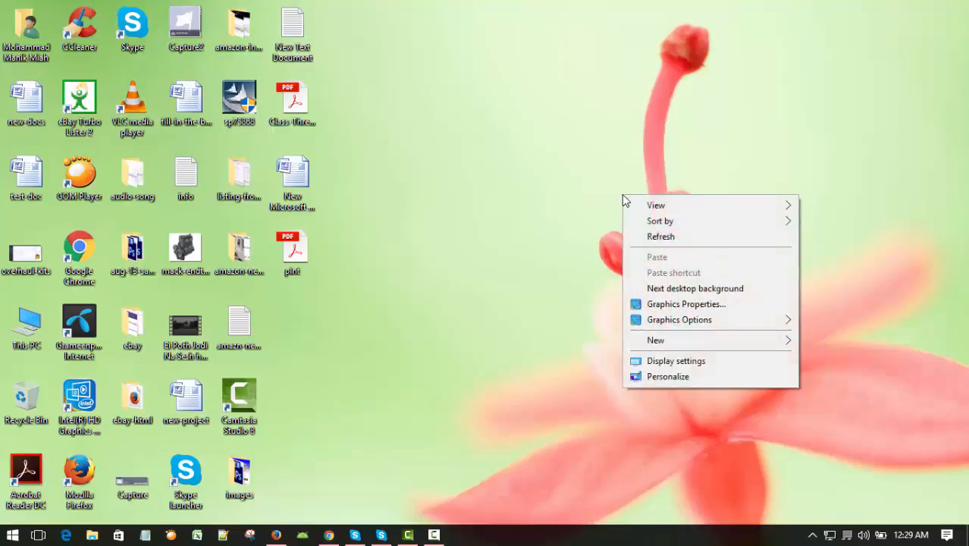
click(658, 235)
right_click(602, 172)
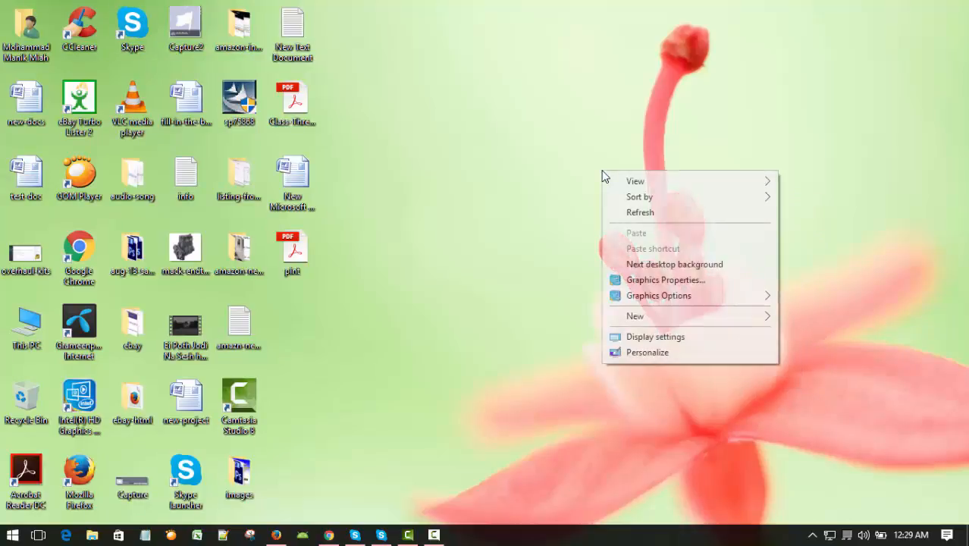
click(634, 210)
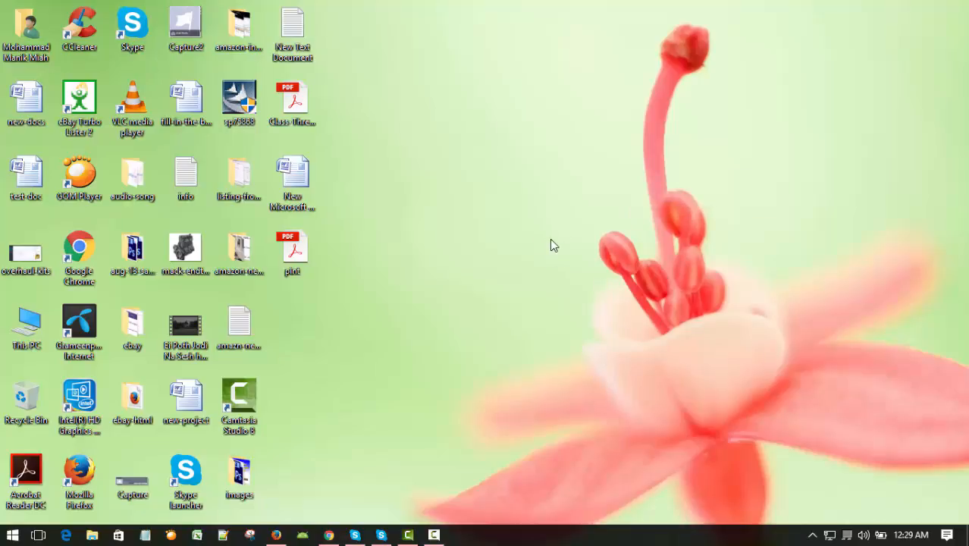
Step: Look through the installed apps for the Microsoft Office group and examine the Office 2007 programs it contains
click(12, 535)
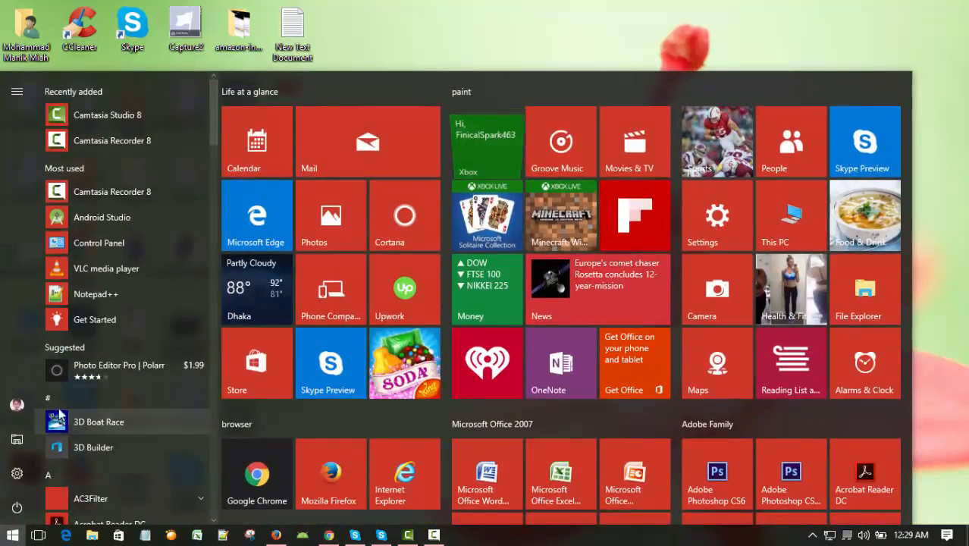
scroll(131, 387, down, 5)
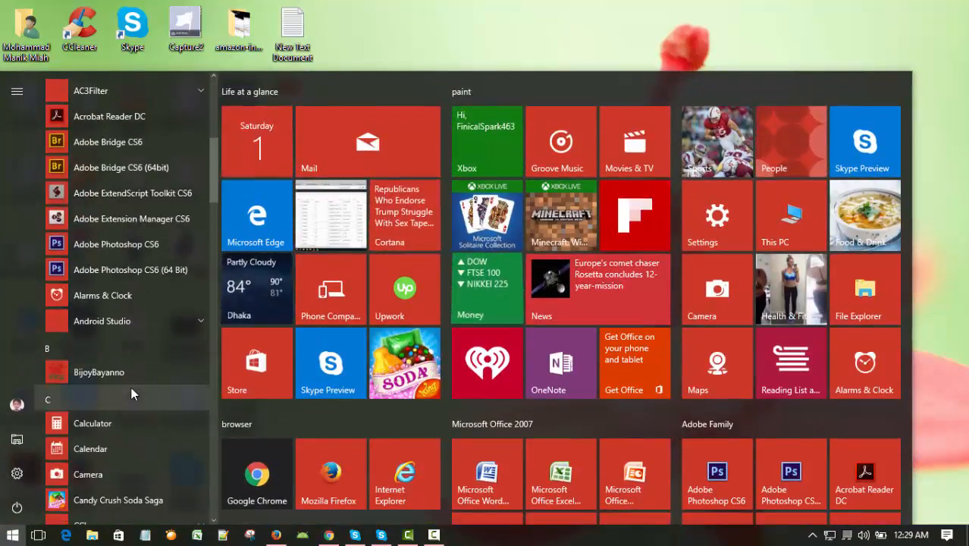
scroll(129, 303, down, 6)
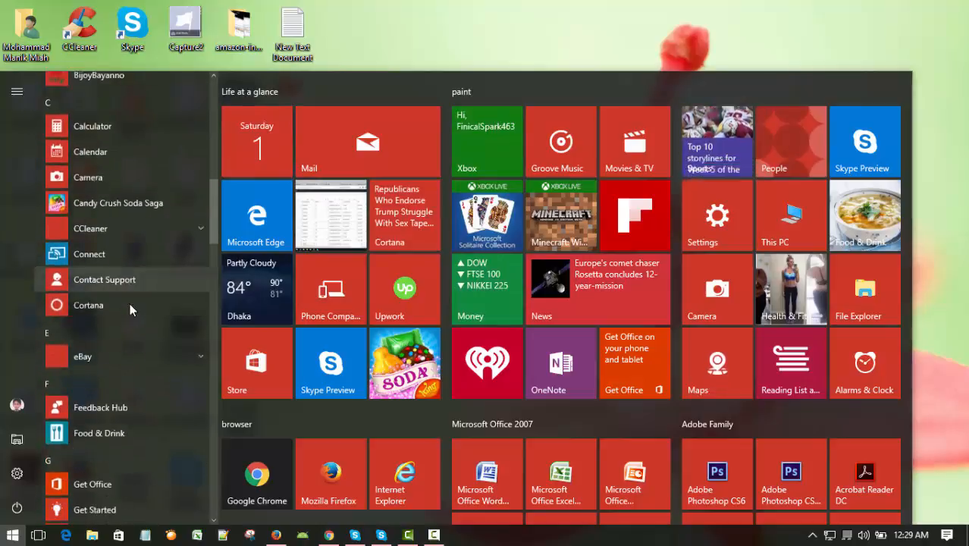
scroll(130, 311, down, 4)
scroll(131, 311, up, 2)
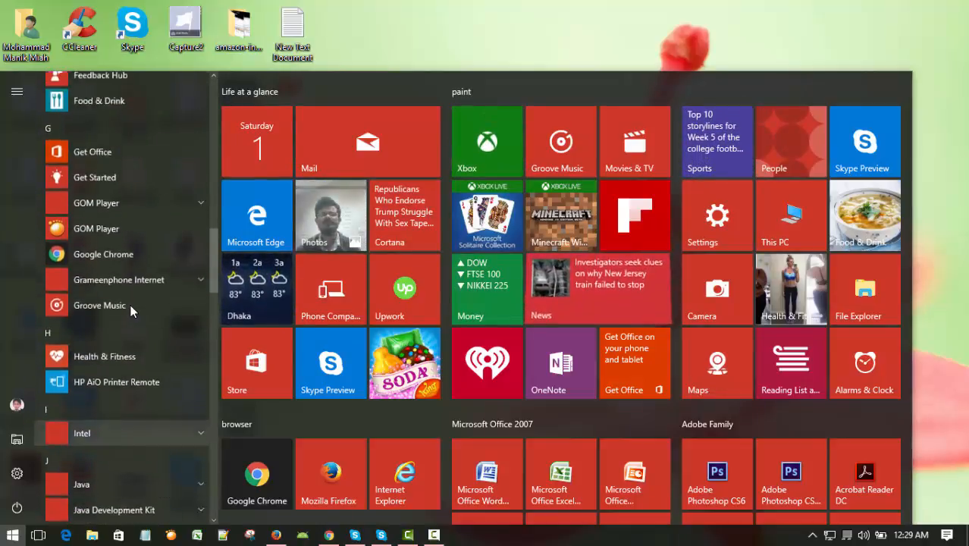
scroll(132, 312, down, 4)
scroll(133, 309, down, 4)
scroll(134, 309, up, 2)
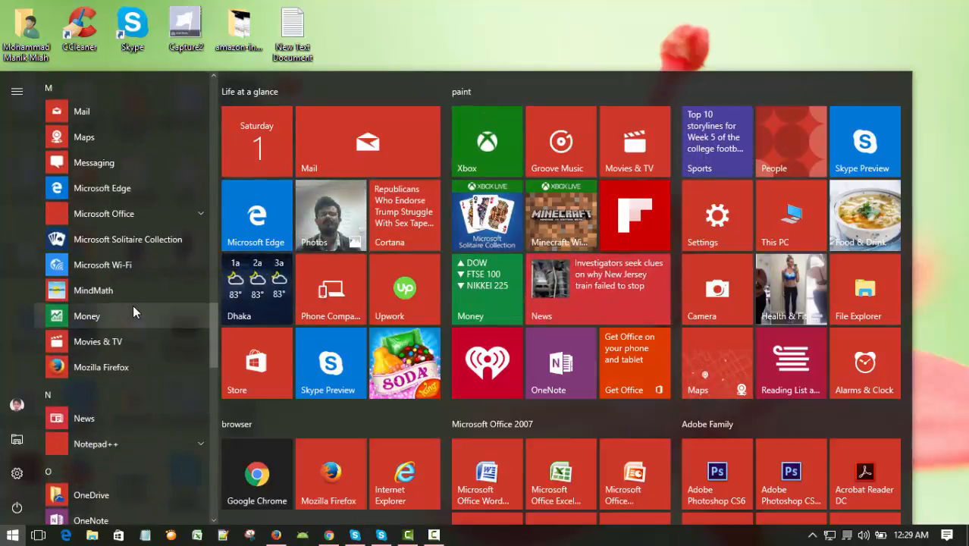
click(201, 215)
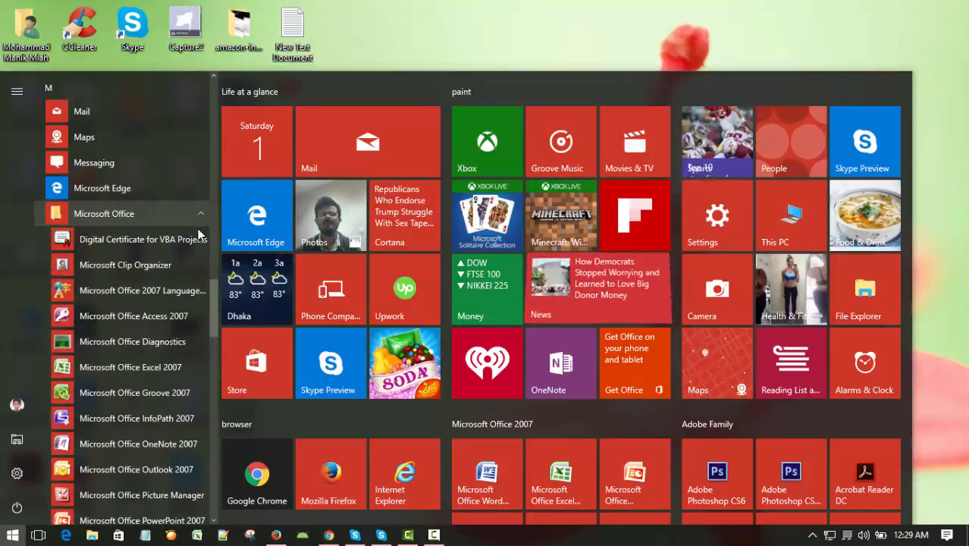
scroll(182, 258, down, 2)
scroll(179, 259, down, 3)
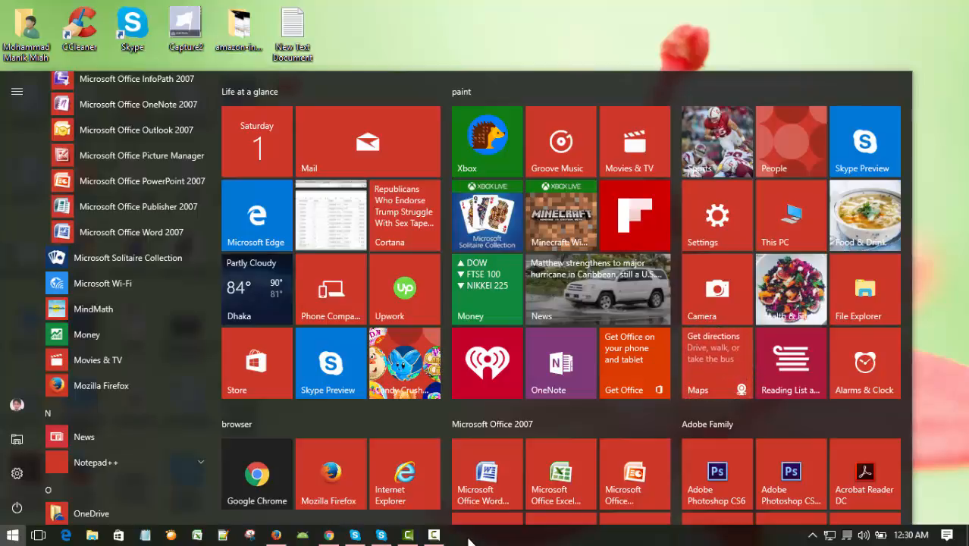
click(666, 37)
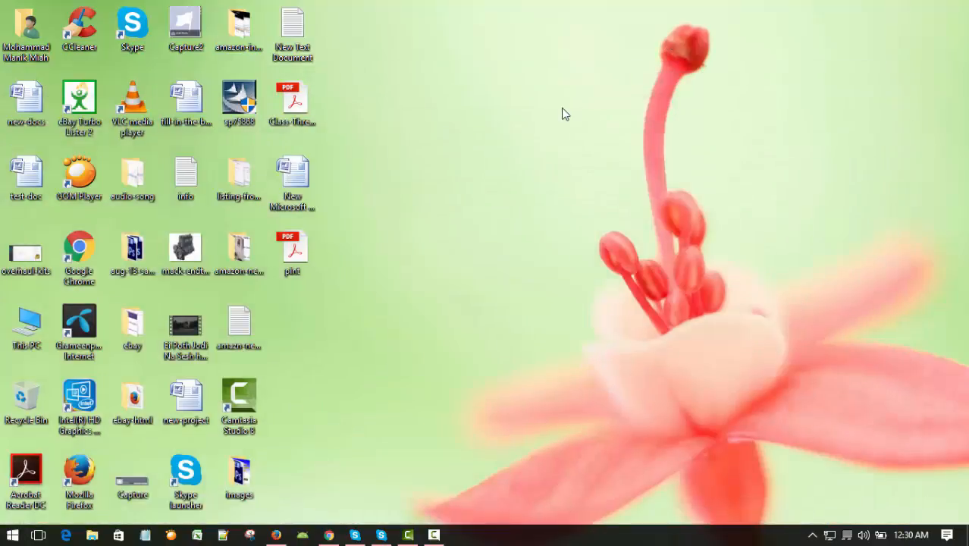
right_click(562, 111)
click(600, 150)
Step: Pin Microsoft Office Word 2007 from the Microsoft Office app group to the taskbar
click(11, 537)
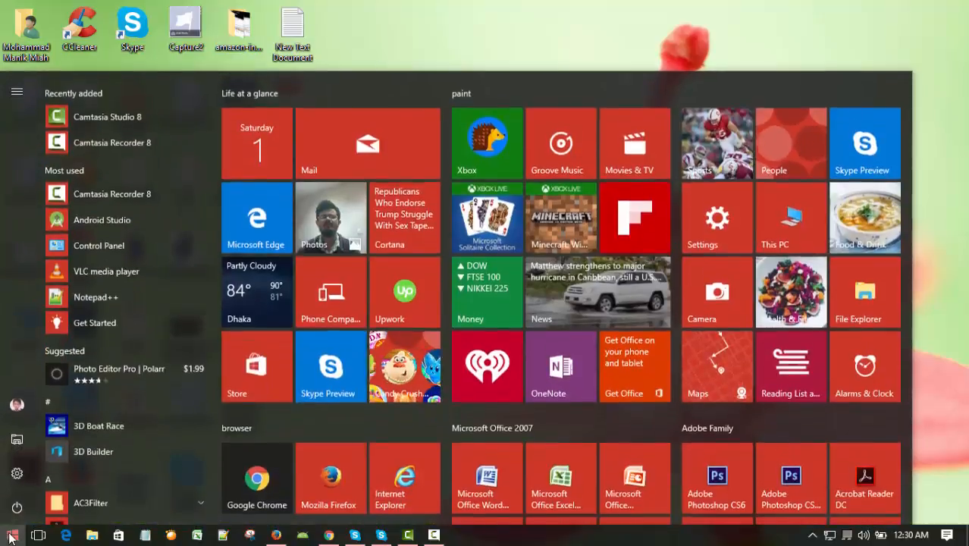
scroll(111, 357, down, 5)
scroll(112, 359, down, 15)
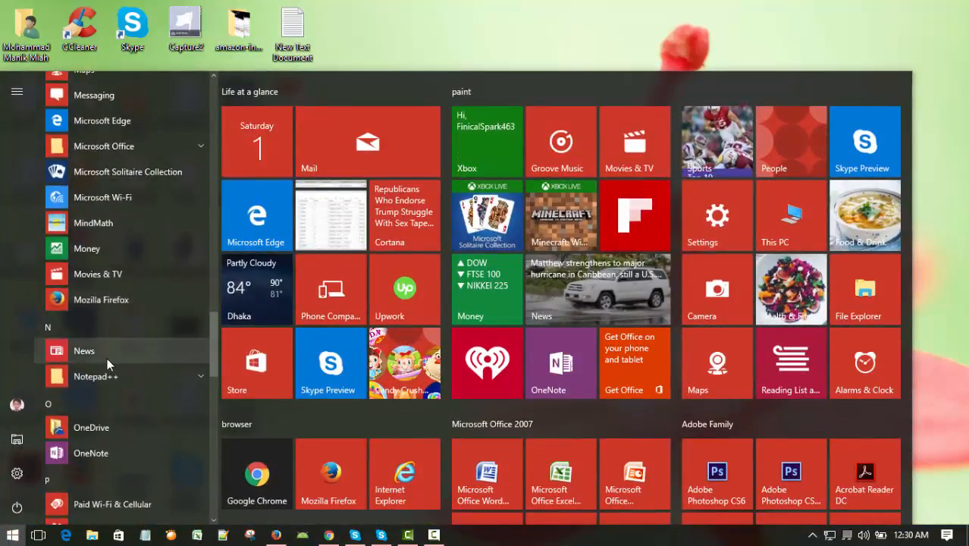
scroll(107, 358, up, 3)
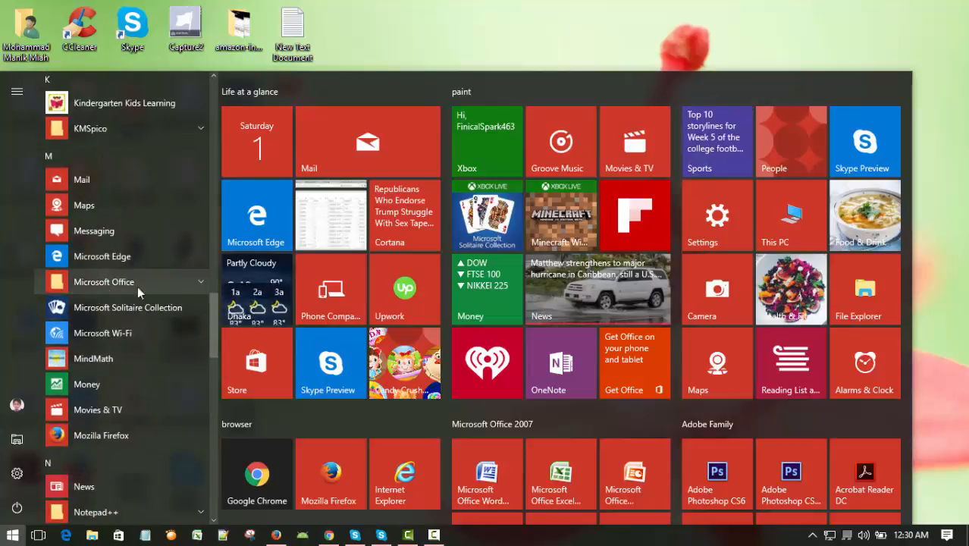
click(199, 284)
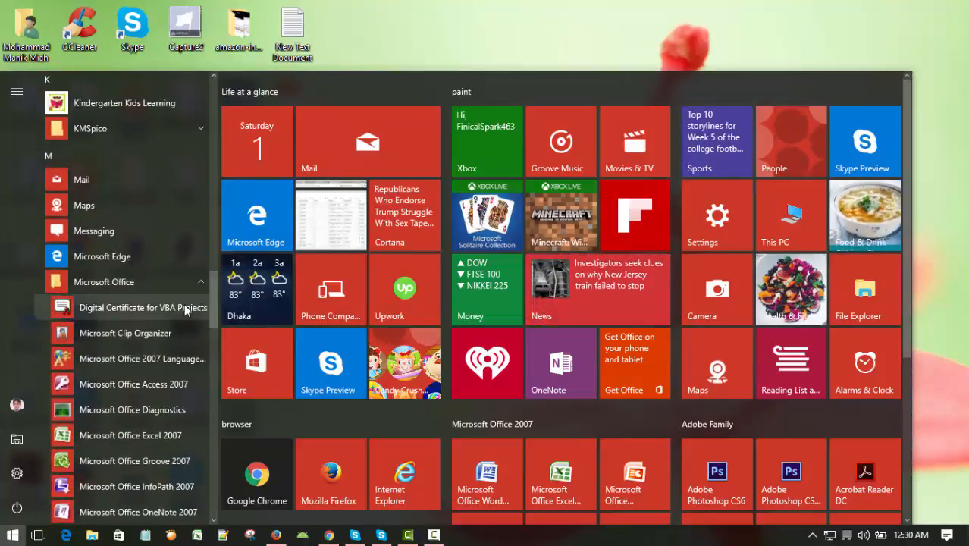
scroll(185, 305, down, 4)
scroll(186, 307, down, 2)
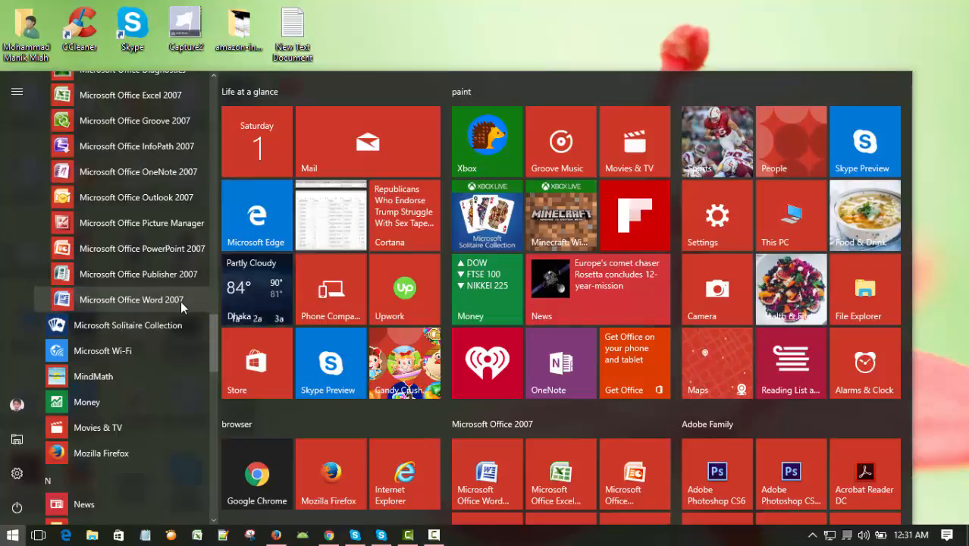
right_click(138, 299)
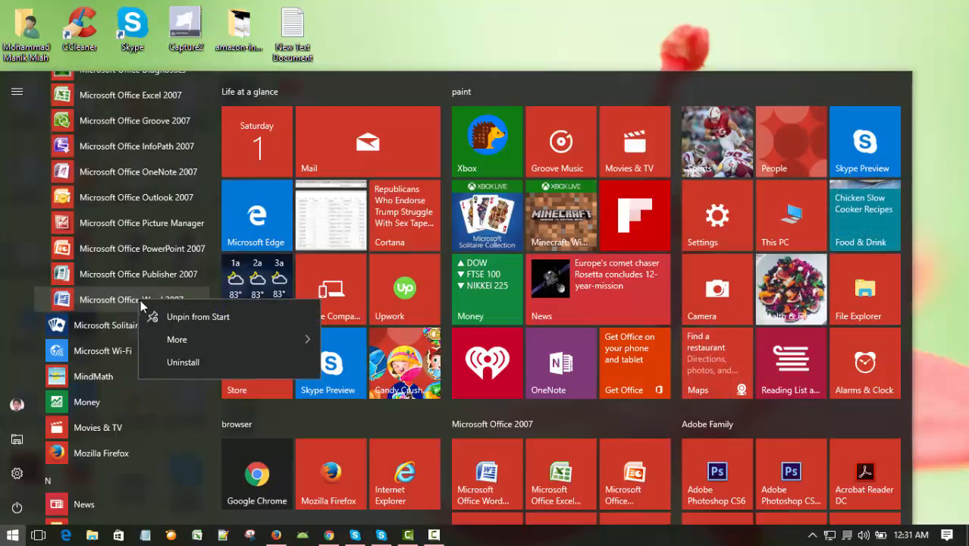
mouse_move(177, 343)
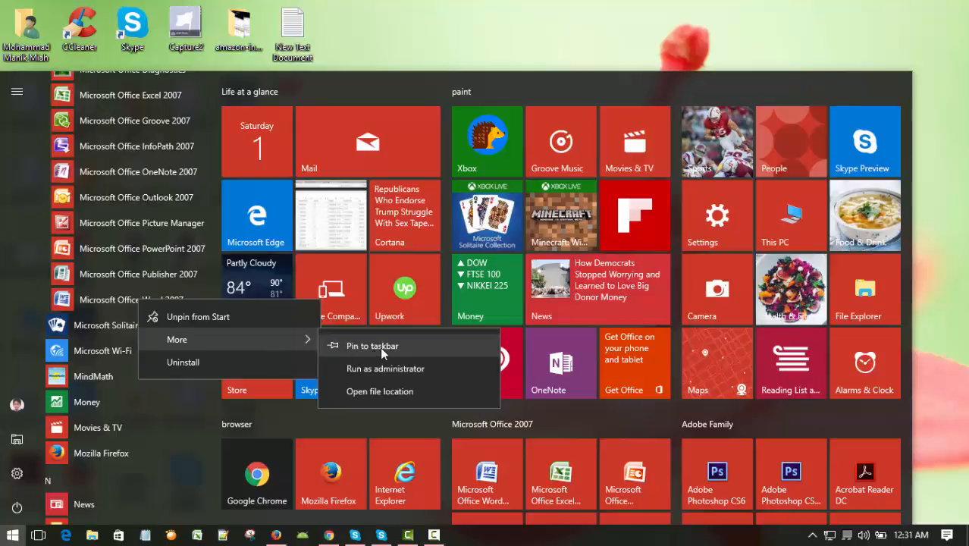
click(380, 346)
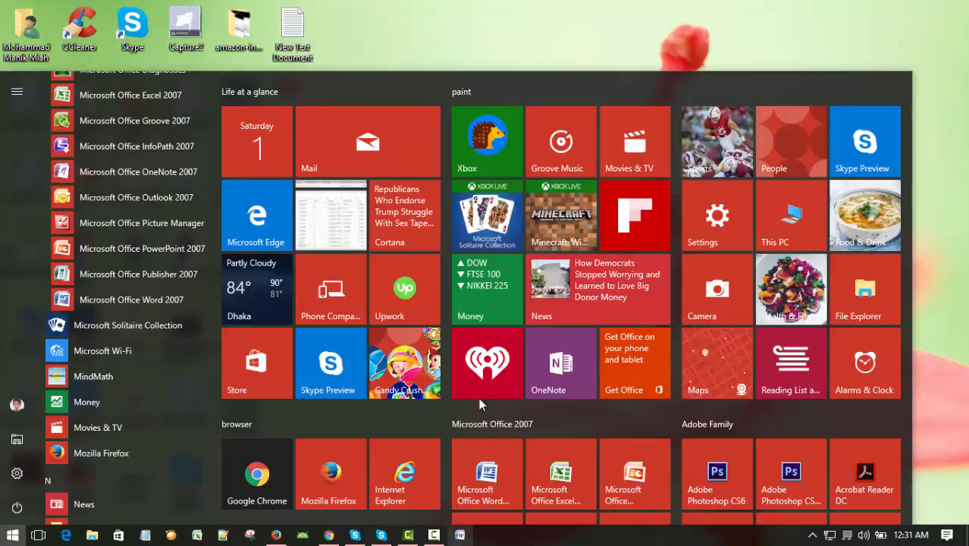
click(563, 36)
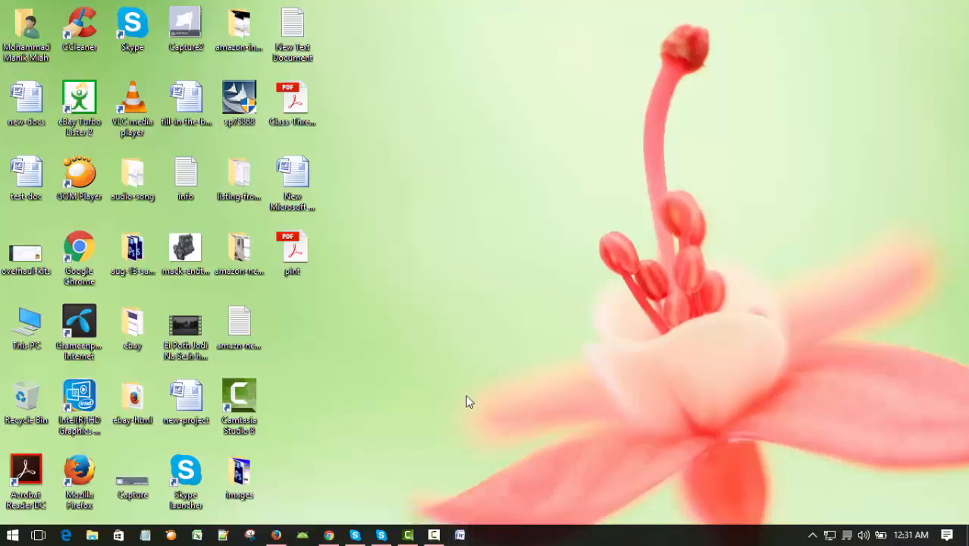
Step: Start Microsoft Word 2007 and open the recent document "Microsoft Office Word 2007 Tutorial Schedule"
click(460, 536)
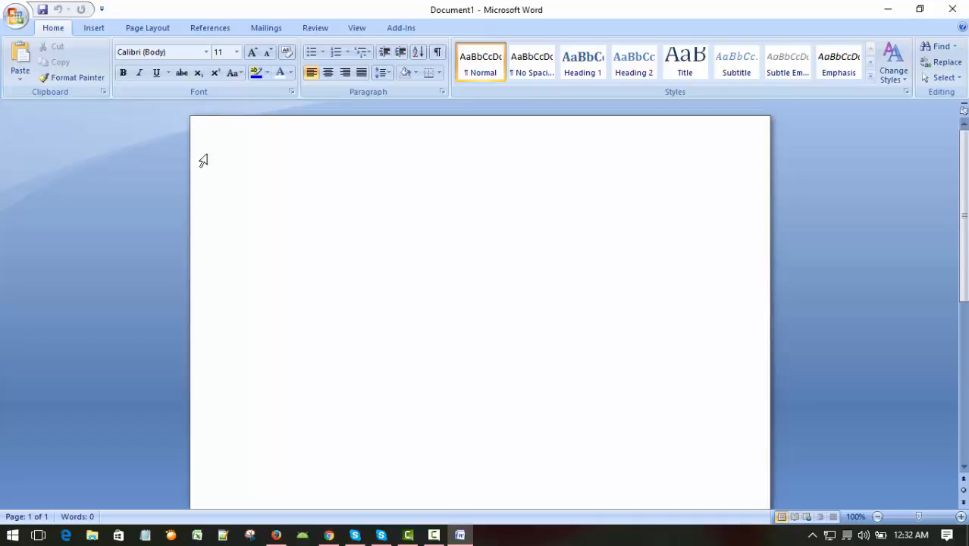
click(22, 18)
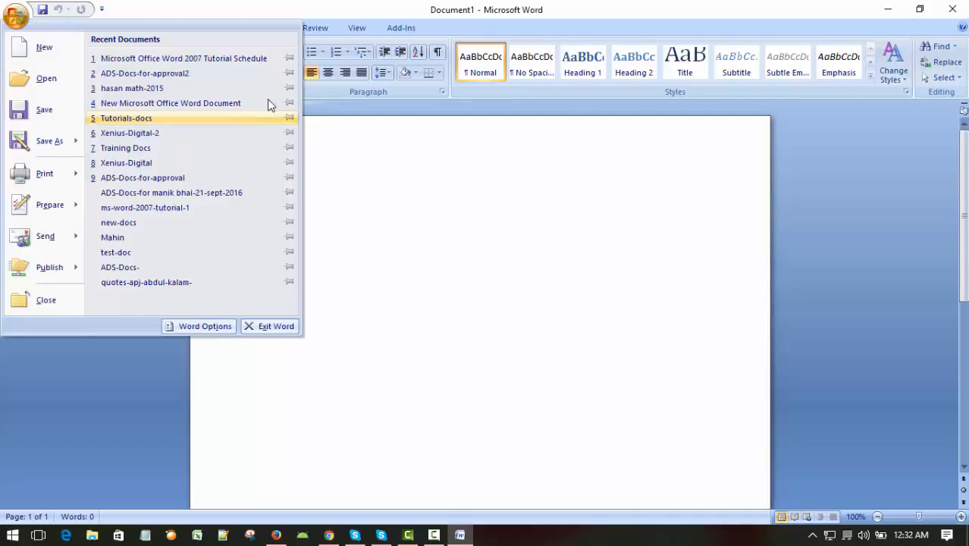
click(261, 59)
Step: Read through the list of tutorial topics in the schedule document, from the taskbar shortcut to creating a PDF
scroll(516, 271, down, 4)
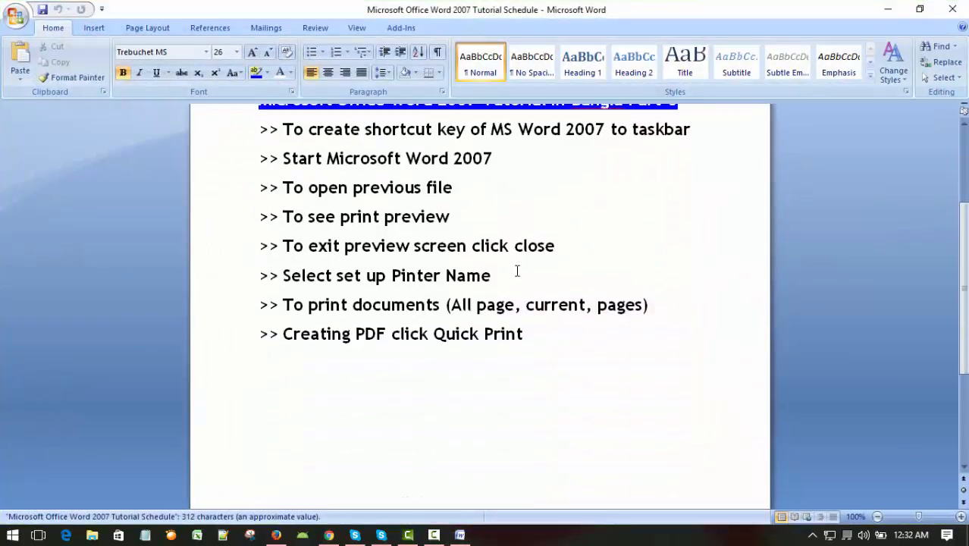
scroll(515, 271, up, 3)
scroll(601, 265, up, 2)
scroll(601, 264, down, 2)
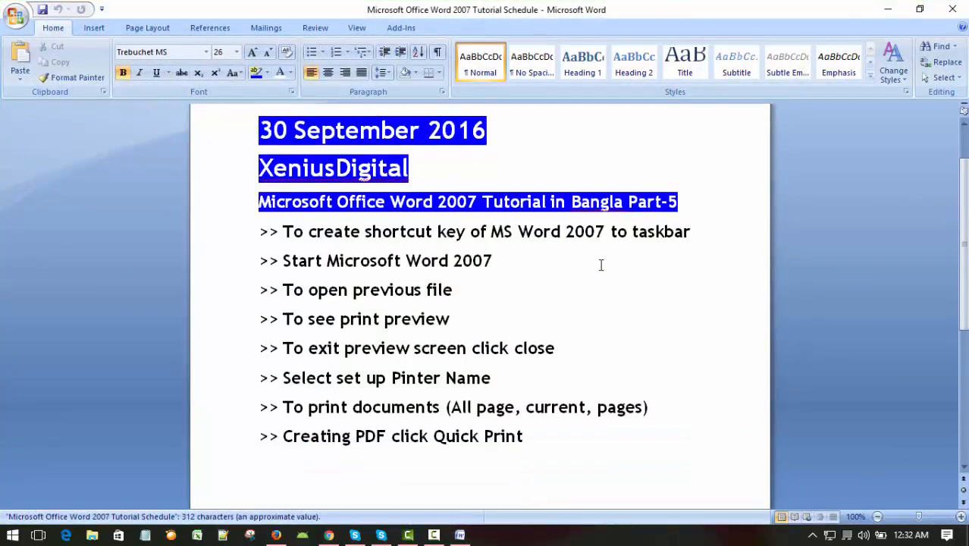
scroll(600, 265, up, 2)
scroll(599, 265, down, 1)
scroll(643, 300, down, 1)
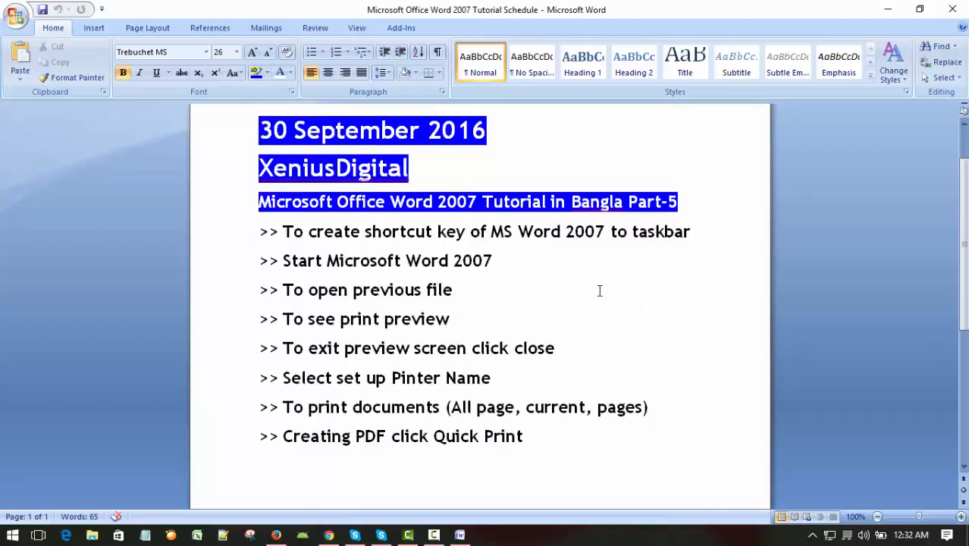
scroll(598, 295, down, 1)
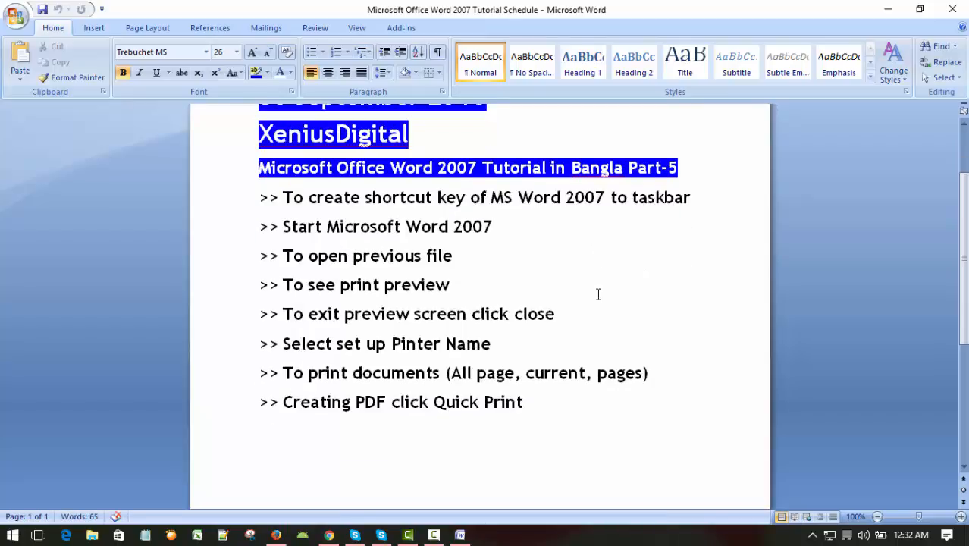
scroll(599, 295, up, 1)
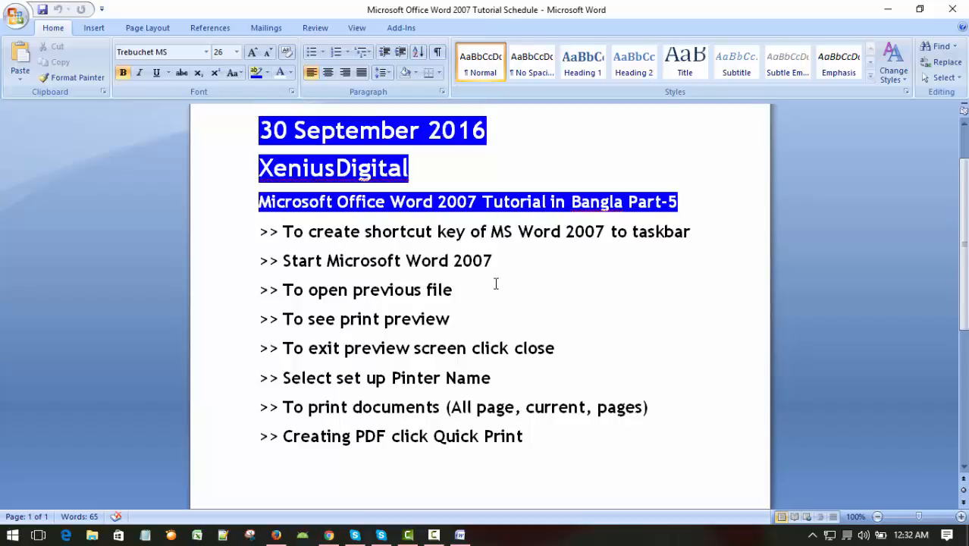
scroll(496, 284, down, 1)
scroll(548, 269, up, 1)
click(611, 273)
scroll(557, 301, down, 1)
scroll(557, 301, up, 1)
click(553, 295)
scroll(539, 296, down, 1)
scroll(541, 292, up, 1)
scroll(542, 293, down, 1)
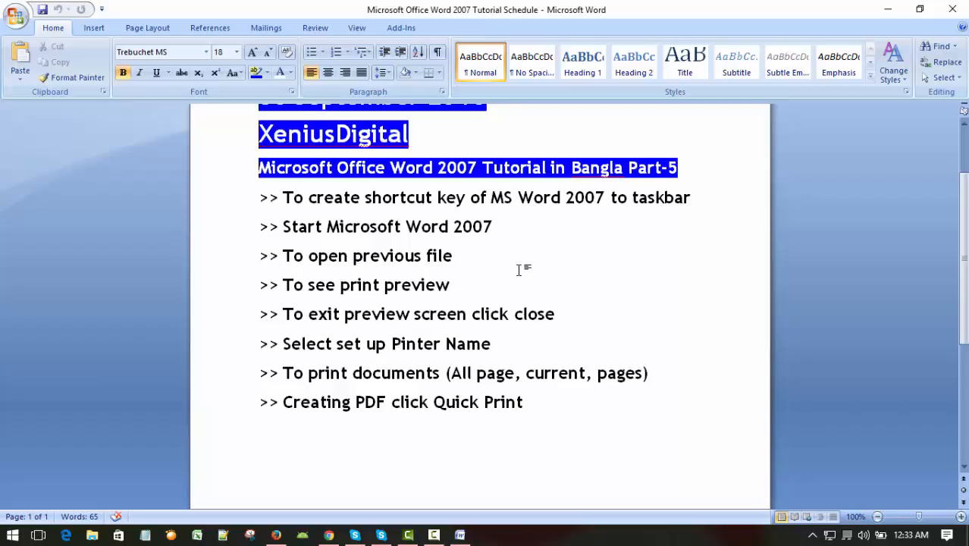
scroll(520, 269, up, 1)
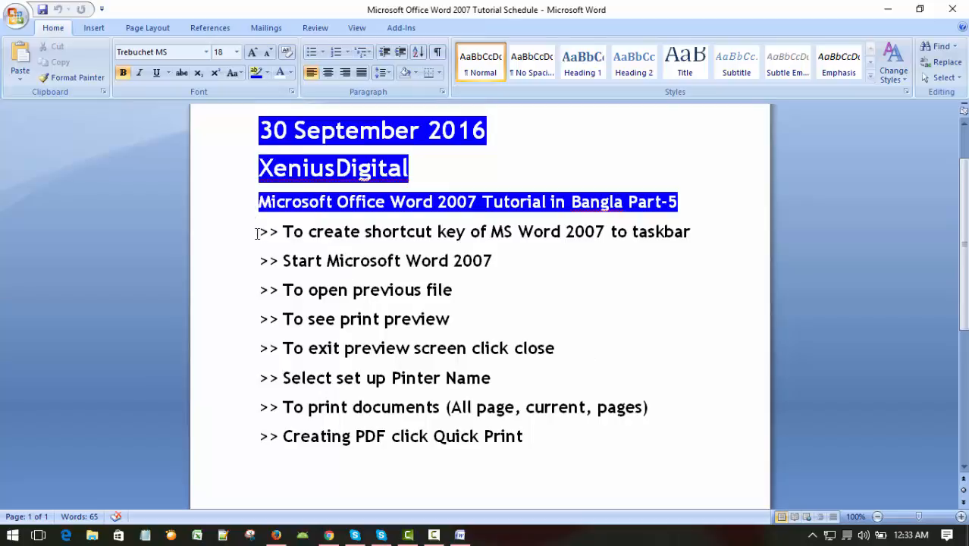
Step: Copy all the topic lines, from "To create shortcut key of MS Word 2007 to taskbar" through "Creating PDF click Quick Print"
drag(259, 232, 513, 435)
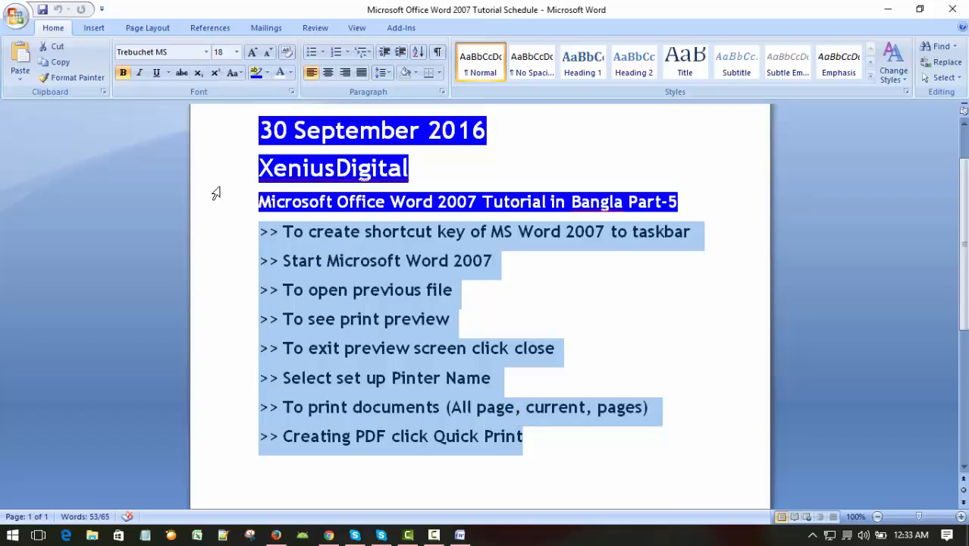
click(72, 65)
right_click(340, 282)
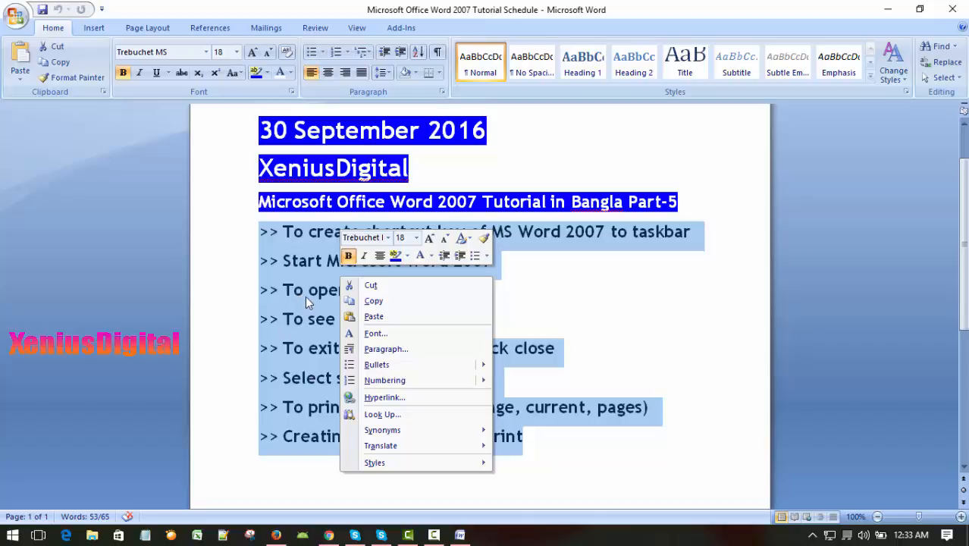
click(374, 301)
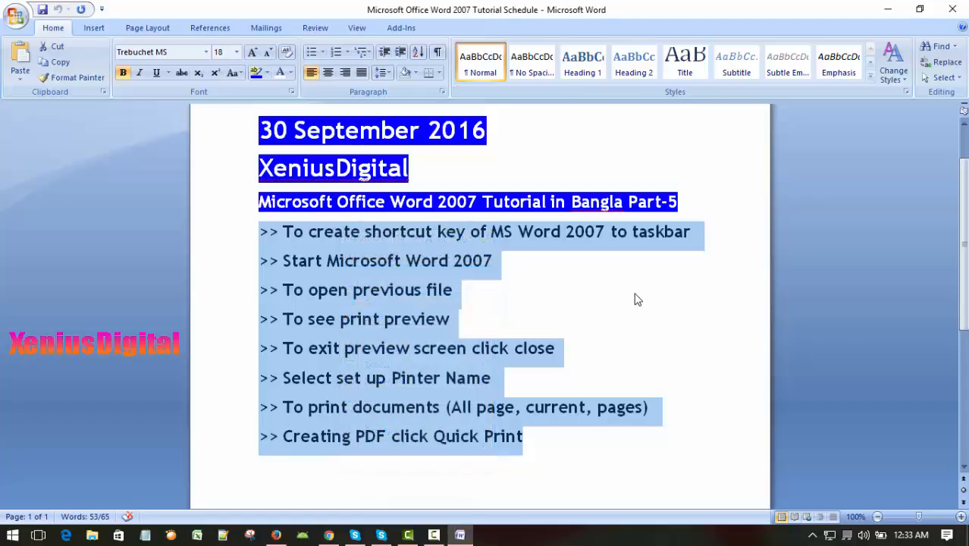
click(599, 286)
Step: Open the recent document "Xenius-Digital-2"
scroll(621, 325, up, 2)
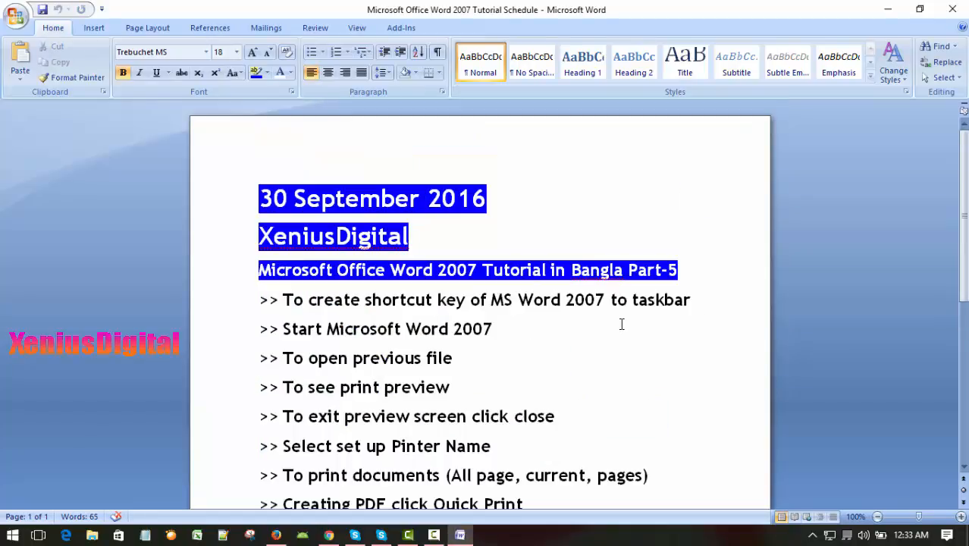
scroll(622, 323, down, 3)
scroll(622, 324, up, 2)
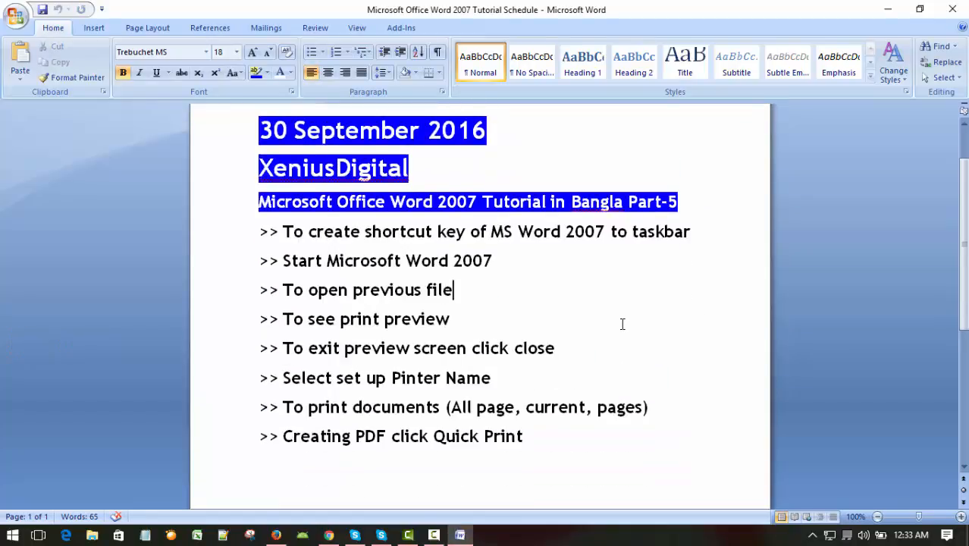
scroll(621, 324, down, 1)
click(16, 18)
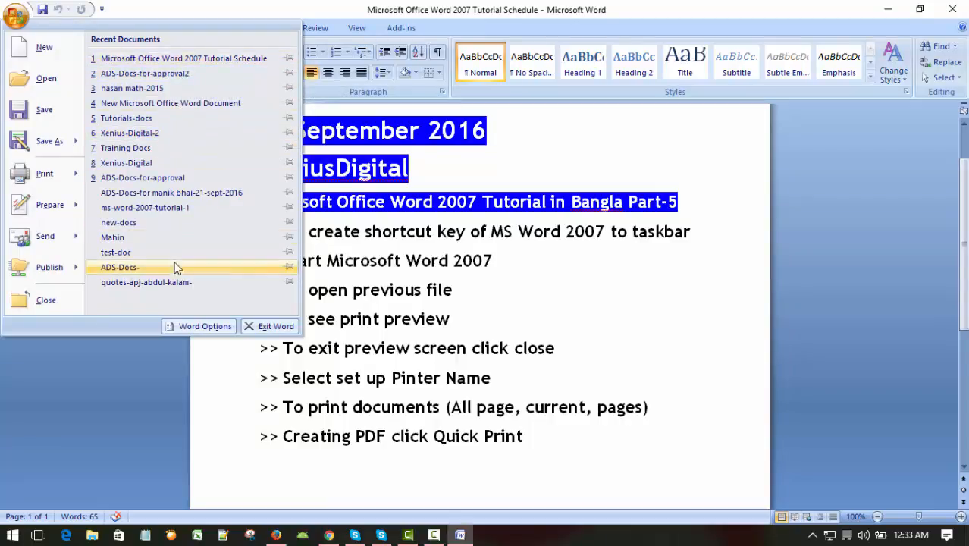
click(130, 134)
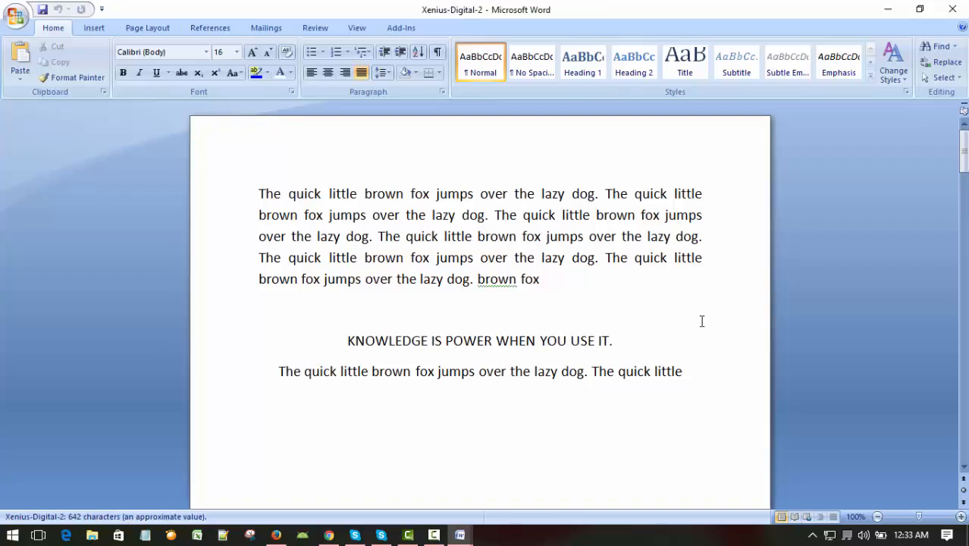
Step: Paste the copied topic lines on a new line above the first paragraph, followed by a blank line
scroll(624, 303, down, 12)
scroll(624, 307, up, 12)
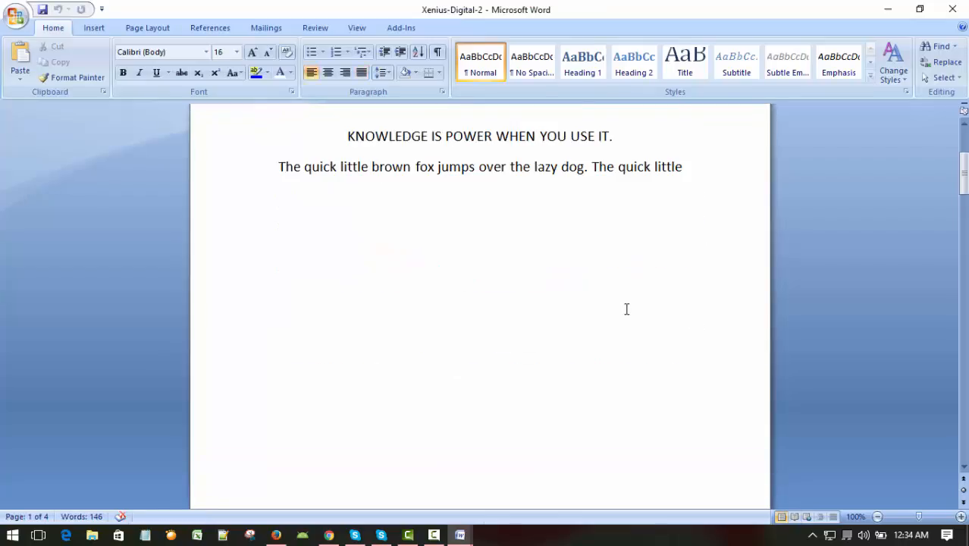
click(623, 307)
double_click(605, 191)
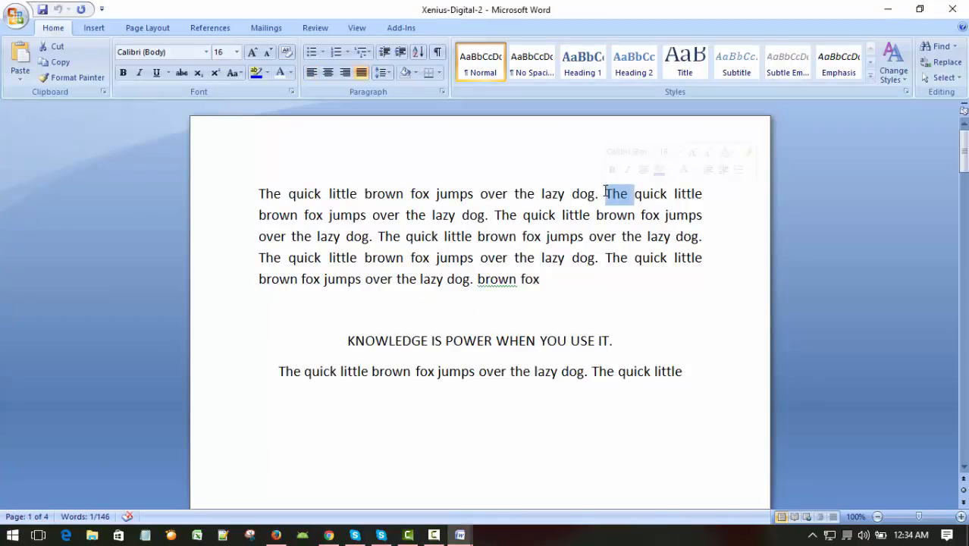
key(Home)
key(Return)
key(Up)
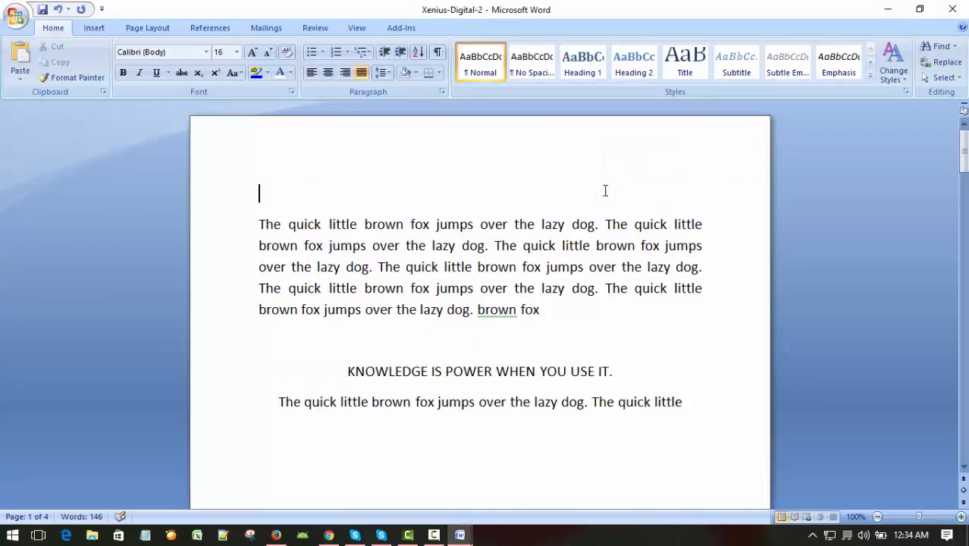
key(ctrl+v)
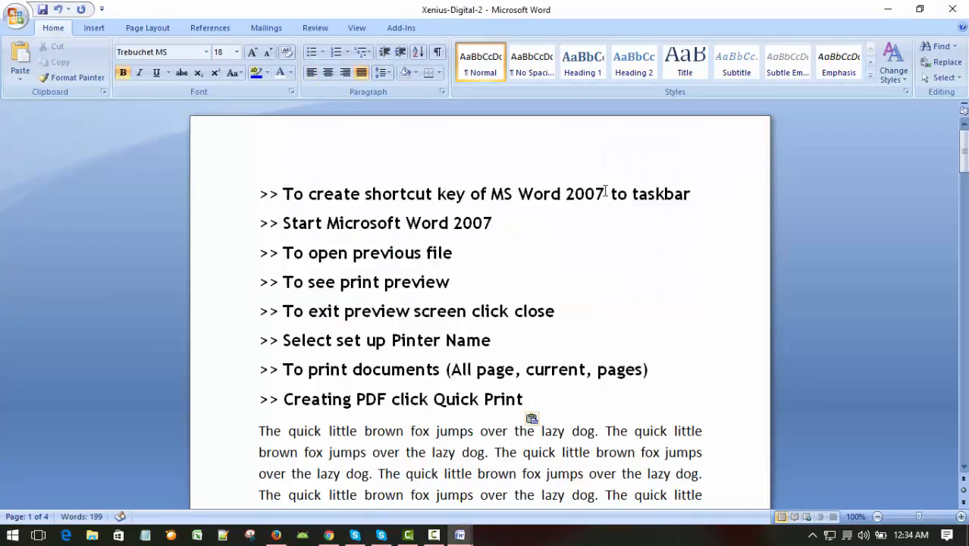
key(Return)
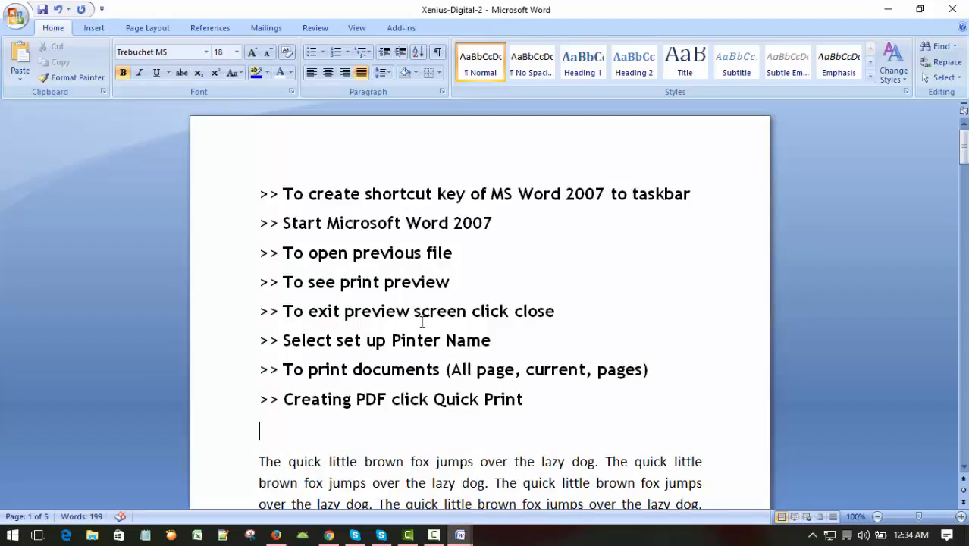
Step: Look over the pasted topic list and close Xenius-Digital-2 without saving the changes
scroll(422, 323, down, 2)
scroll(514, 300, up, 2)
click(587, 267)
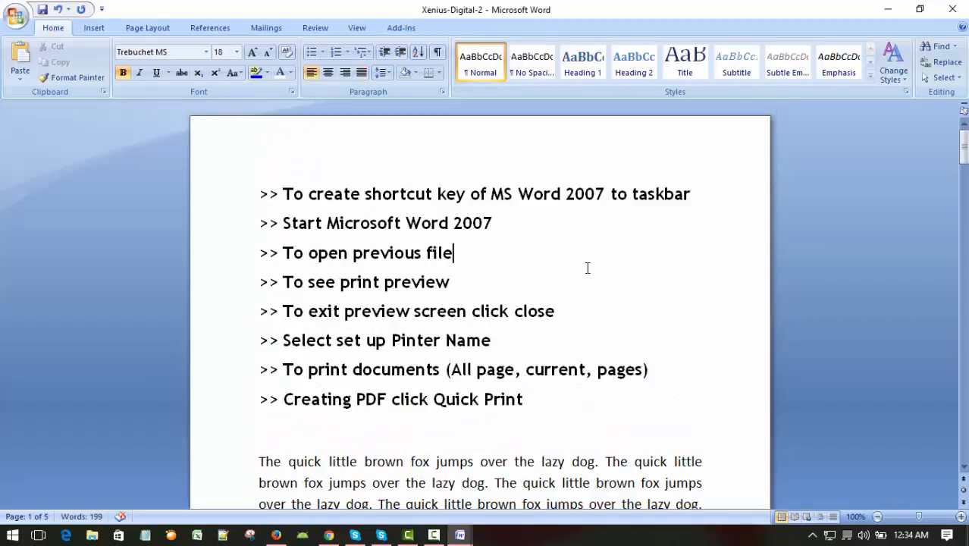
scroll(586, 267, down, 5)
scroll(598, 282, up, 5)
scroll(598, 281, down, 9)
scroll(603, 277, up, 9)
click(16, 28)
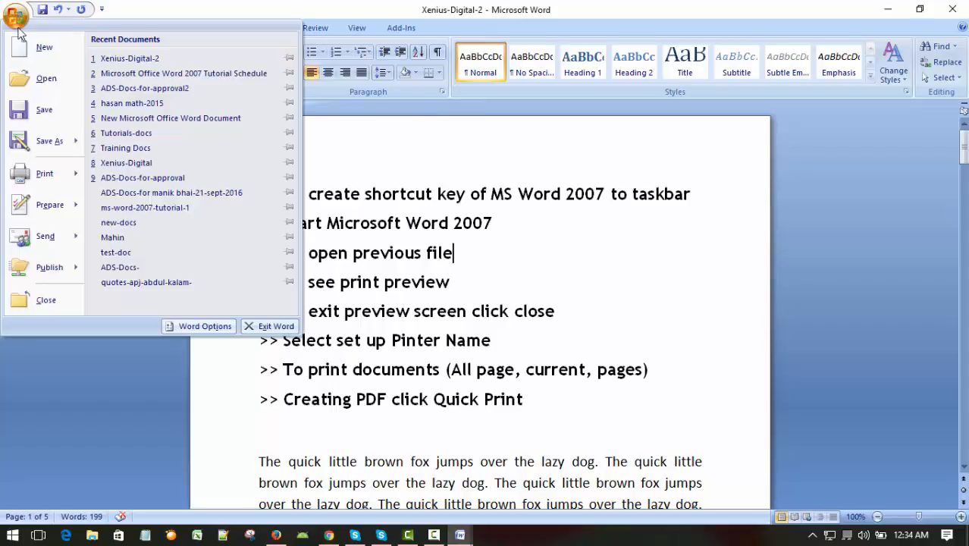
click(55, 301)
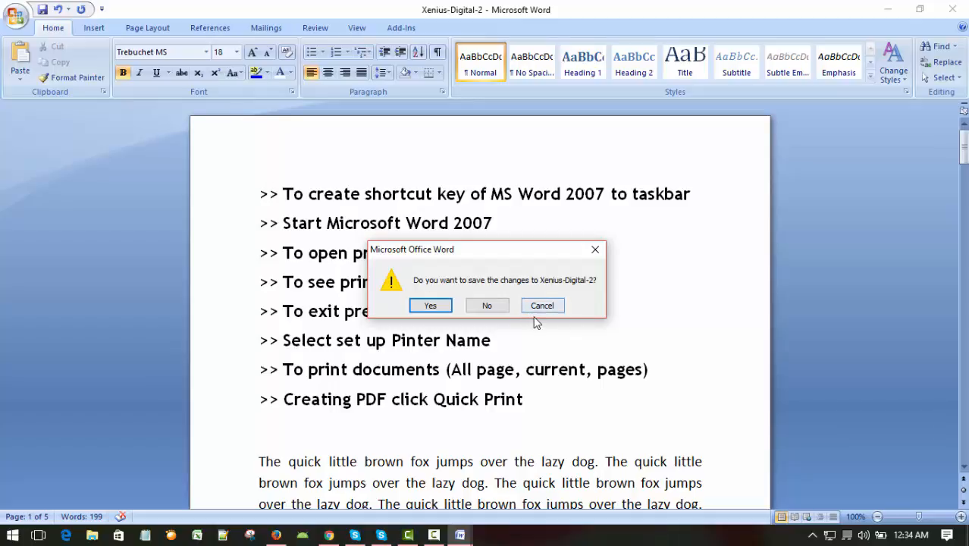
click(495, 307)
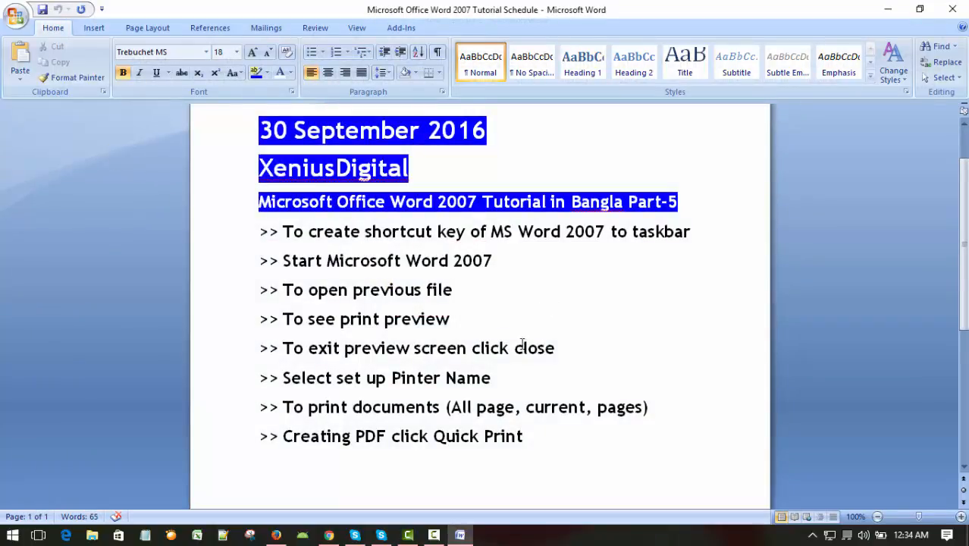
click(889, 9)
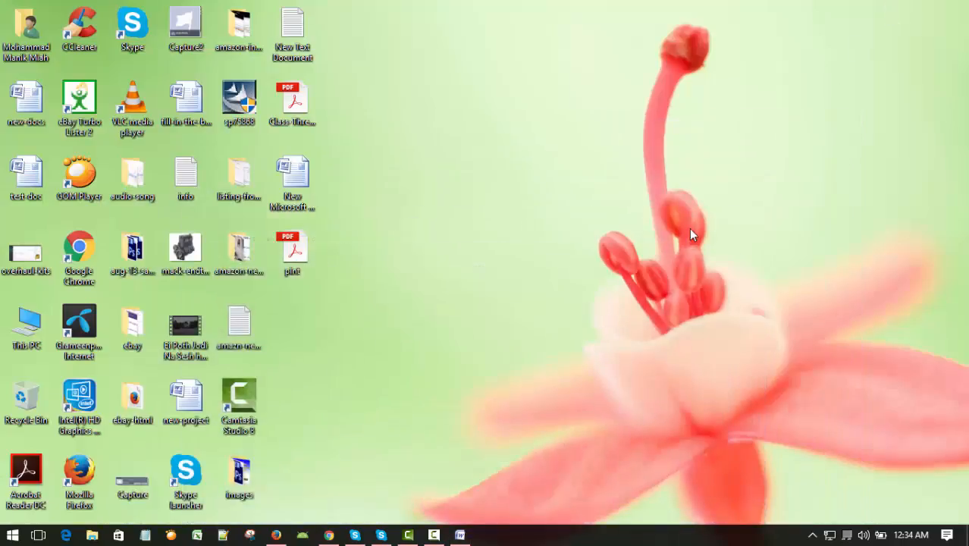
right_click(573, 208)
click(606, 247)
click(460, 535)
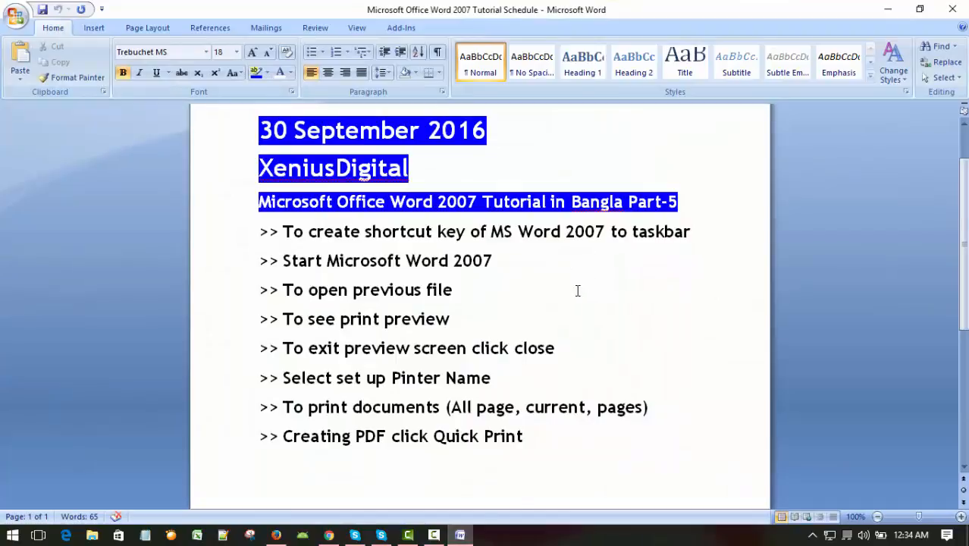
Step: Reopen the recent document "Xenius-Digital-2" and look through its pages
click(21, 24)
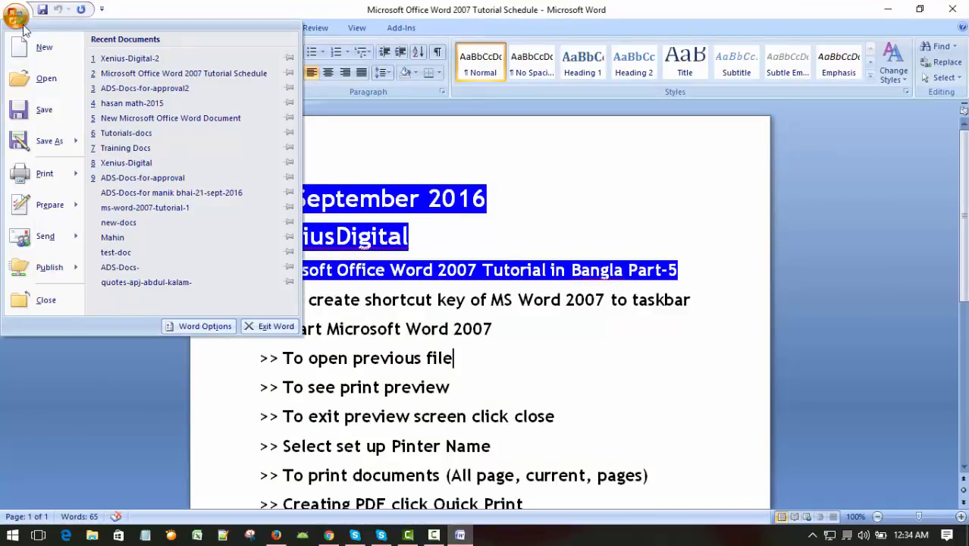
click(106, 59)
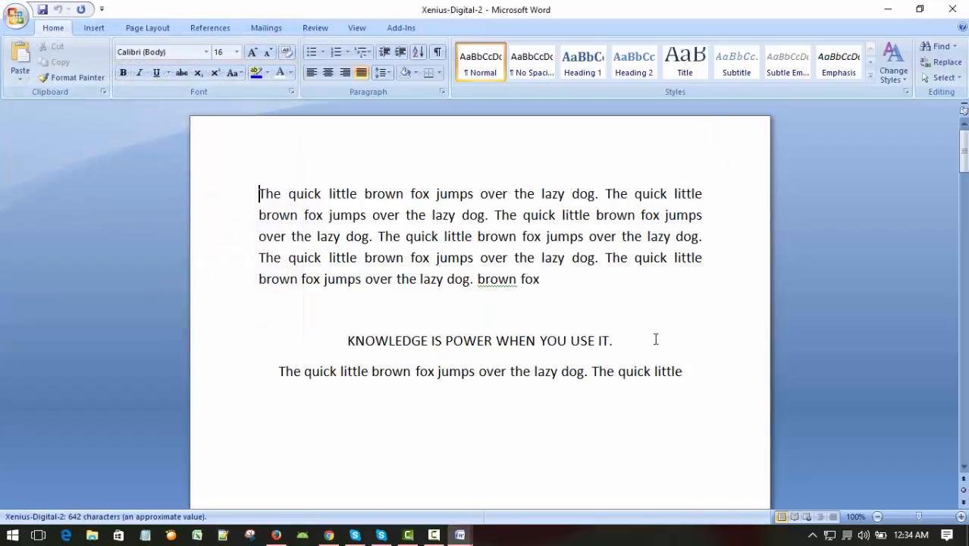
scroll(656, 339, down, 20)
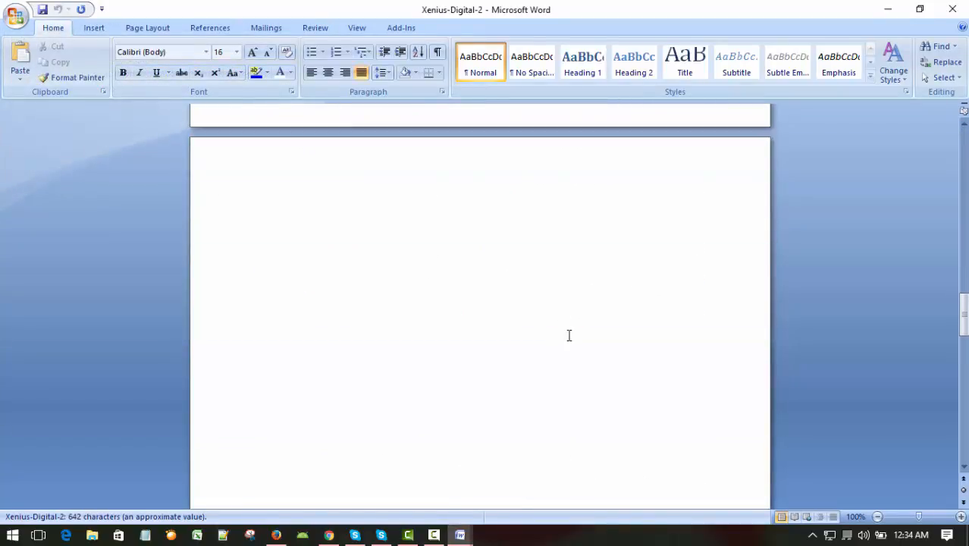
scroll(570, 335, down, 20)
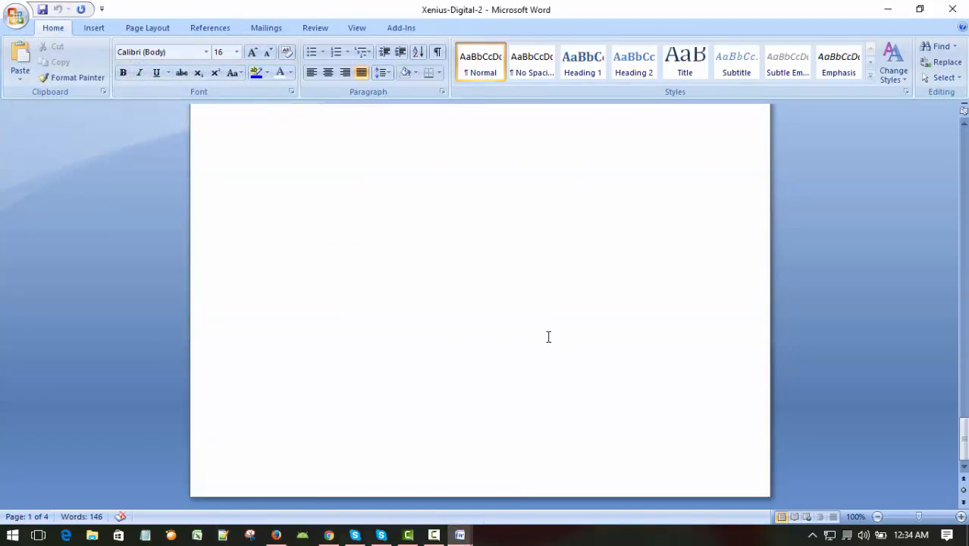
scroll(546, 334, up, 20)
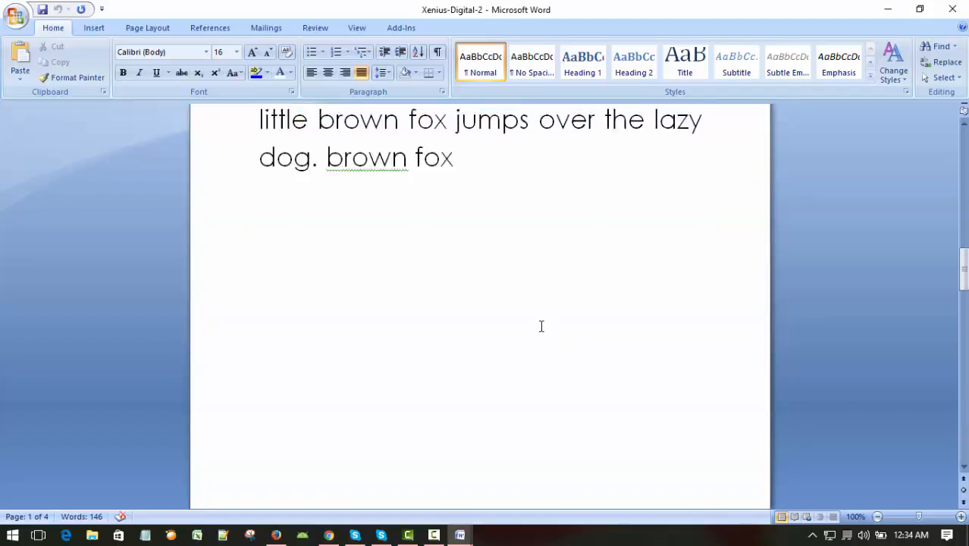
scroll(541, 326, up, 15)
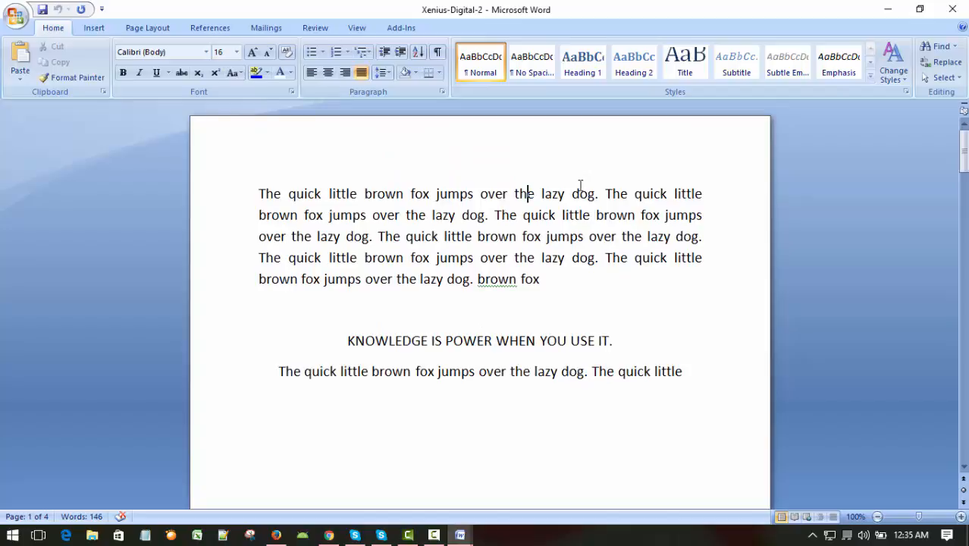
Step: Paste the copied topic lines at the very start of the document, separated from the first paragraph by a blank line
key(ctrl+Home)
key(Return)
key(Up)
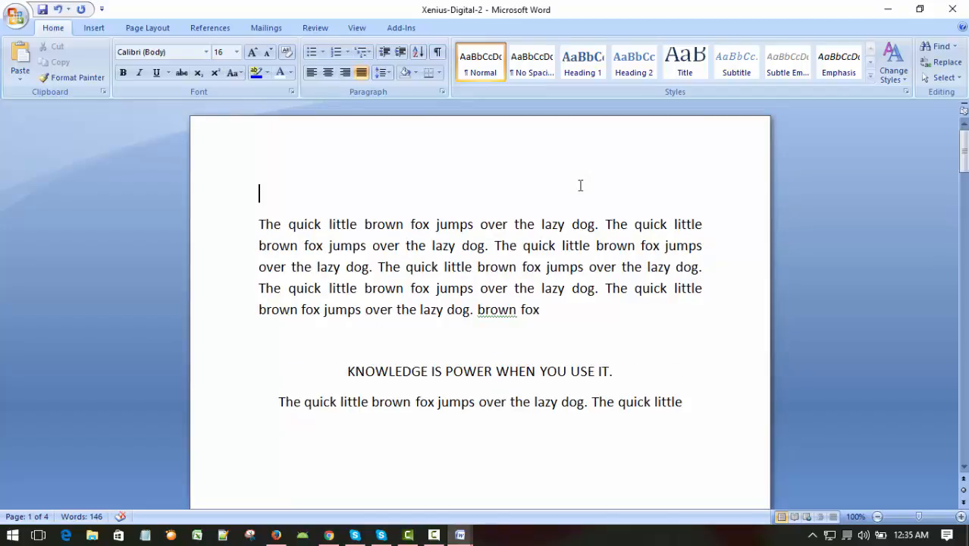
key(ctrl+v)
key(Return)
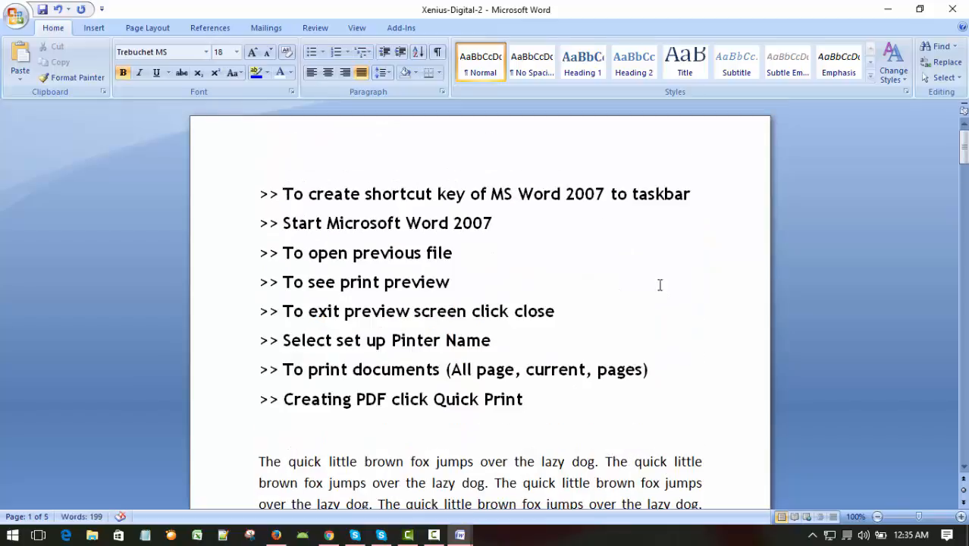
Step: Save the Xenius-Digital-2 document with the added topic lines
click(639, 240)
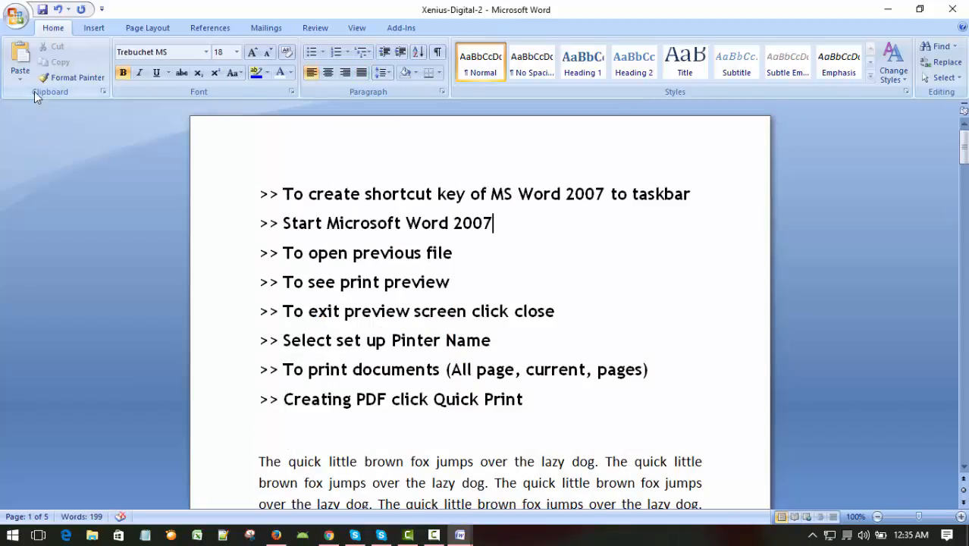
click(557, 265)
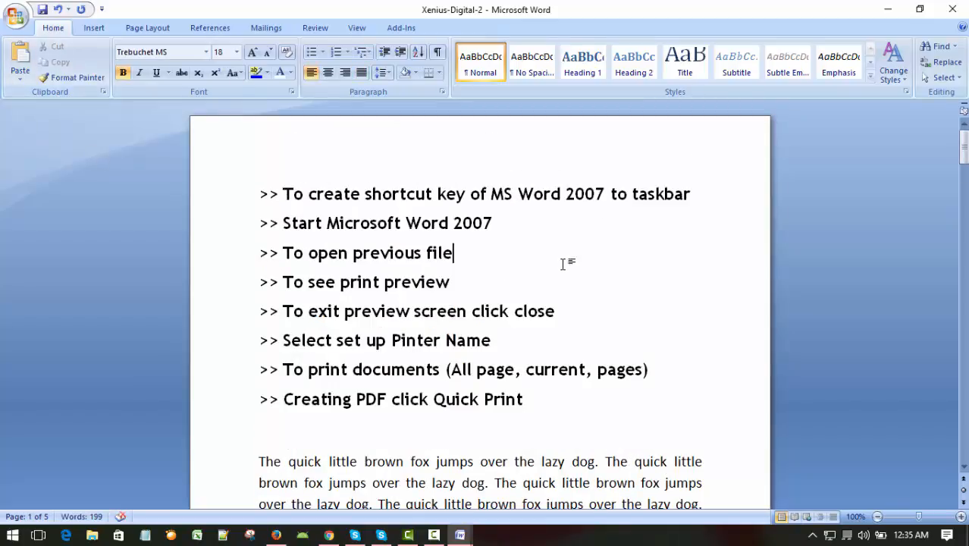
click(19, 25)
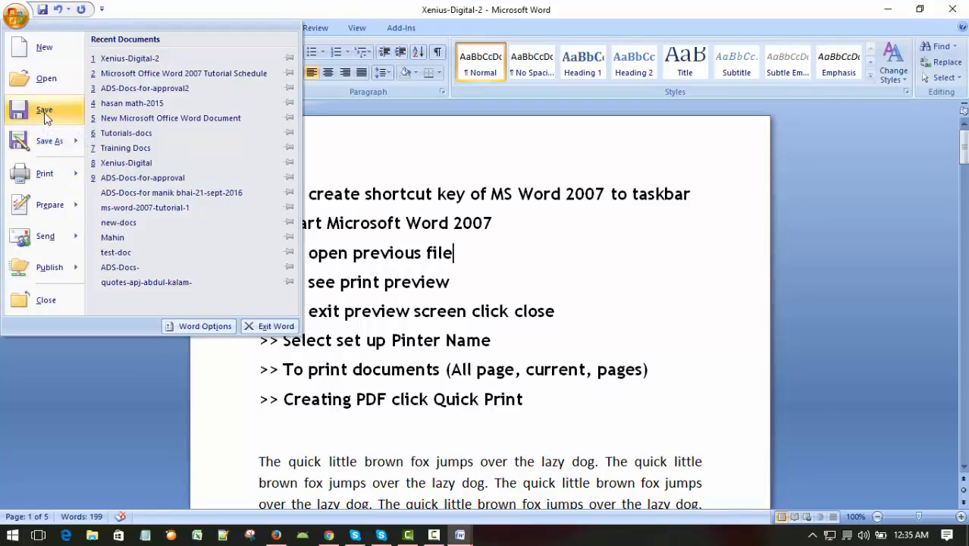
click(584, 236)
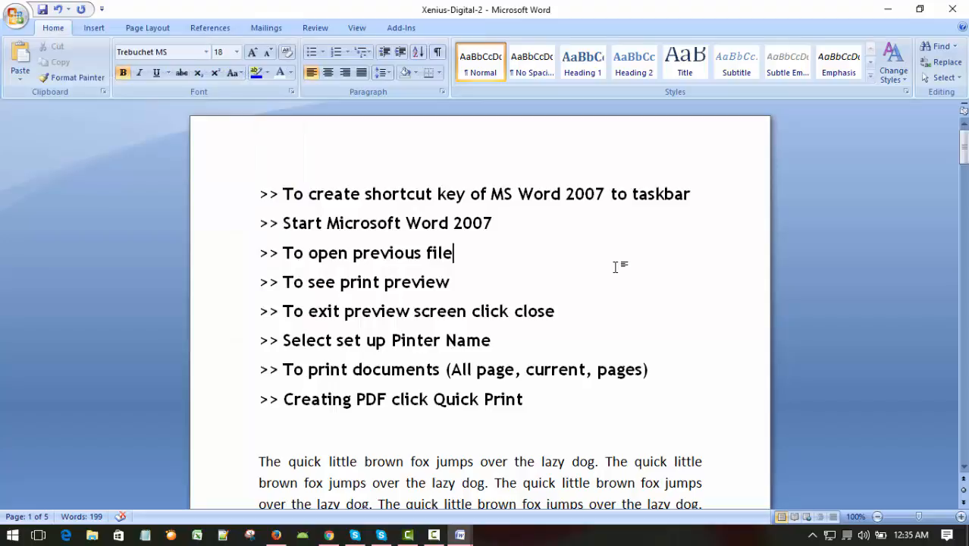
key(ctrl+d)
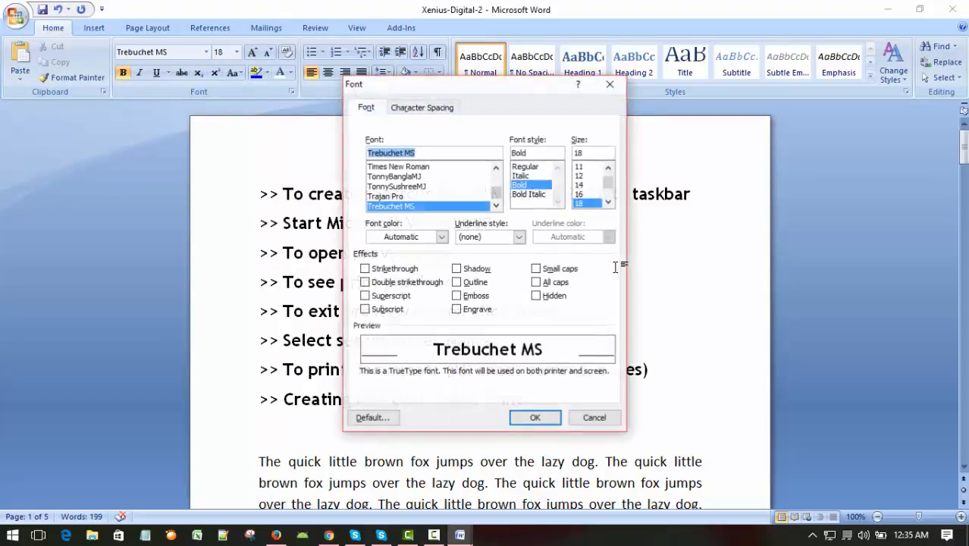
click(593, 417)
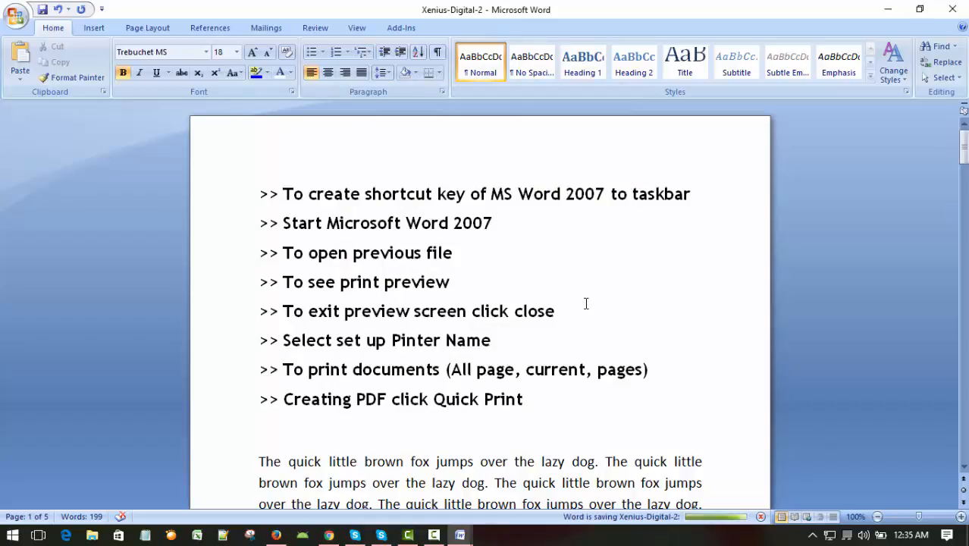
Step: Look over the saved topic list and close the Xenius-Digital-2 document
scroll(582, 304, down, 1)
scroll(580, 307, up, 1)
click(564, 244)
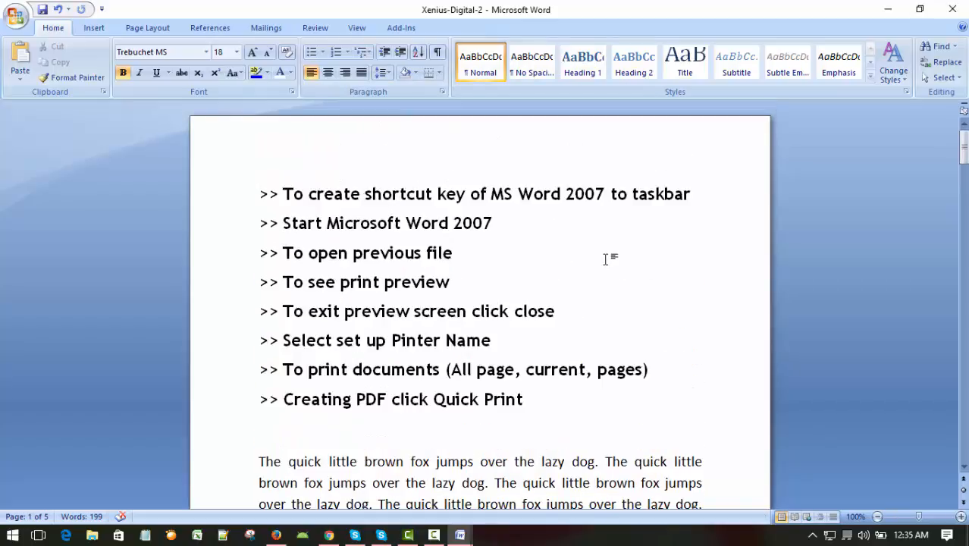
click(587, 211)
click(597, 266)
scroll(578, 277, down, 1)
scroll(576, 282, up, 1)
click(17, 24)
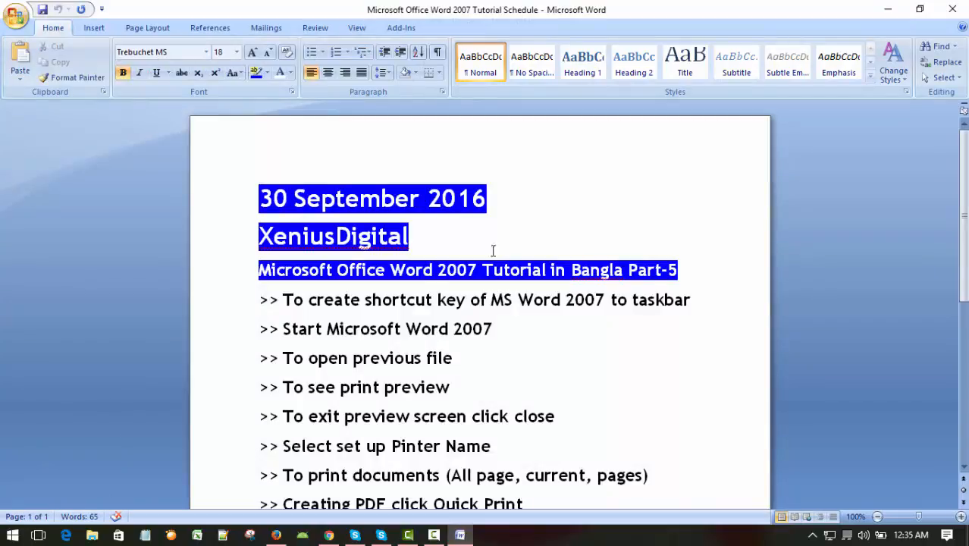
Step: Open "Xenius-Digital-2" again from the recent documents
click(459, 535)
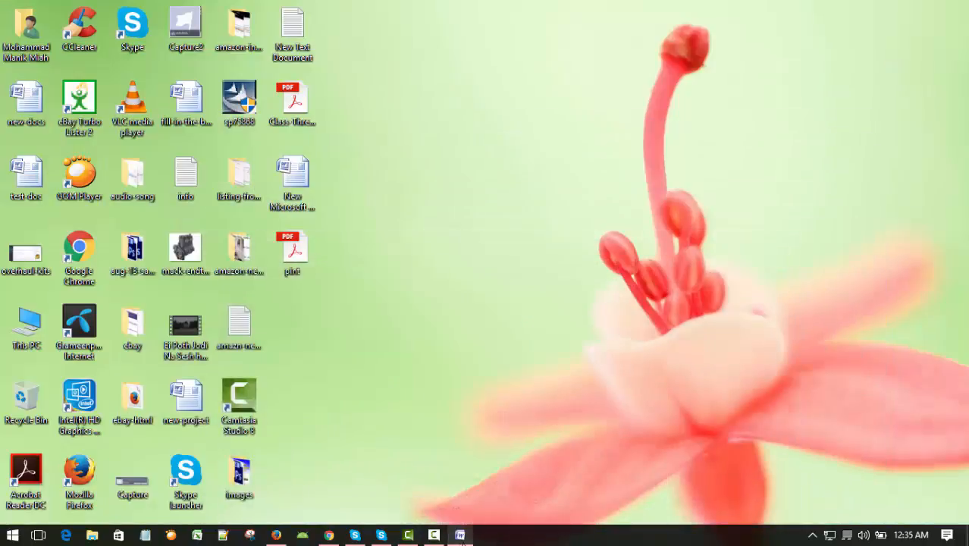
click(459, 535)
click(17, 25)
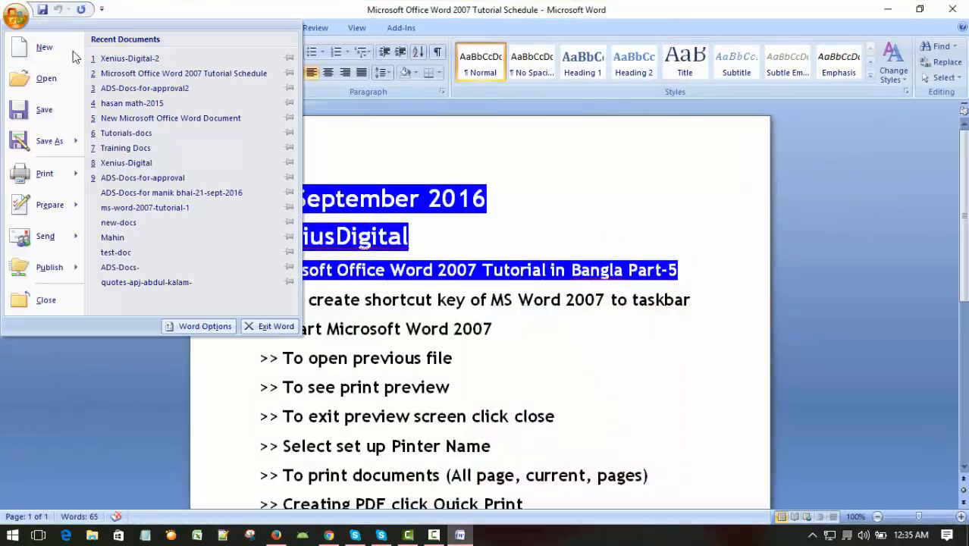
click(125, 59)
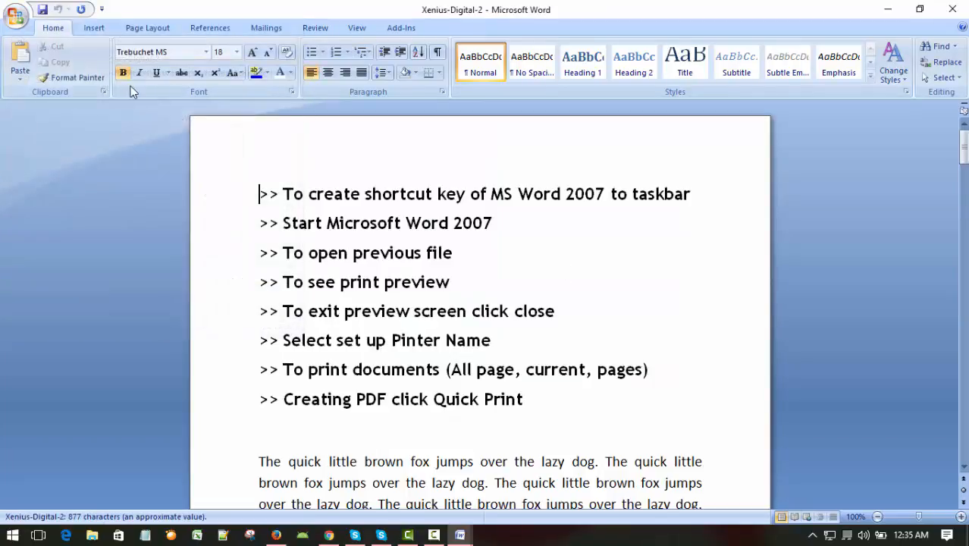
click(16, 17)
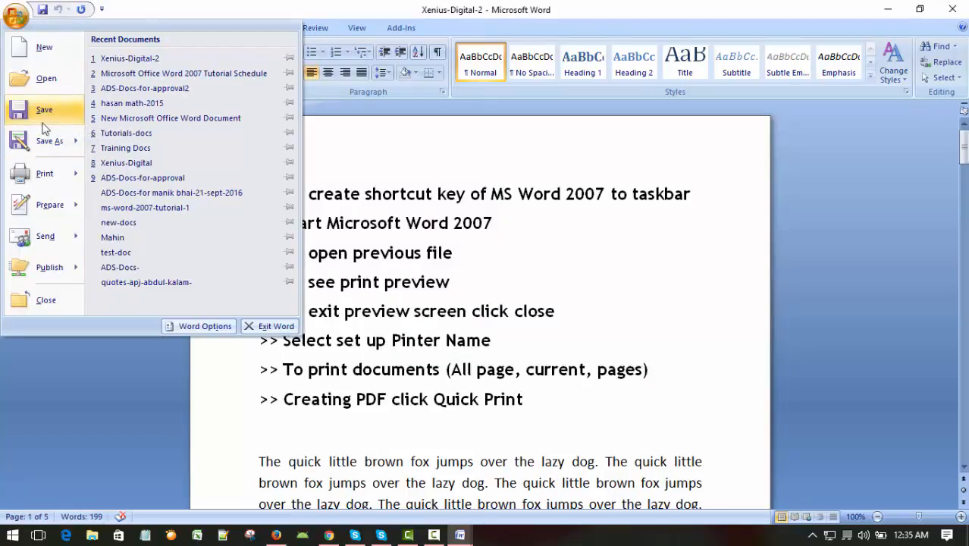
mouse_move(29, 142)
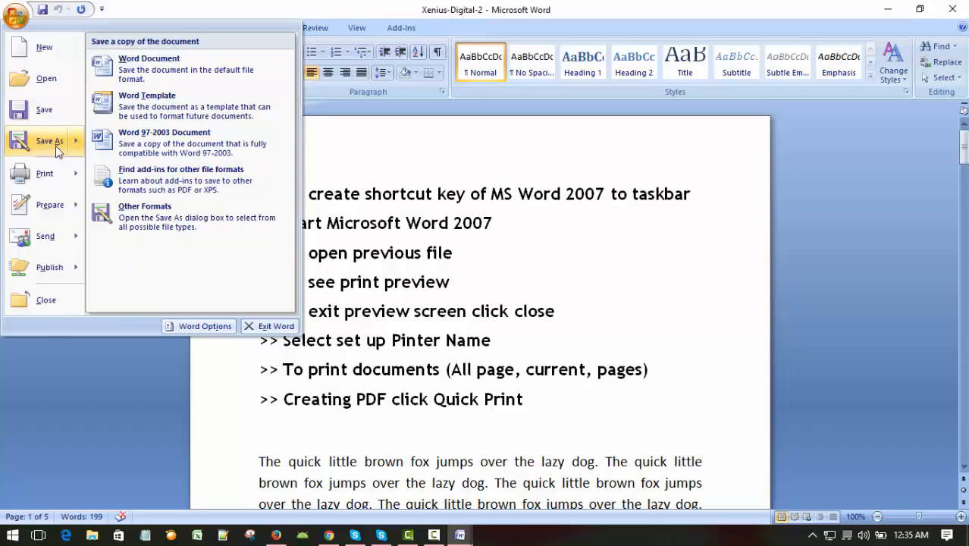
click(620, 281)
scroll(643, 278, down, 1)
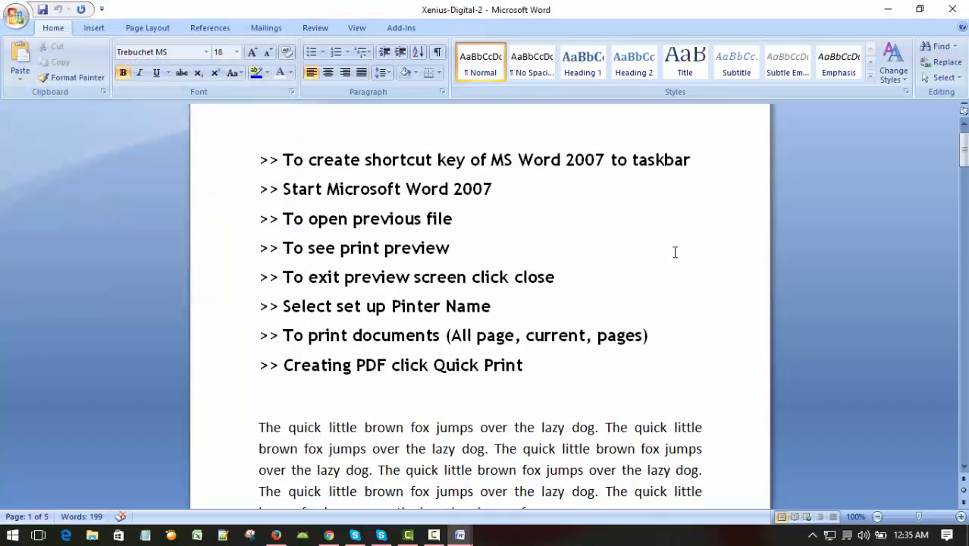
scroll(675, 252, down, 1)
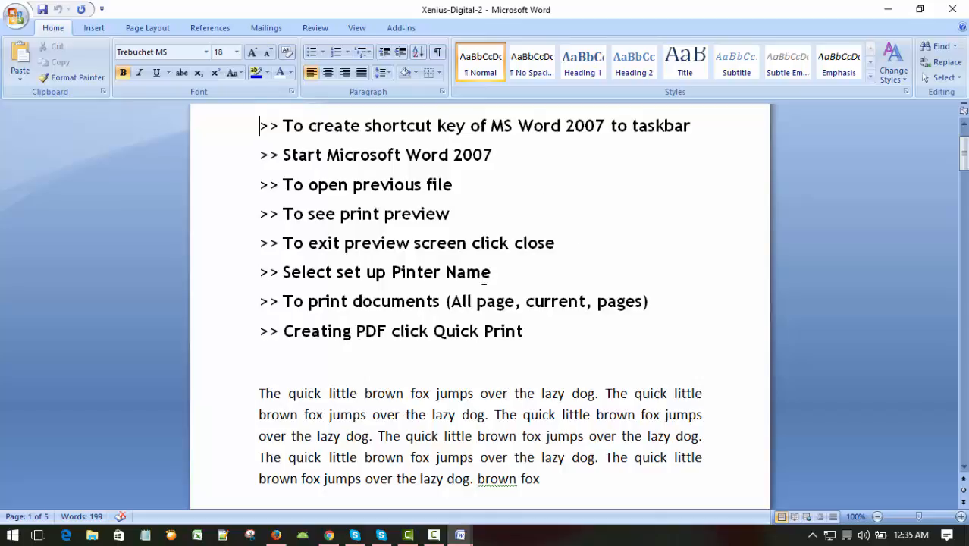
Step: Read through the topic list at the beginning of the reopened document
scroll(485, 280, up, 2)
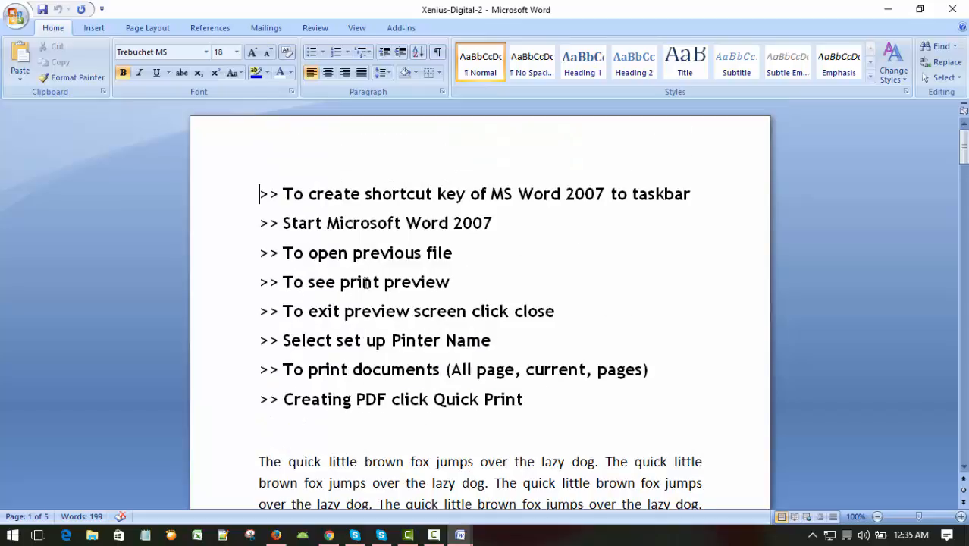
scroll(592, 278, down, 3)
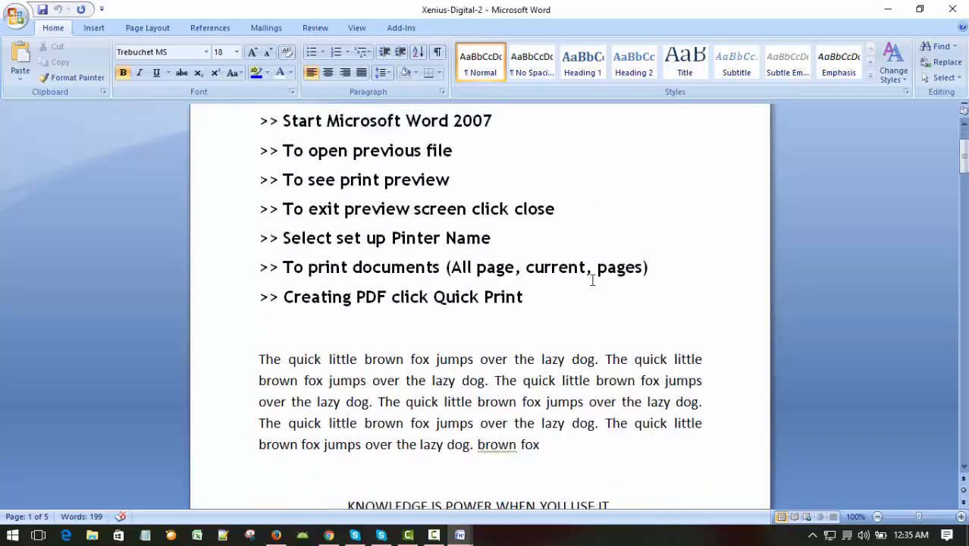
scroll(592, 276, up, 2)
scroll(592, 276, down, 7)
scroll(592, 274, down, 2)
scroll(592, 274, up, 7)
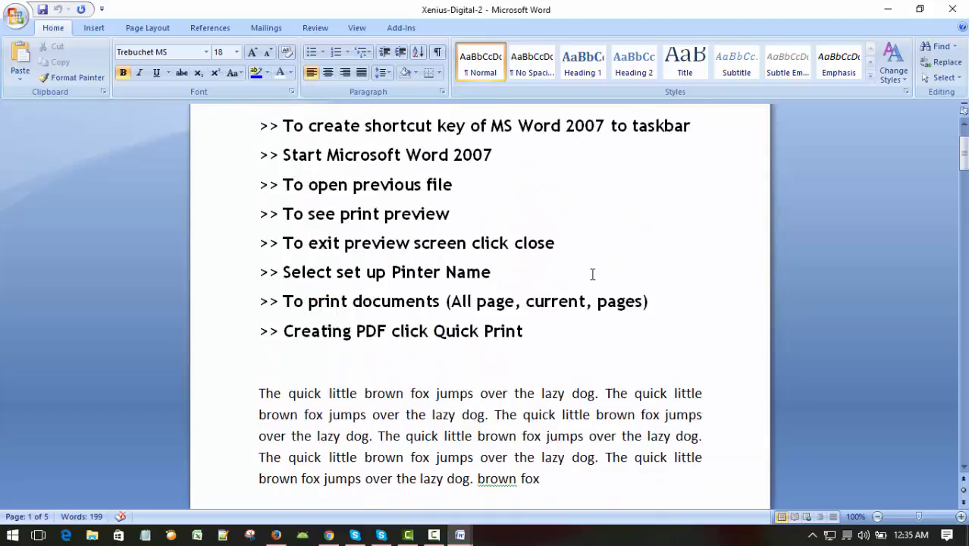
scroll(593, 276, down, 7)
scroll(623, 319, up, 7)
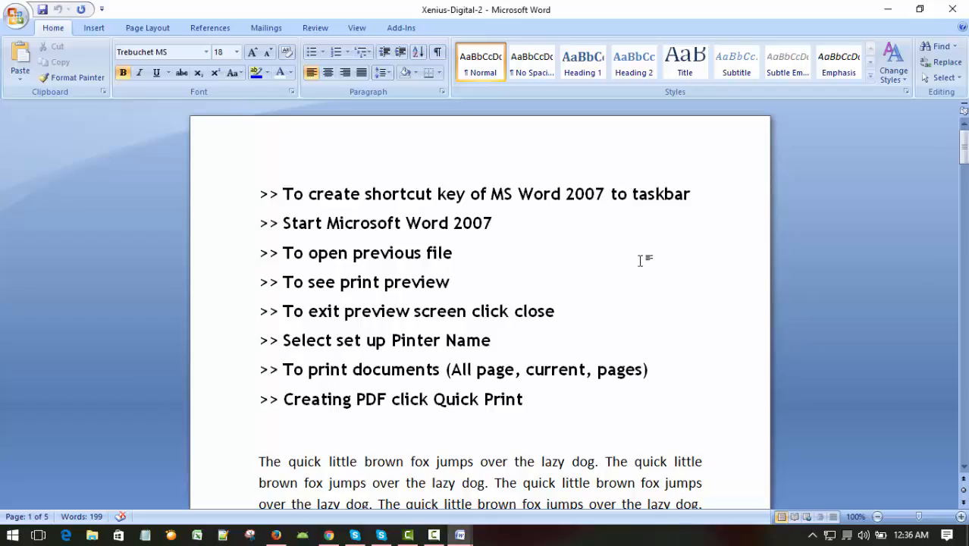
Step: Show the document in Print Preview, then exit the preview and return to editing
click(638, 262)
click(609, 284)
click(16, 25)
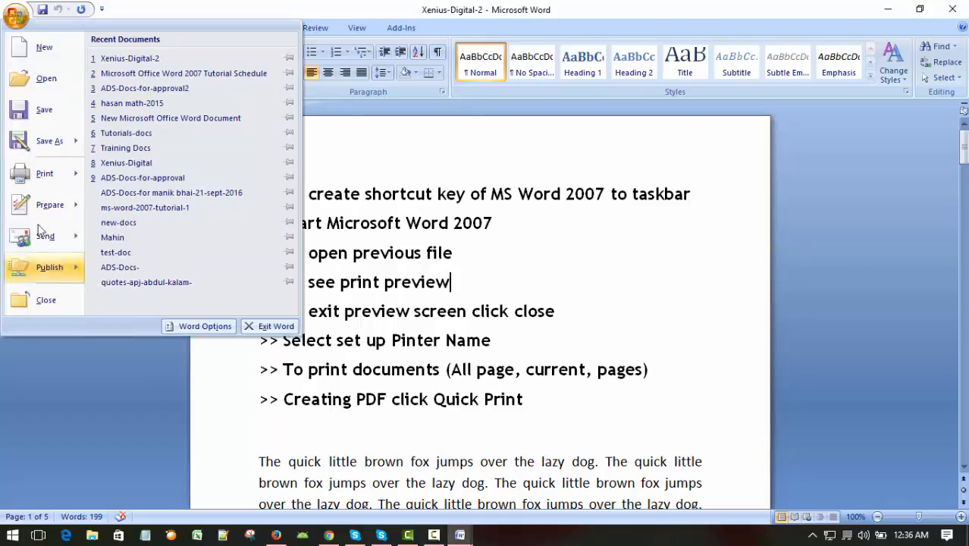
mouse_move(44, 180)
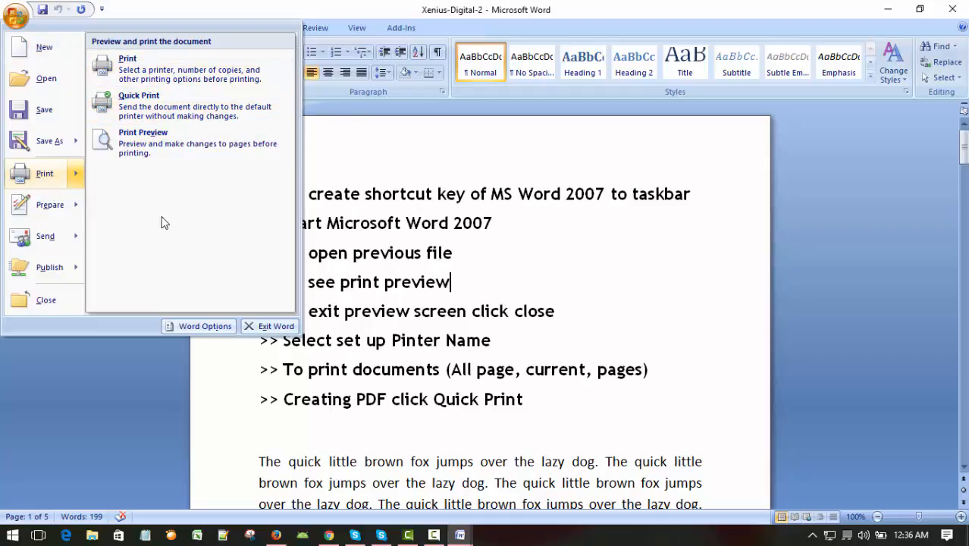
click(155, 146)
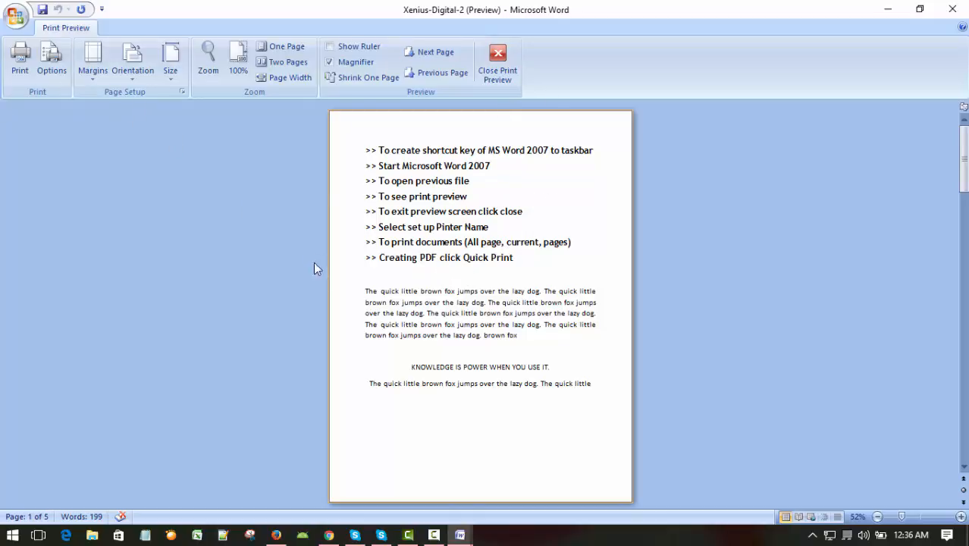
click(497, 74)
Step: Open Print Preview again and look through the document's pages from first to last and back
scroll(531, 273, down, 2)
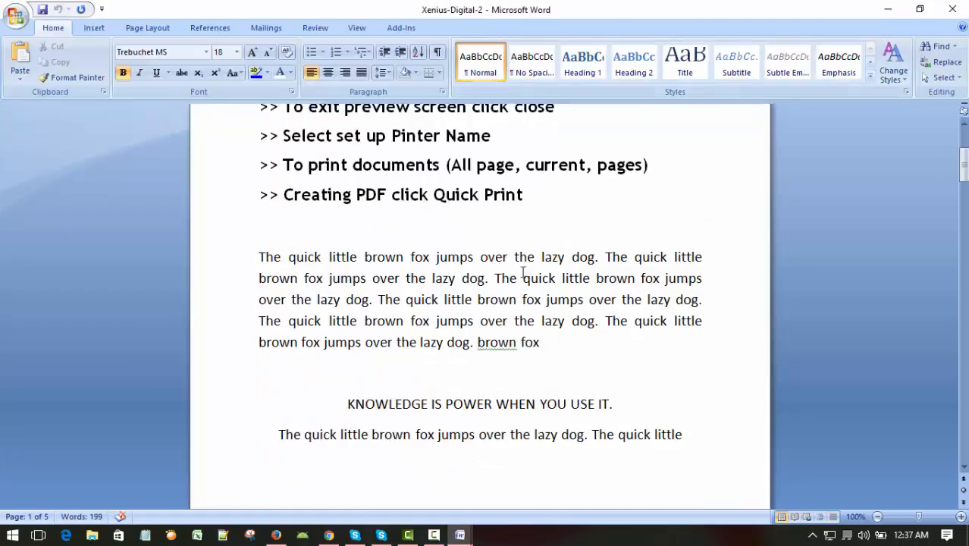
scroll(522, 269, up, 3)
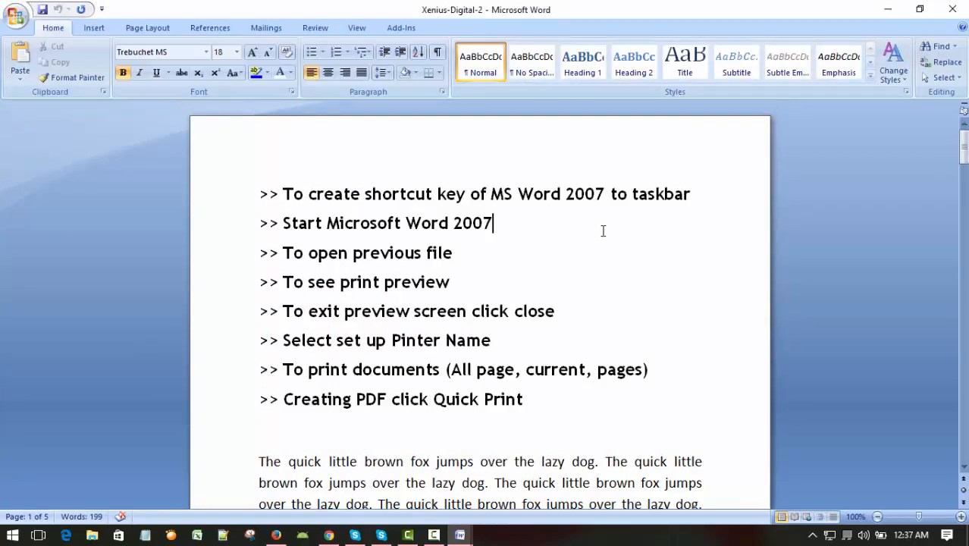
scroll(547, 250, down, 2)
scroll(548, 249, up, 2)
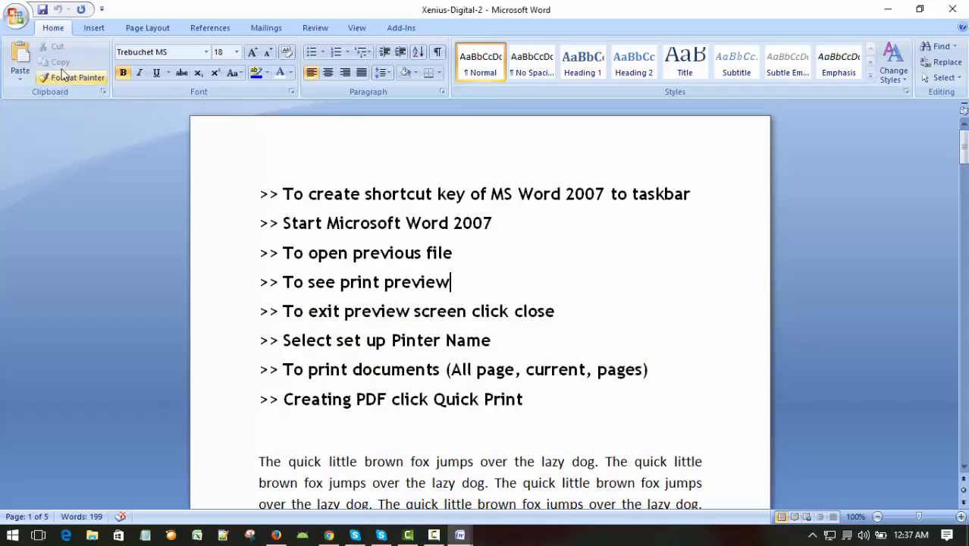
click(22, 28)
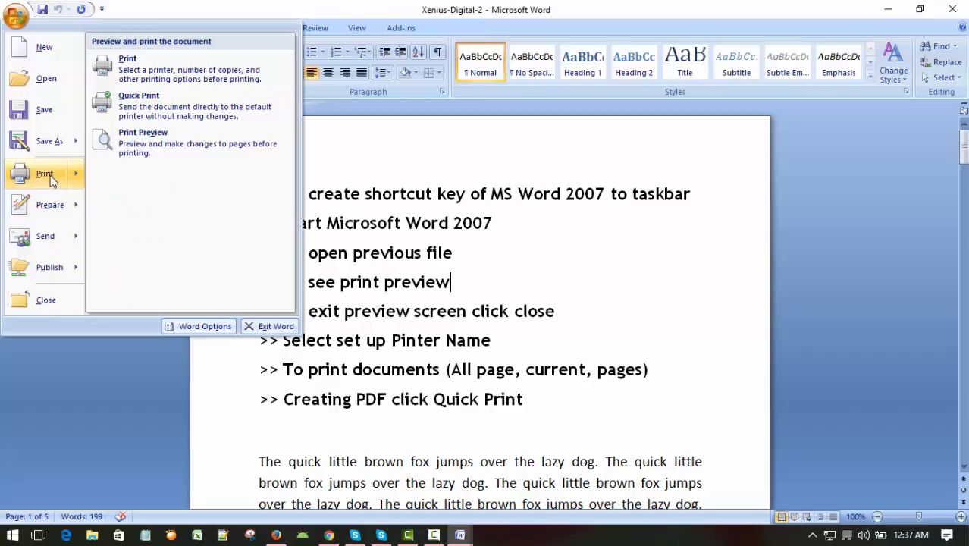
click(138, 138)
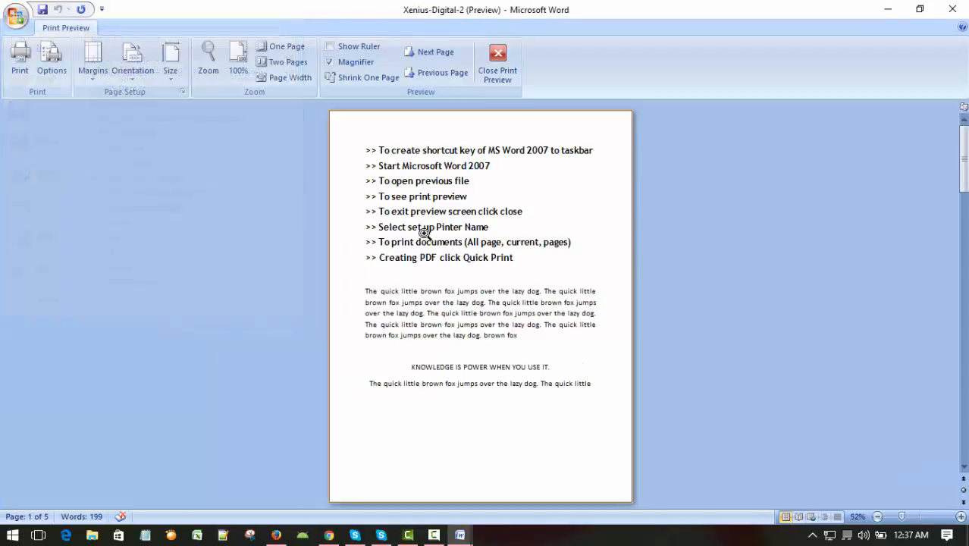
scroll(506, 324, down, 1)
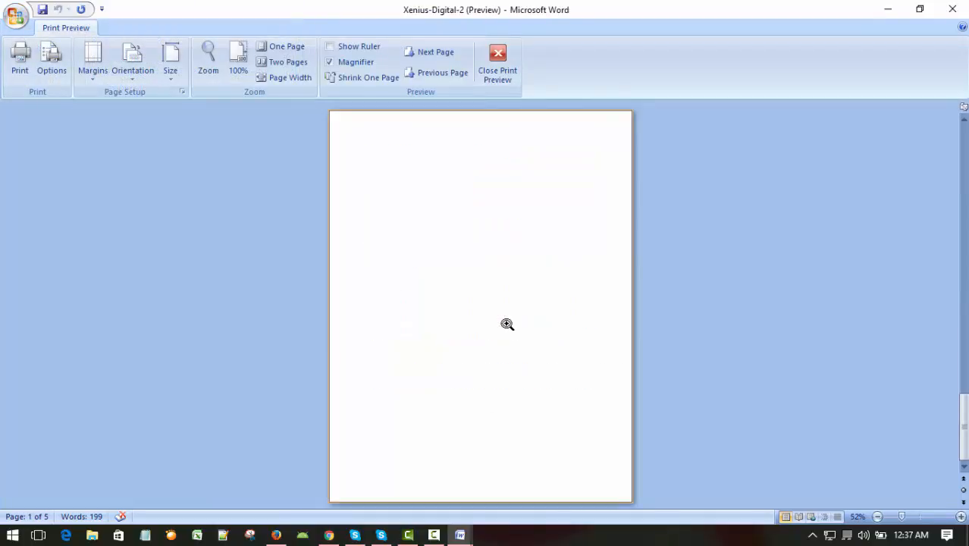
scroll(507, 324, up, 1)
scroll(506, 325, down, 4)
scroll(504, 329, up, 4)
scroll(502, 329, down, 4)
scroll(502, 330, up, 4)
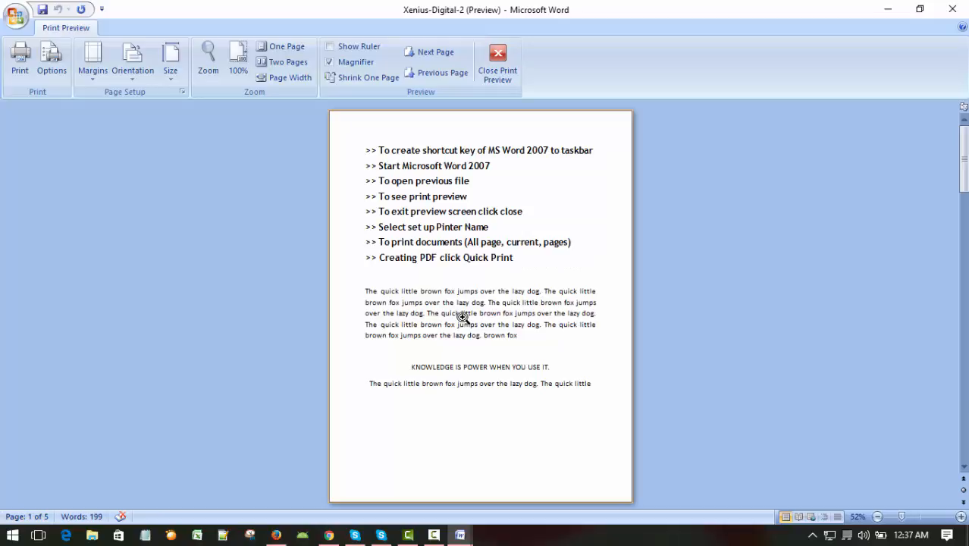
scroll(489, 301, down, 1)
scroll(489, 301, up, 1)
Step: Zoom the print preview to 200% and inspect the enlarged first page
click(208, 51)
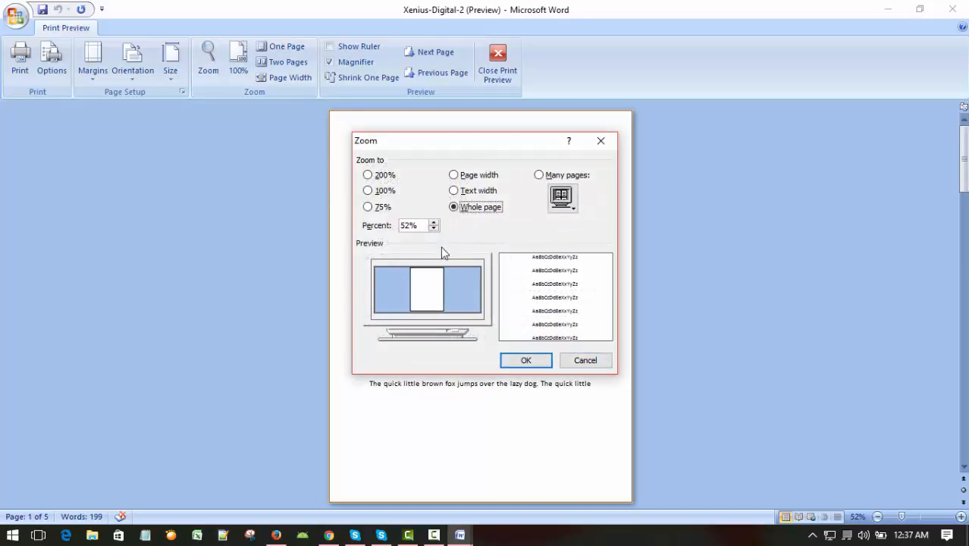
click(381, 176)
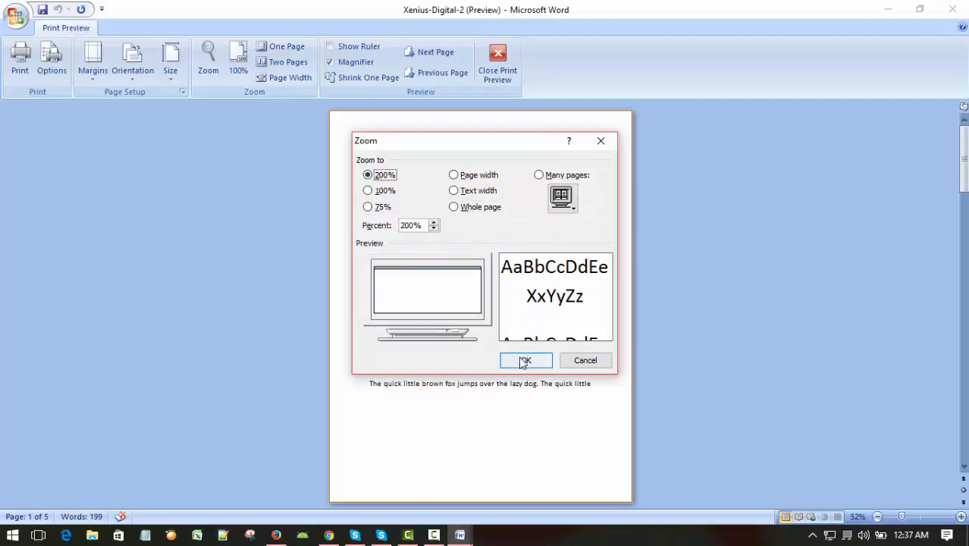
click(526, 361)
scroll(934, 356, down, 5)
scroll(934, 356, up, 5)
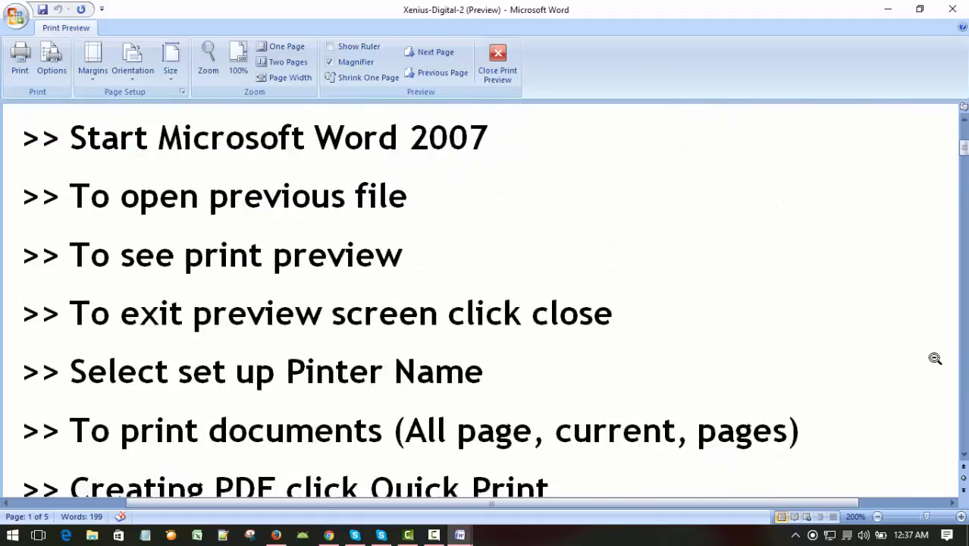
Step: Set the print preview zoom to 100%, check the first page and exit the preview
click(238, 60)
scroll(573, 320, down, 6)
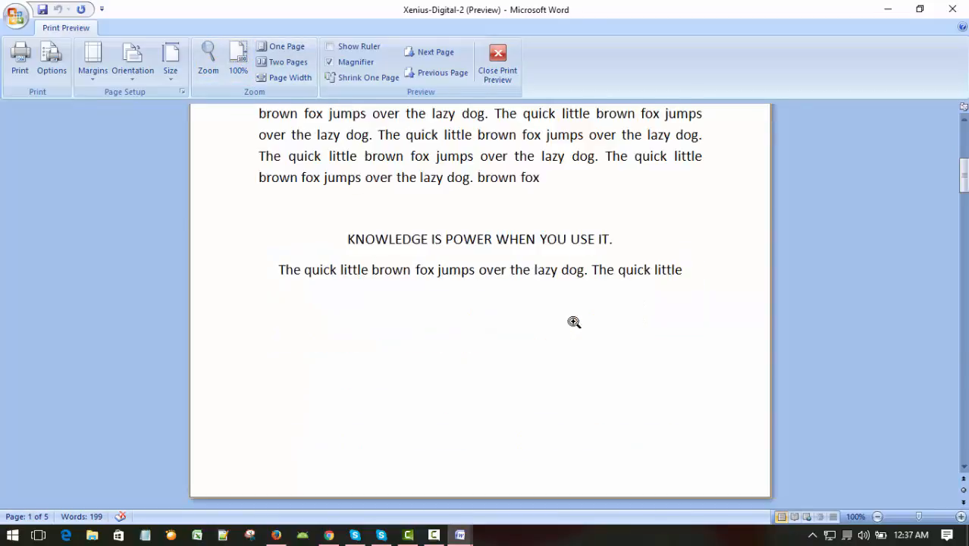
scroll(573, 320, up, 6)
click(498, 68)
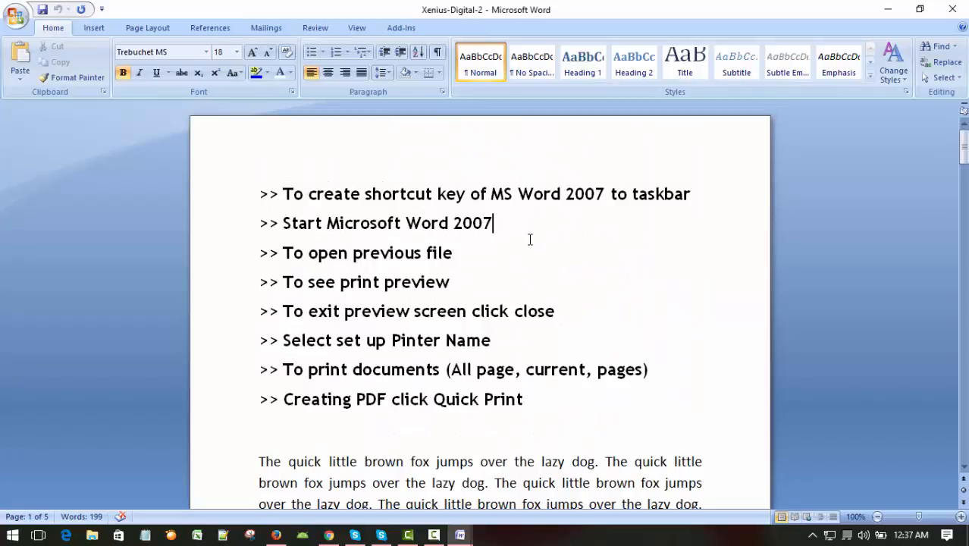
Step: Display the document in Print Preview once more and close the preview screen
click(17, 19)
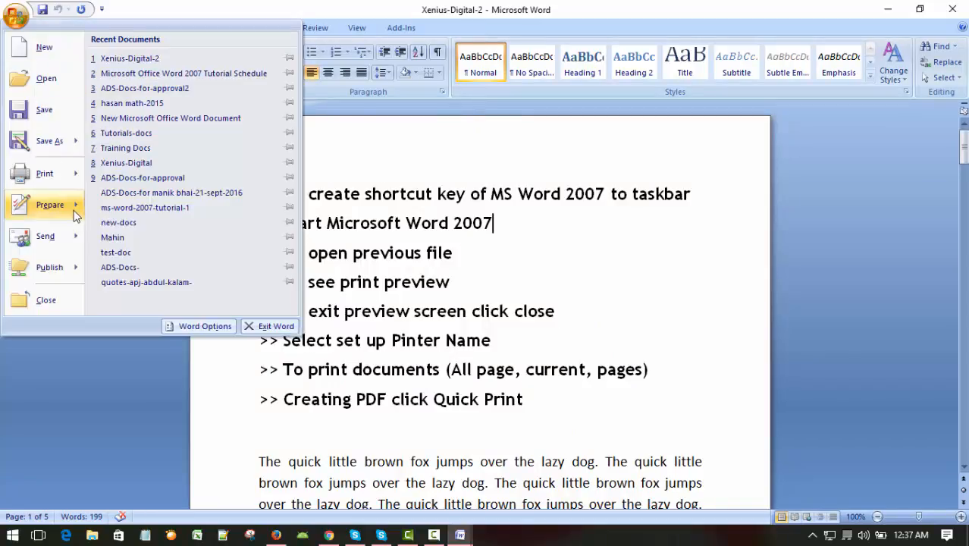
mouse_move(47, 207)
mouse_move(43, 173)
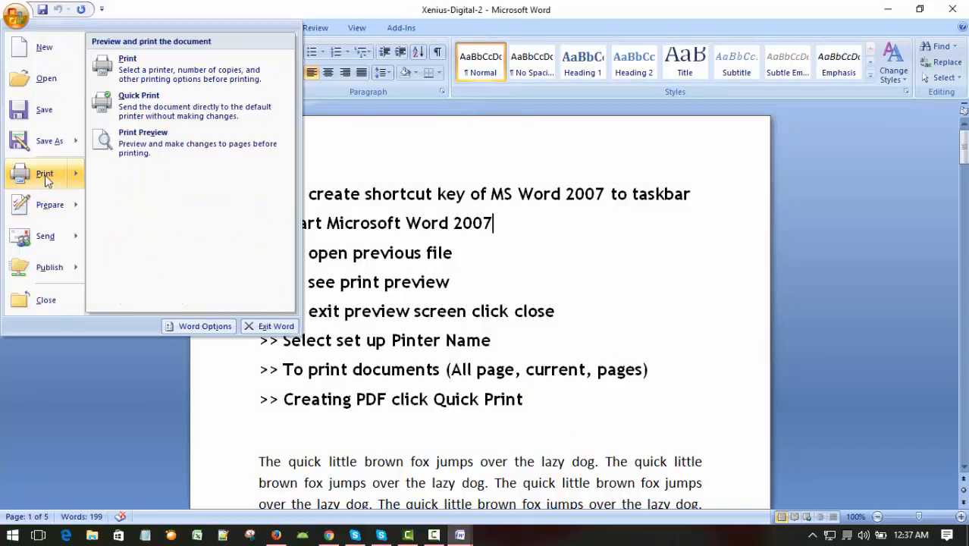
click(137, 137)
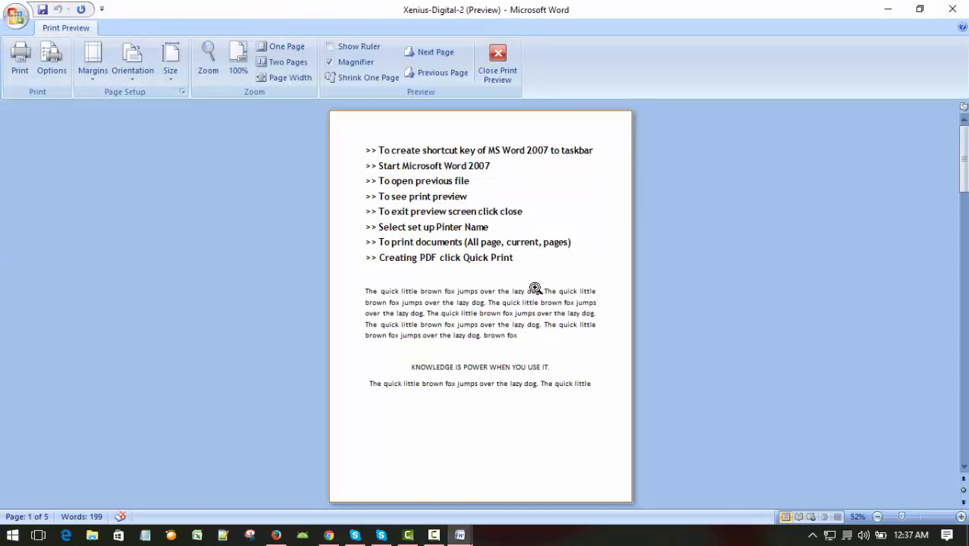
click(499, 70)
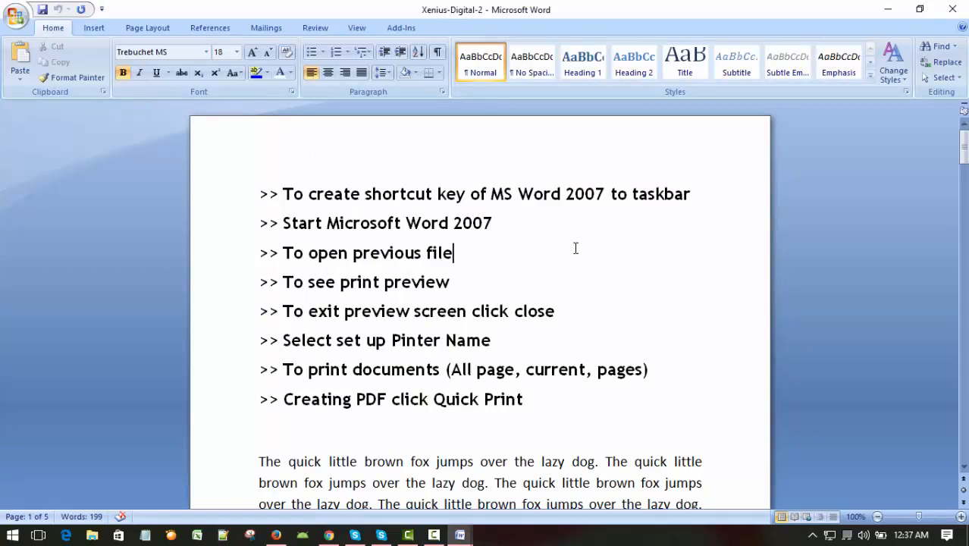
Step: Review the topic lines on exiting the preview, selecting the printer name and printing documents
scroll(575, 247, down, 4)
scroll(521, 368, up, 4)
scroll(615, 263, down, 1)
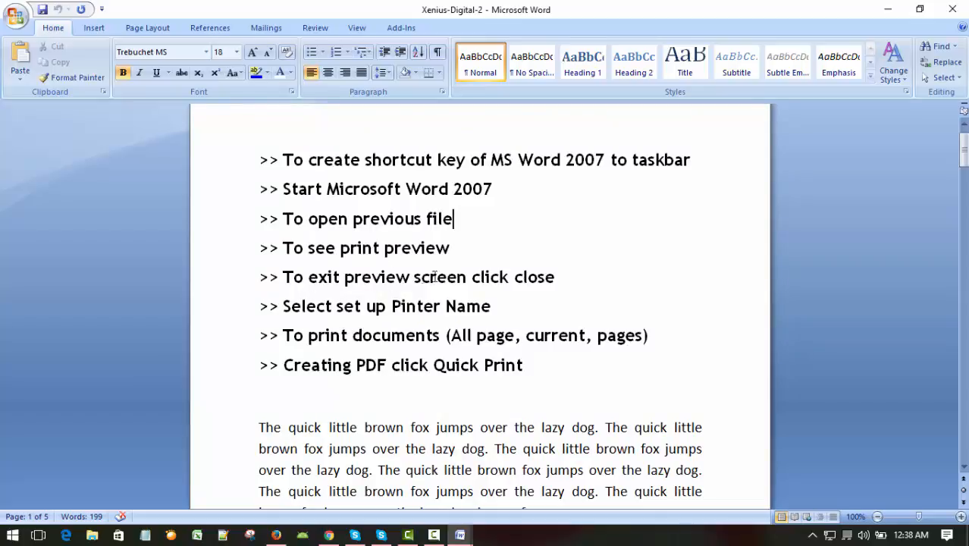
click(555, 280)
scroll(629, 304, down, 1)
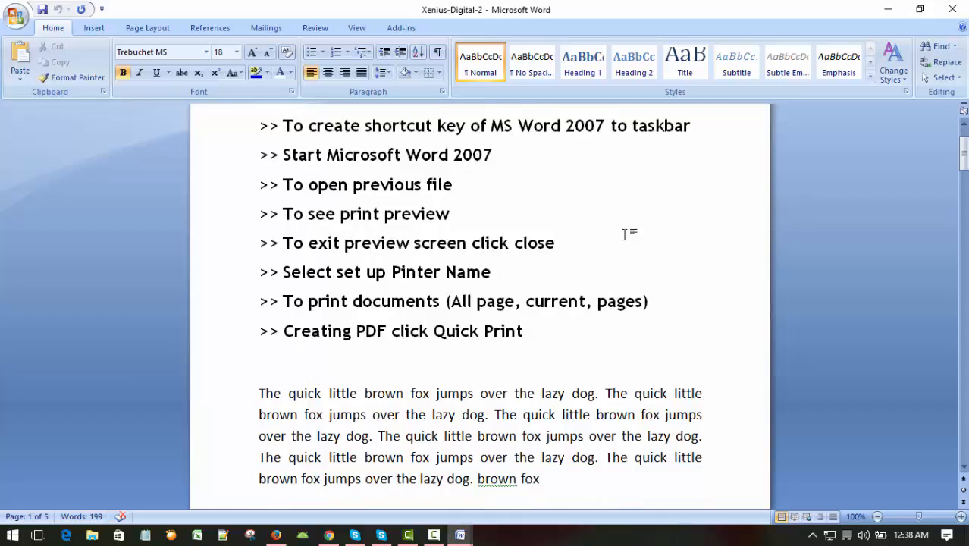
click(593, 277)
click(535, 213)
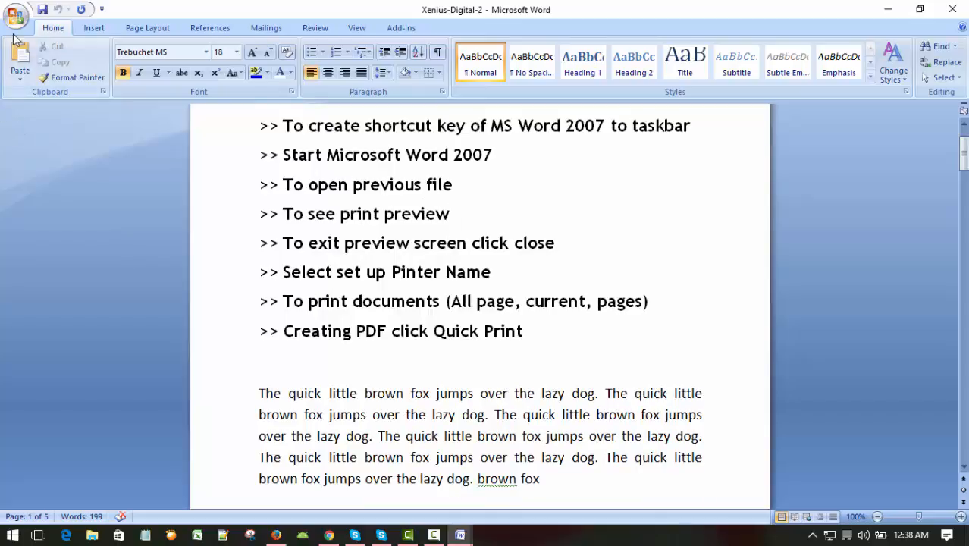
click(689, 296)
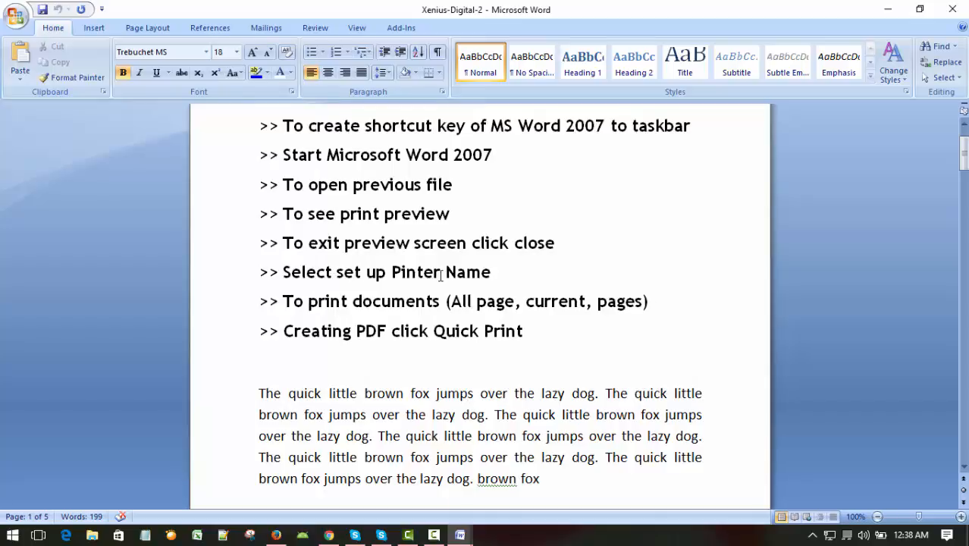
scroll(506, 221, up, 2)
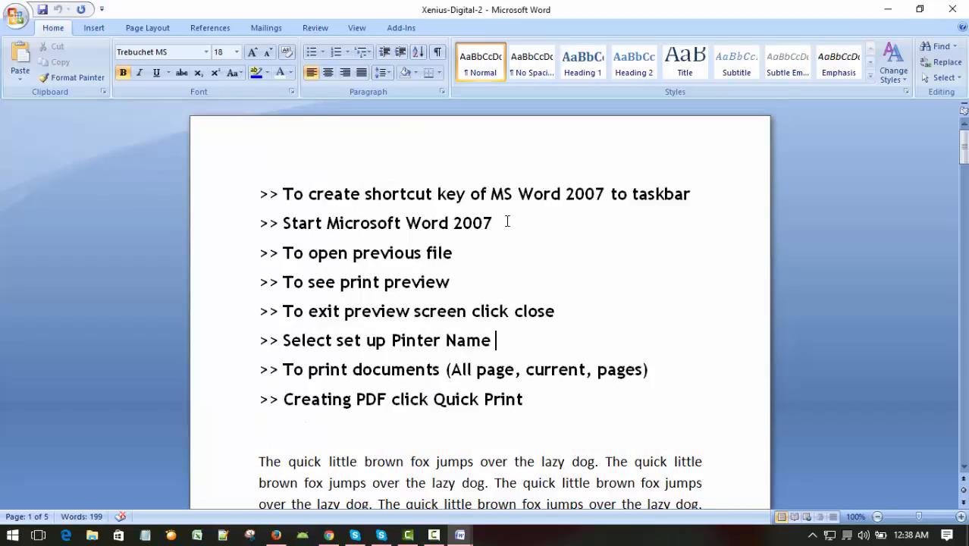
scroll(507, 220, down, 2)
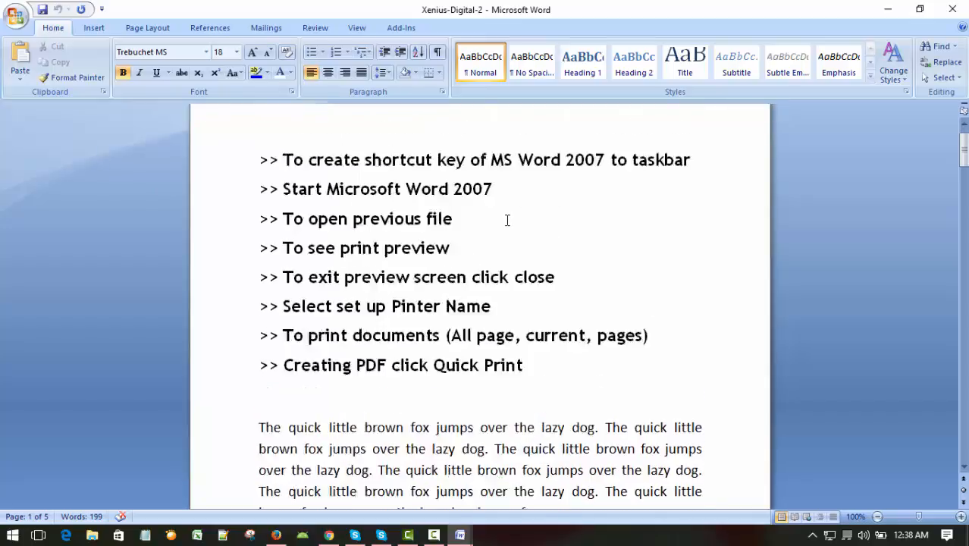
scroll(508, 220, up, 2)
scroll(507, 221, down, 3)
scroll(507, 221, up, 3)
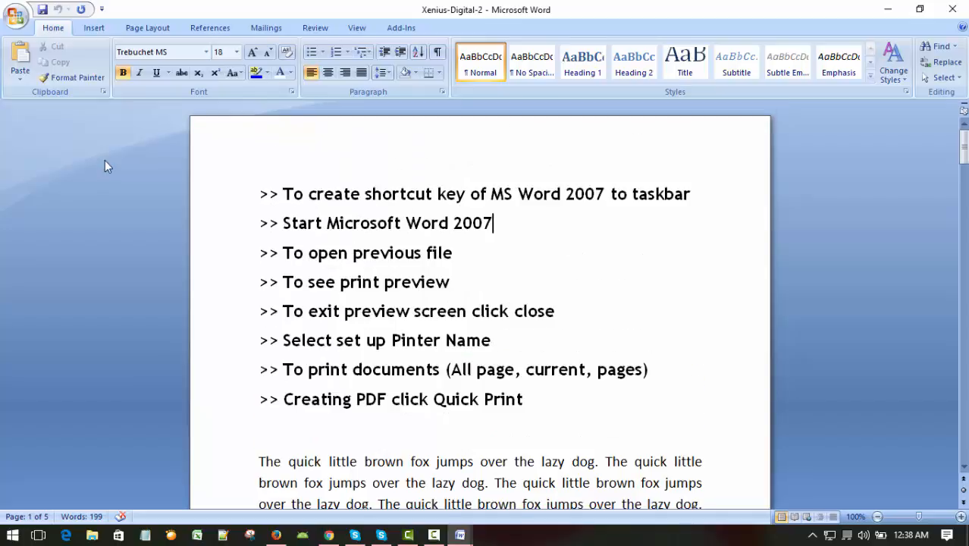
Step: Open the print settings for the document and choose Microsoft Print to PDF as the printer
click(20, 28)
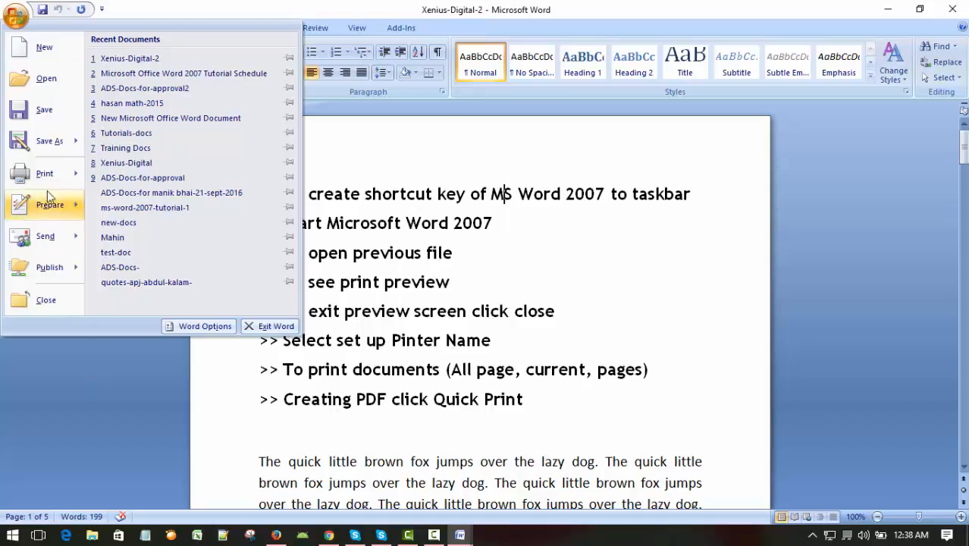
mouse_move(49, 182)
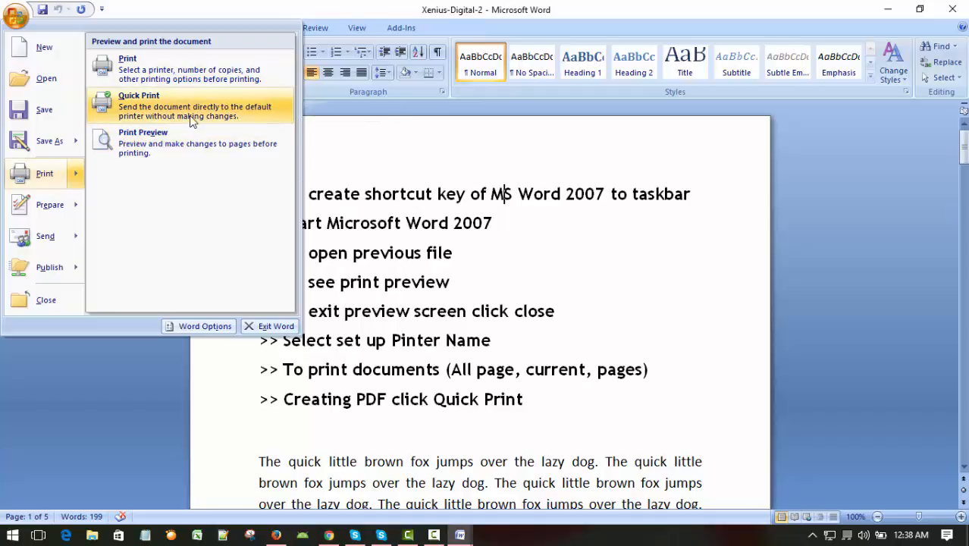
click(142, 73)
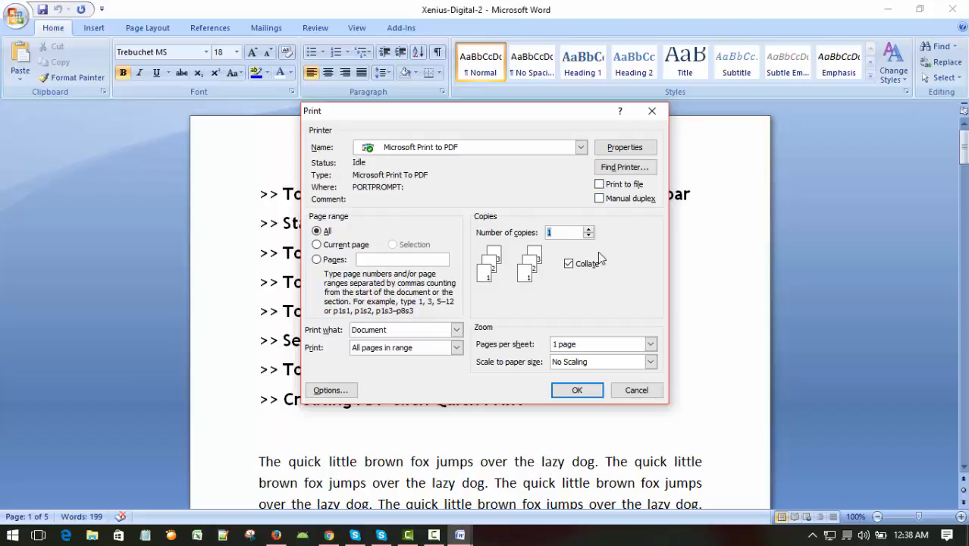
click(581, 148)
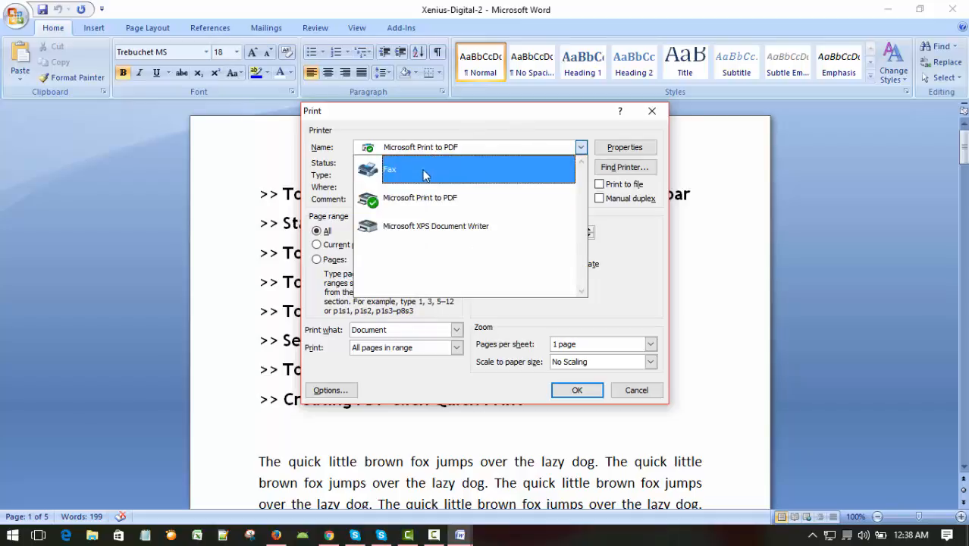
click(444, 206)
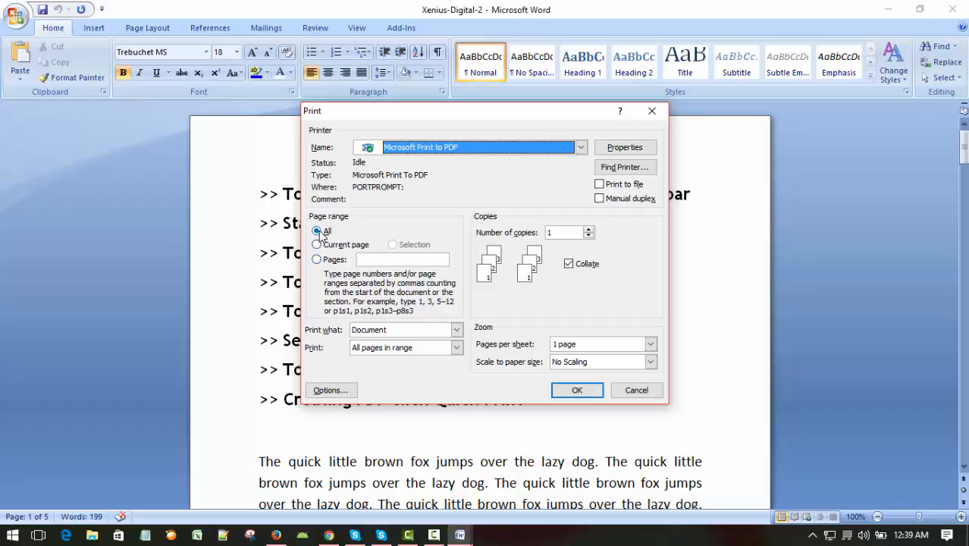
Step: Choose the current page as the print range and dismiss the print settings without printing
click(585, 387)
click(336, 245)
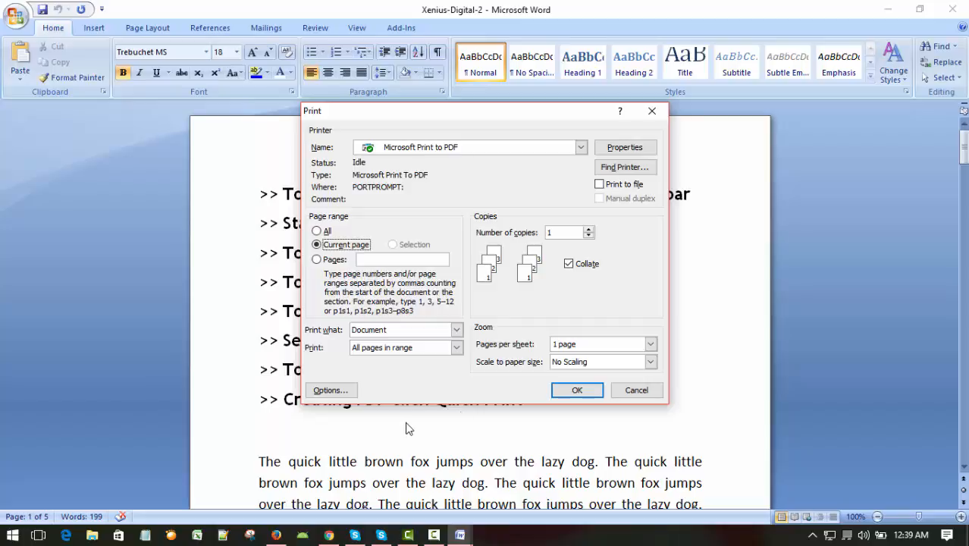
click(637, 391)
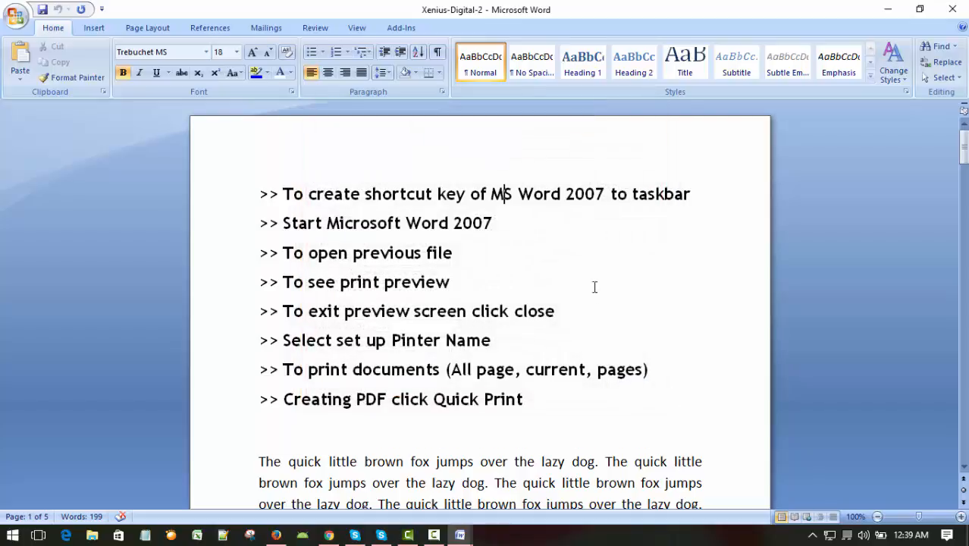
Step: Place the text cursor in the middle of the blank second page of the document
scroll(569, 274, down, 10)
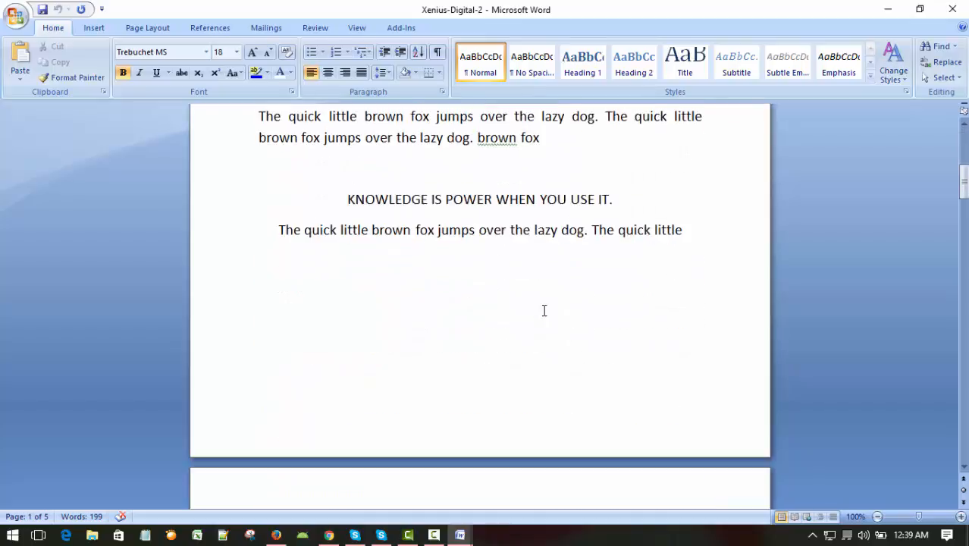
scroll(543, 310, up, 10)
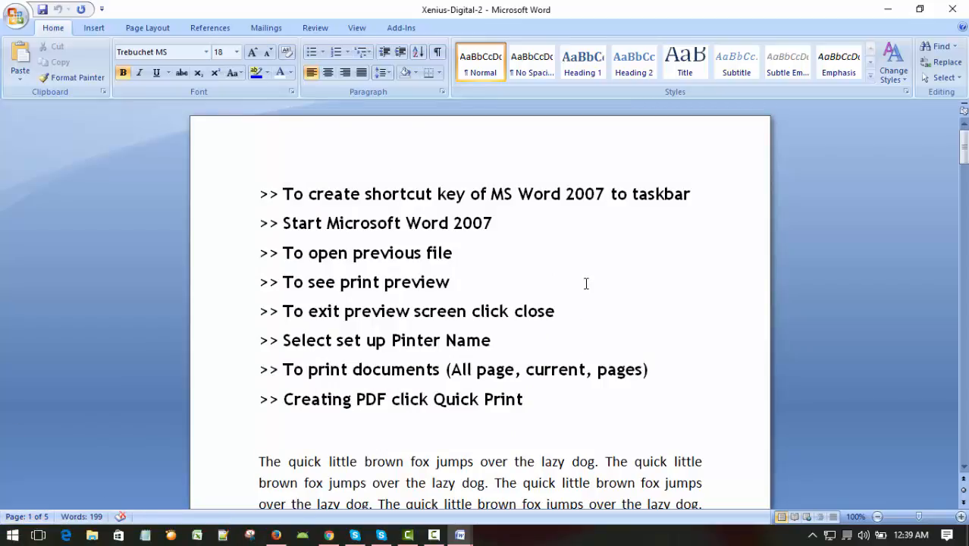
scroll(595, 282, down, 10)
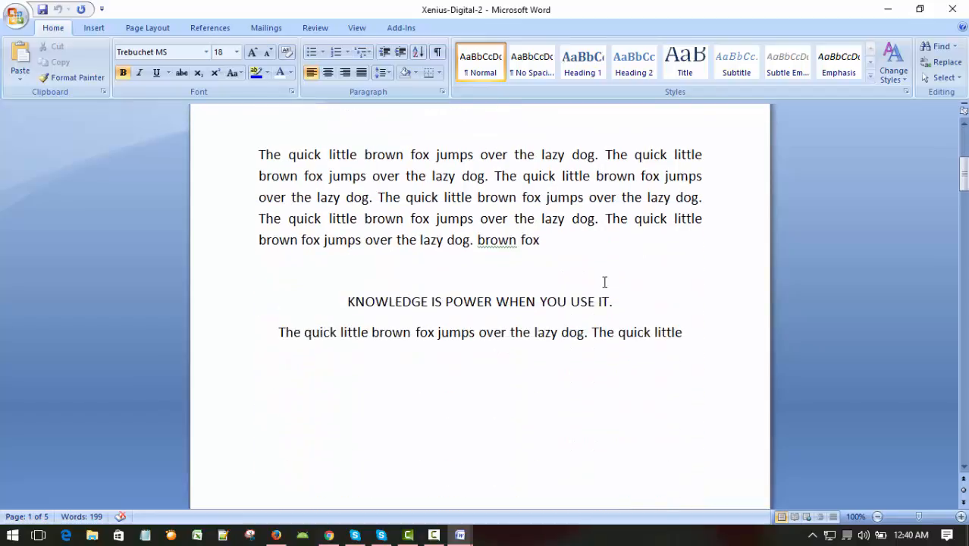
scroll(604, 282, down, 5)
click(507, 357)
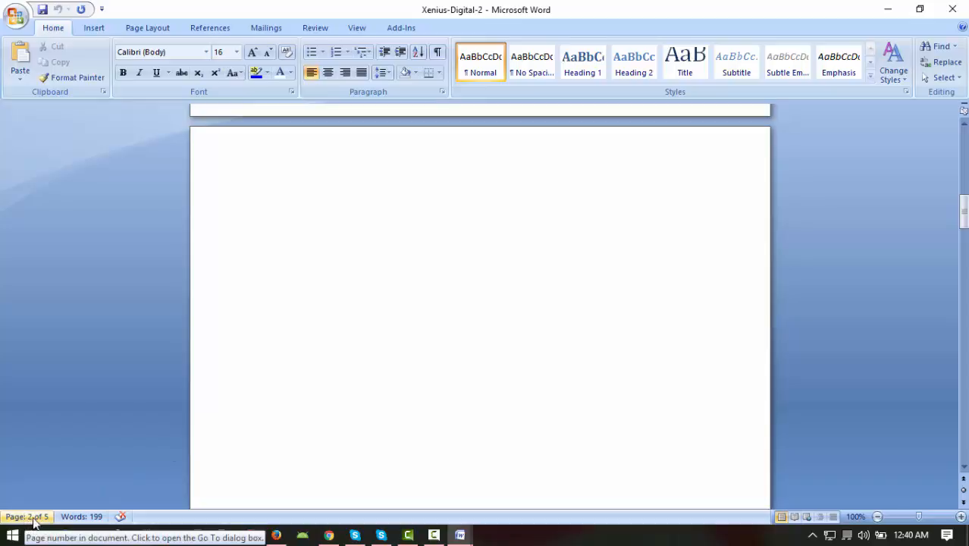
double_click(426, 271)
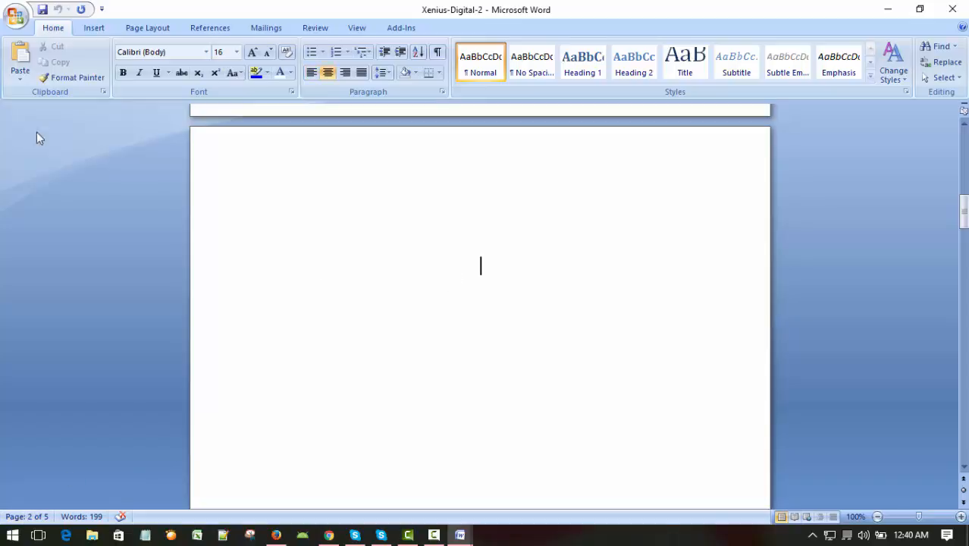
Step: Open the print settings for the document and limit the print range to the current page
click(15, 15)
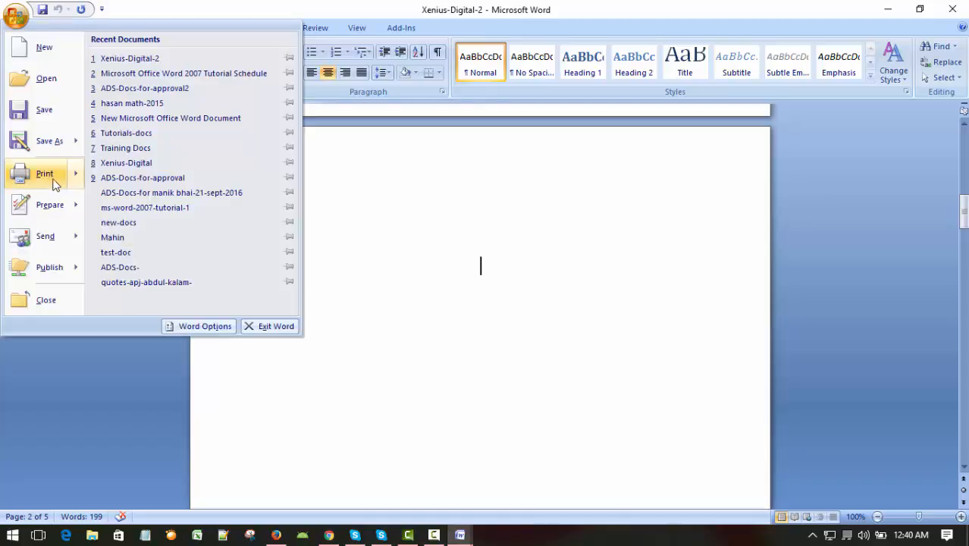
click(47, 179)
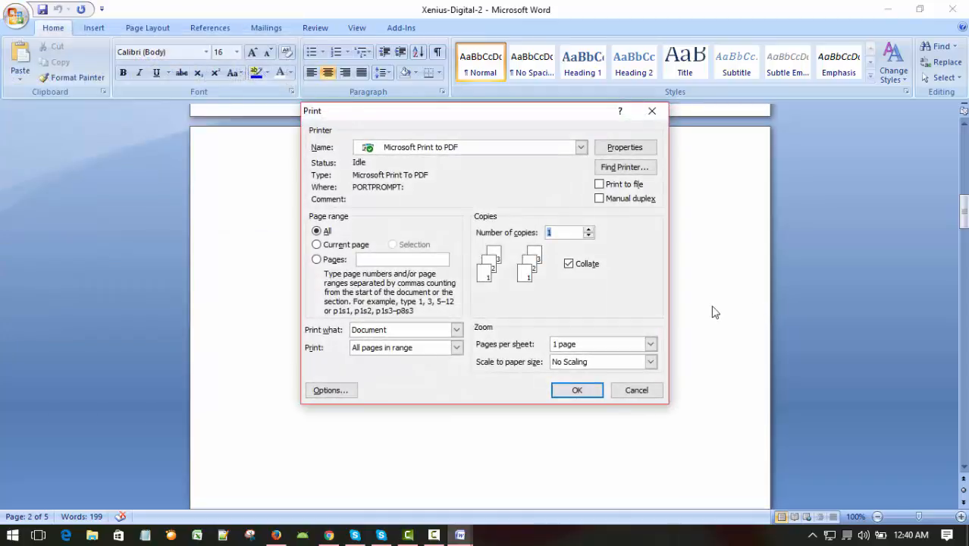
click(322, 245)
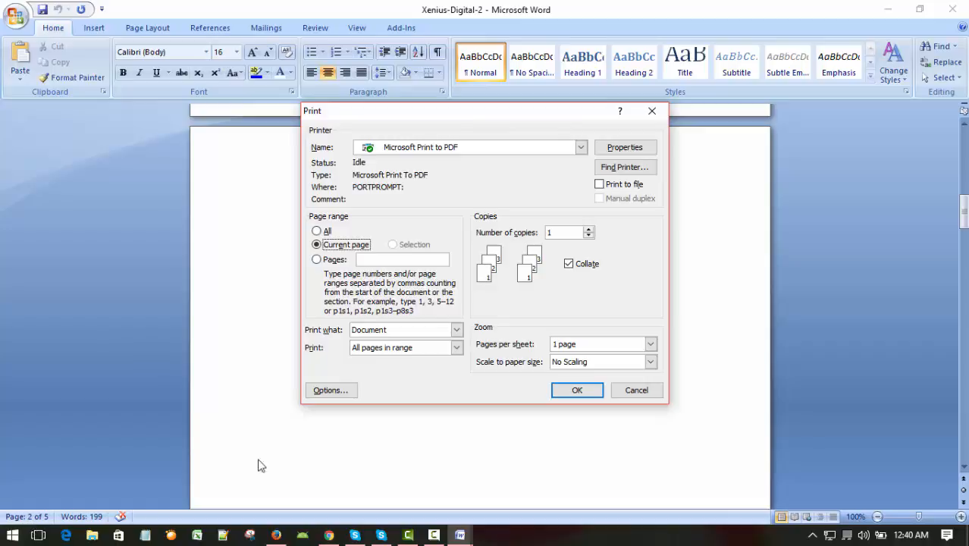
Step: Set the print range to pages 1-4, clear the entry and leave the print settings without printing
click(316, 260)
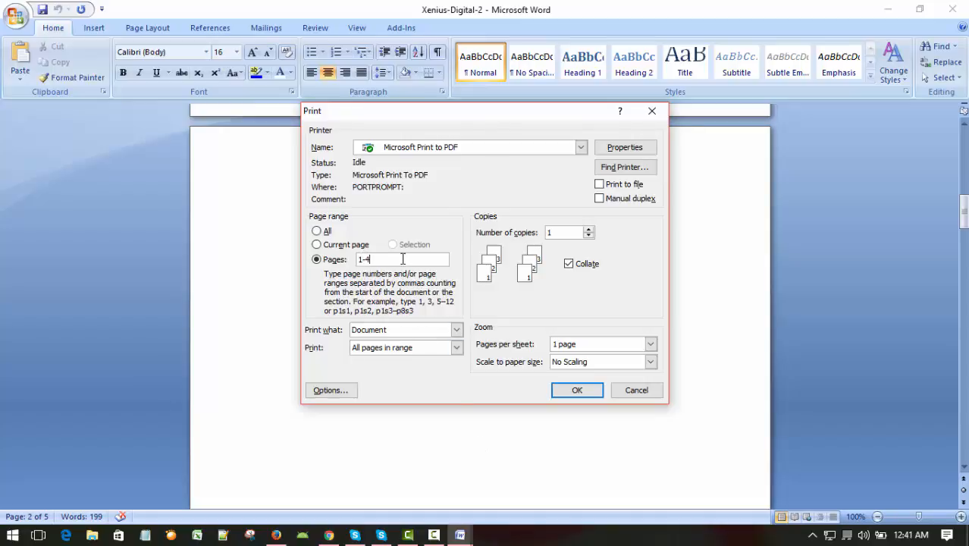
drag(396, 259, 351, 260)
click(631, 390)
click(599, 389)
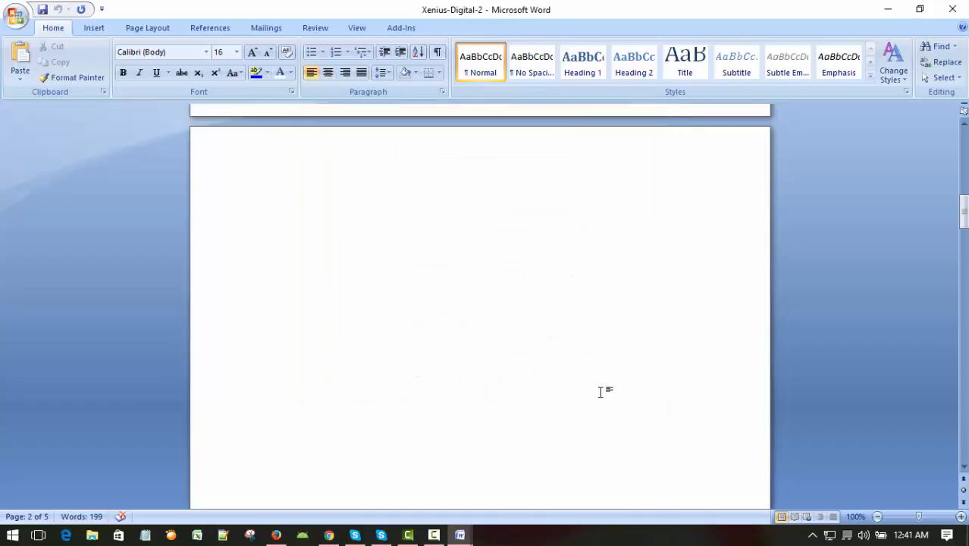
Step: Select the whole "The quick little brown fox" paragraph below the topic list on the first page
scroll(599, 390, up, 15)
scroll(608, 392, down, 6)
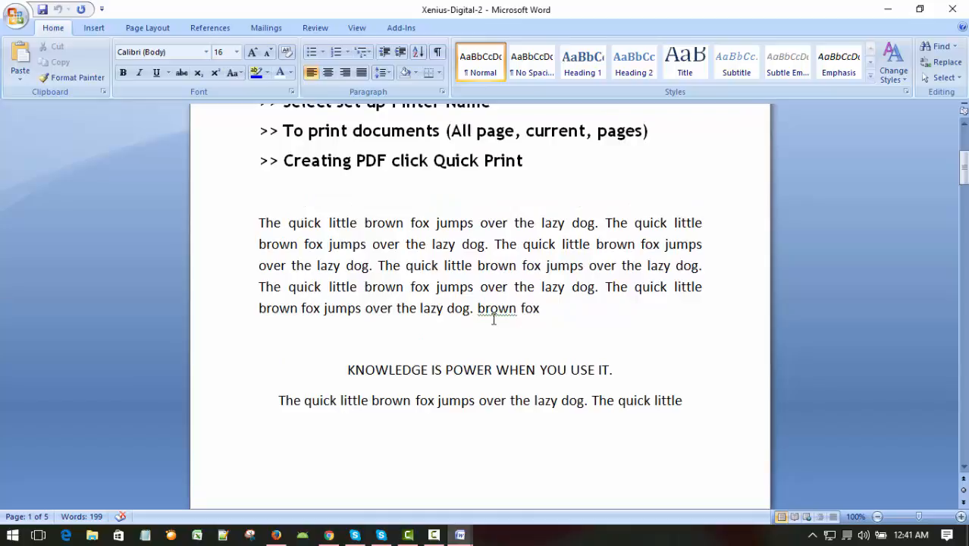
scroll(607, 337, up, 3)
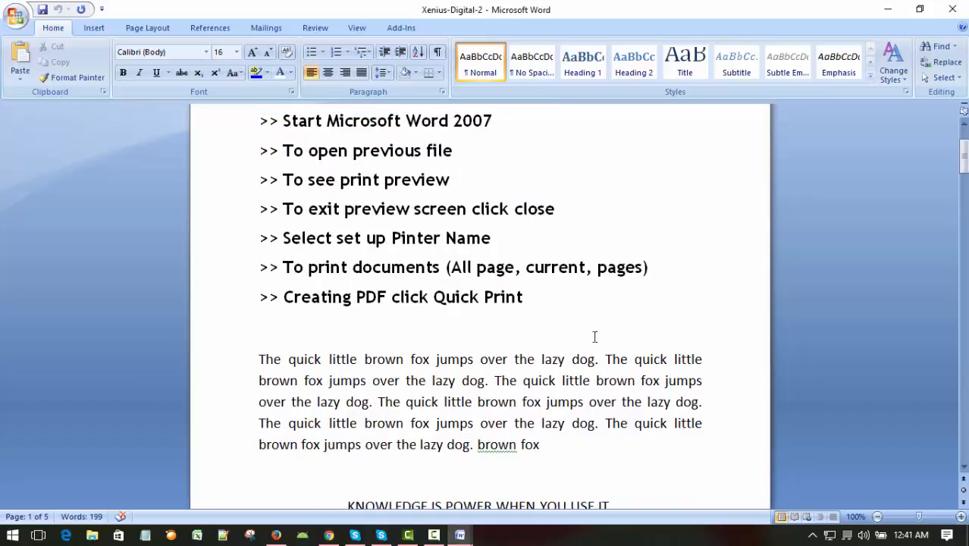
scroll(441, 219, up, 2)
scroll(440, 225, down, 9)
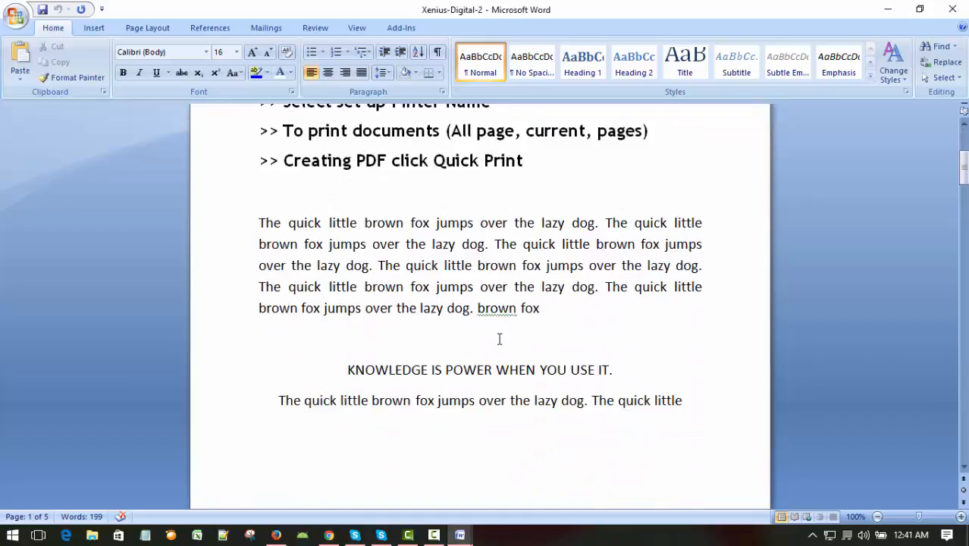
scroll(499, 341, up, 3)
scroll(499, 338, down, 1)
click(578, 335)
drag(331, 223, 543, 265)
click(611, 325)
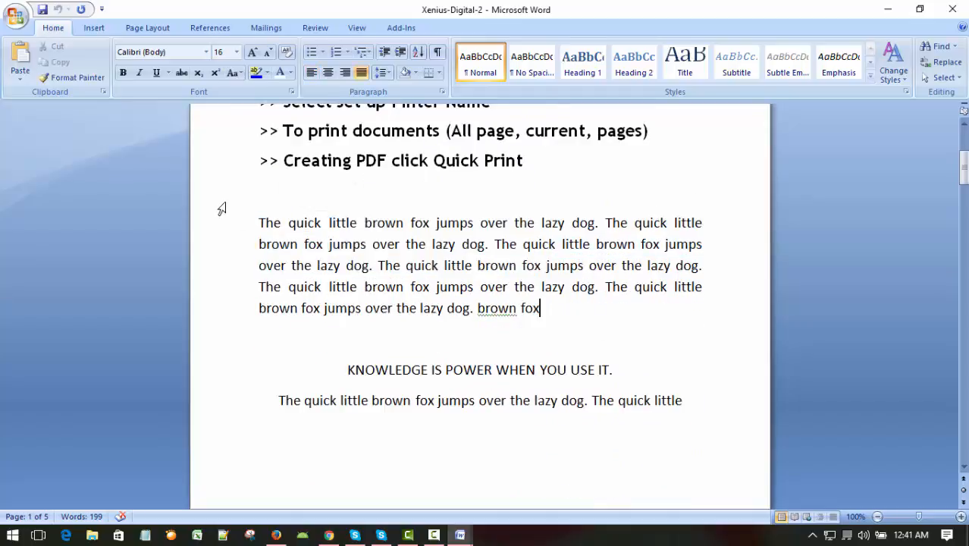
drag(259, 220, 753, 327)
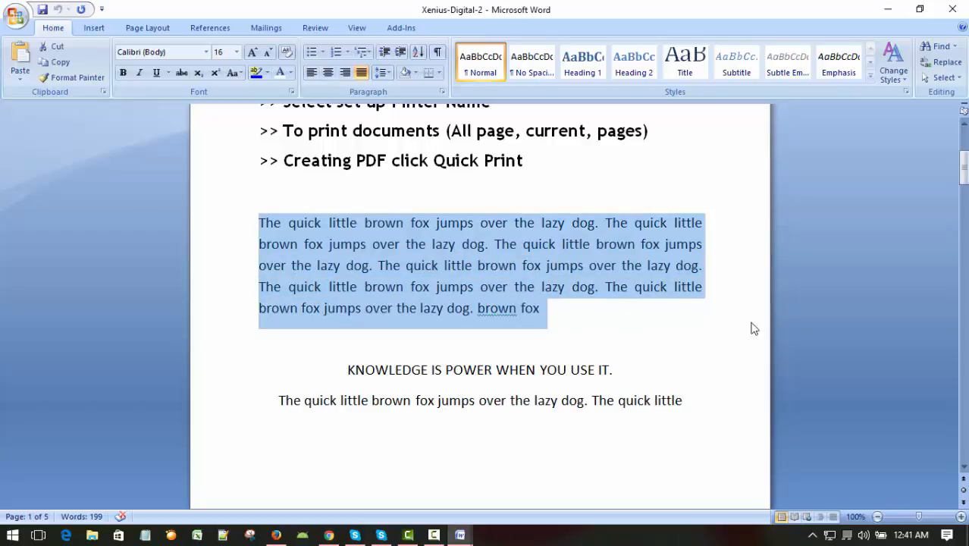
Step: Open the print settings and restrict the print range to the selected text
click(15, 17)
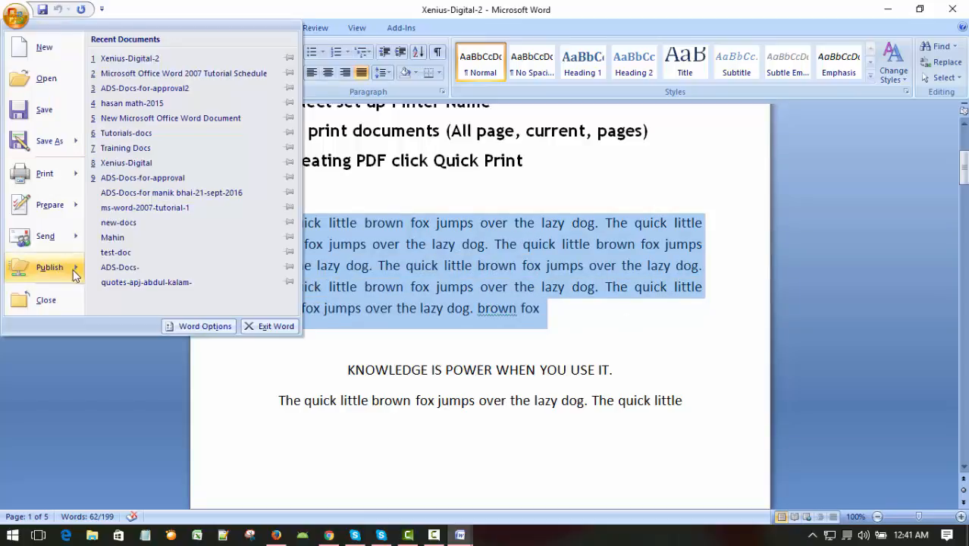
mouse_move(48, 173)
click(130, 74)
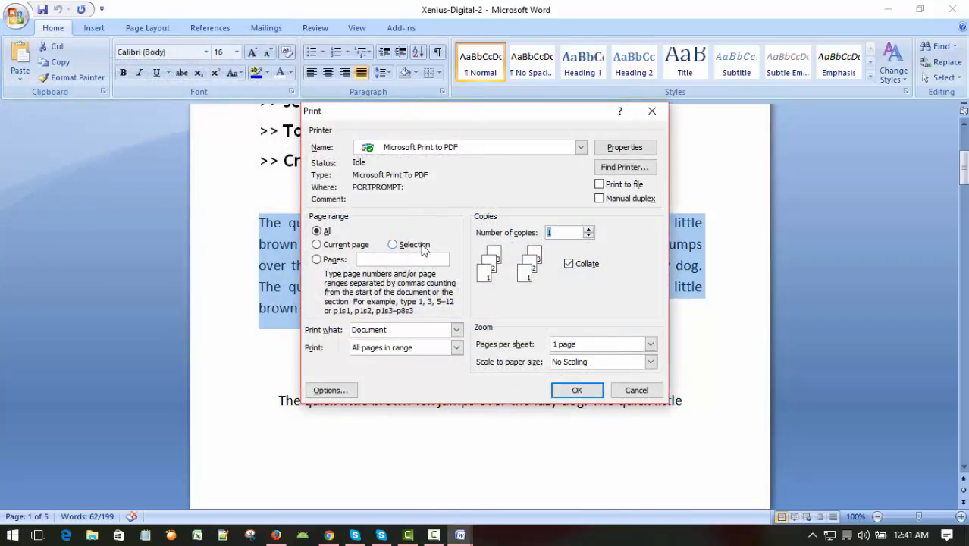
click(415, 245)
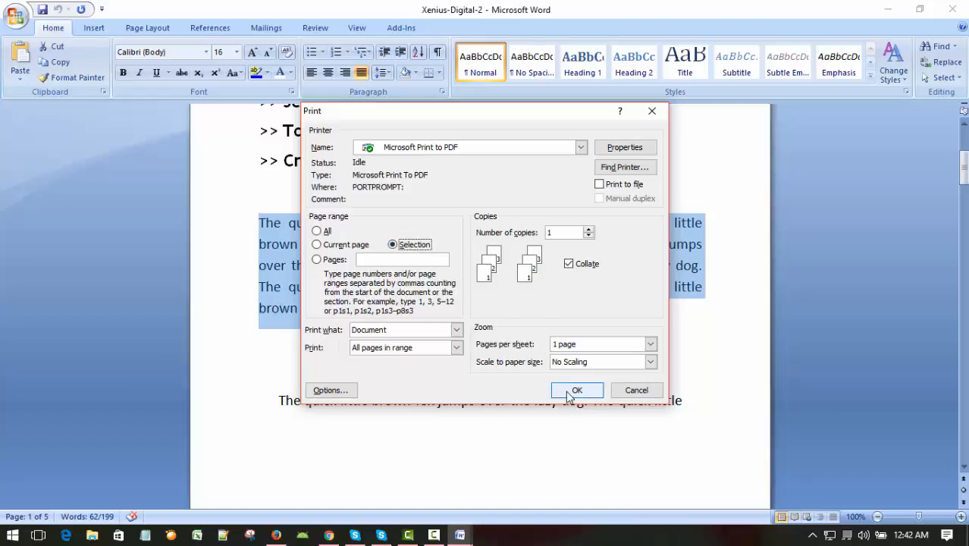
Step: Switch the PDF printer's page orientation between Landscape and Portrait, ending on Landscape, and discard the change
click(622, 149)
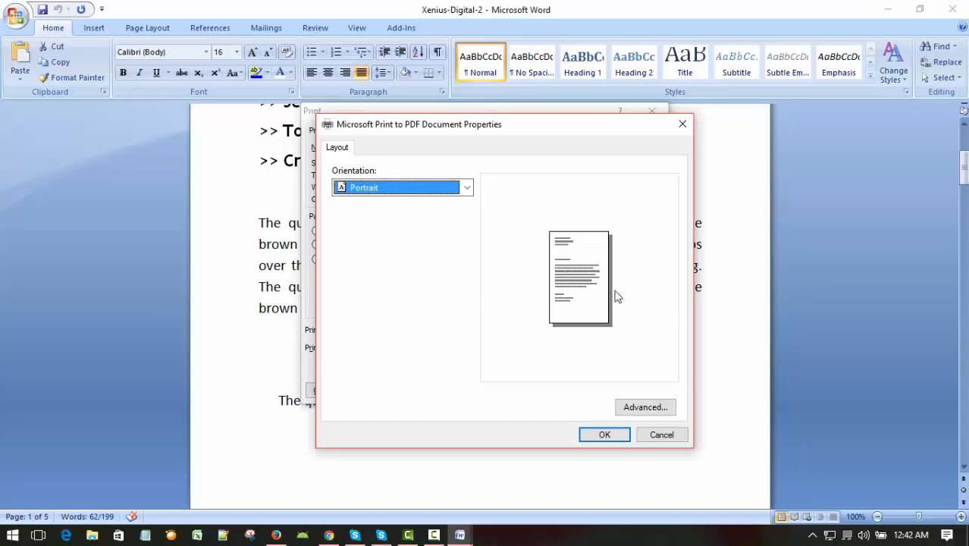
click(467, 189)
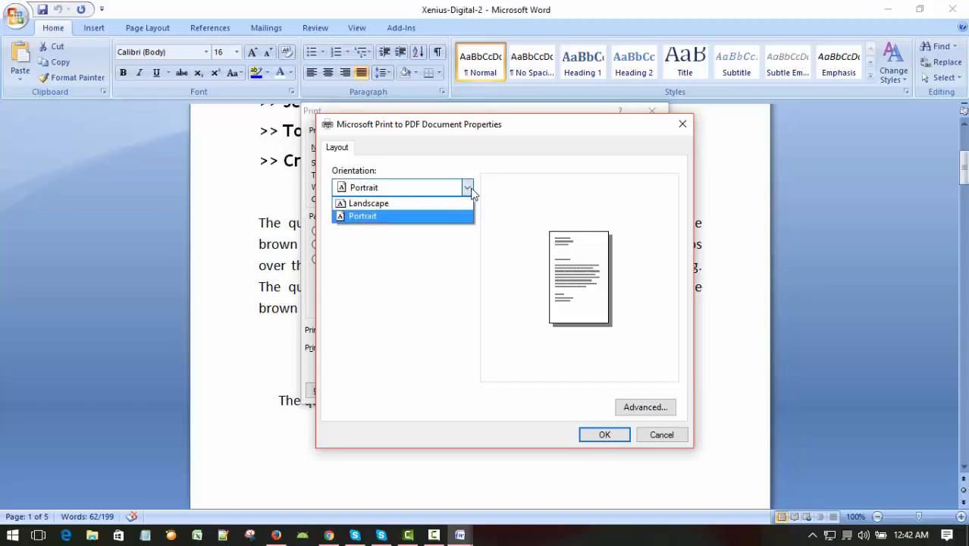
click(369, 204)
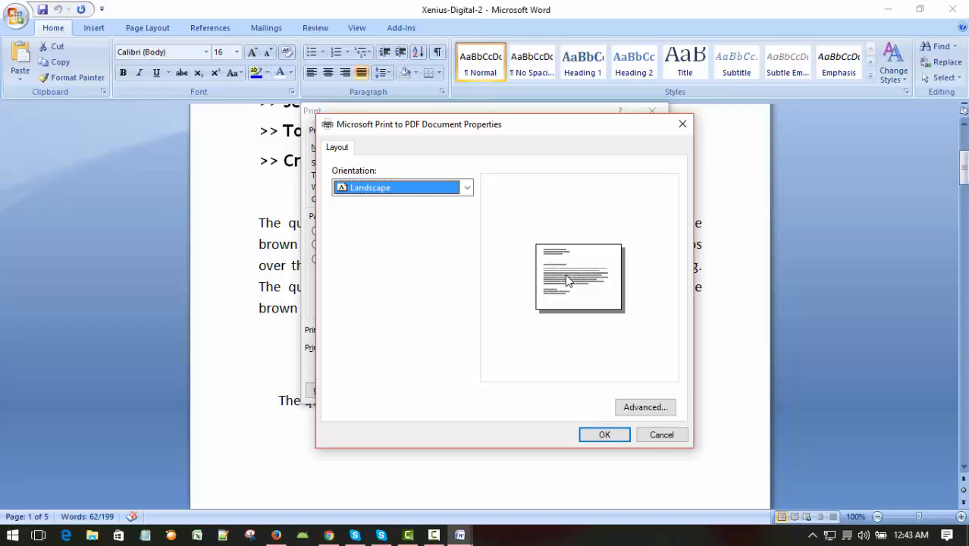
click(467, 189)
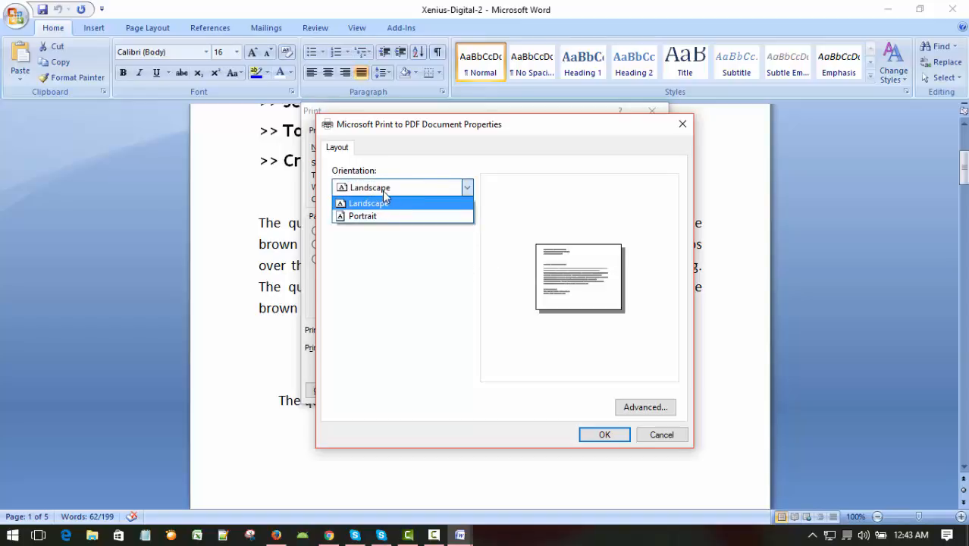
click(380, 218)
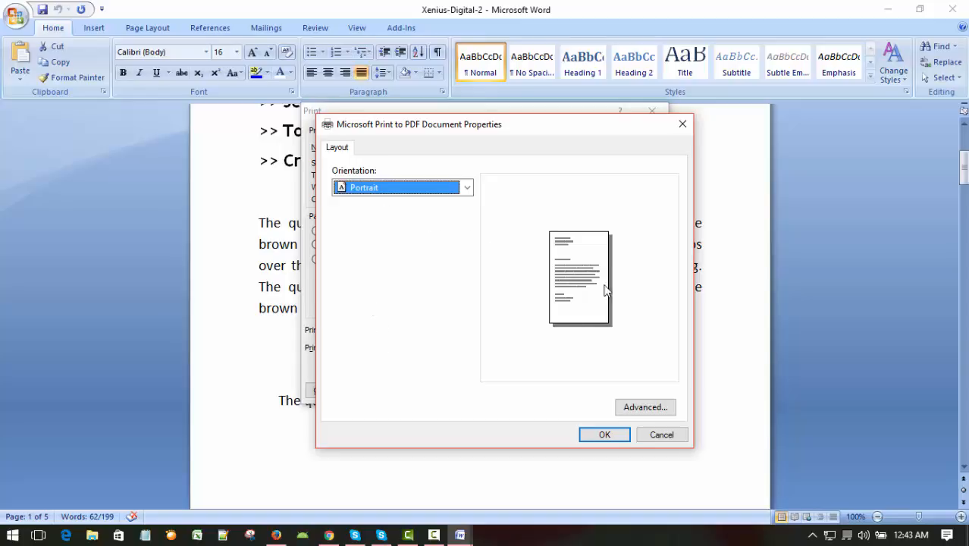
click(466, 188)
click(371, 203)
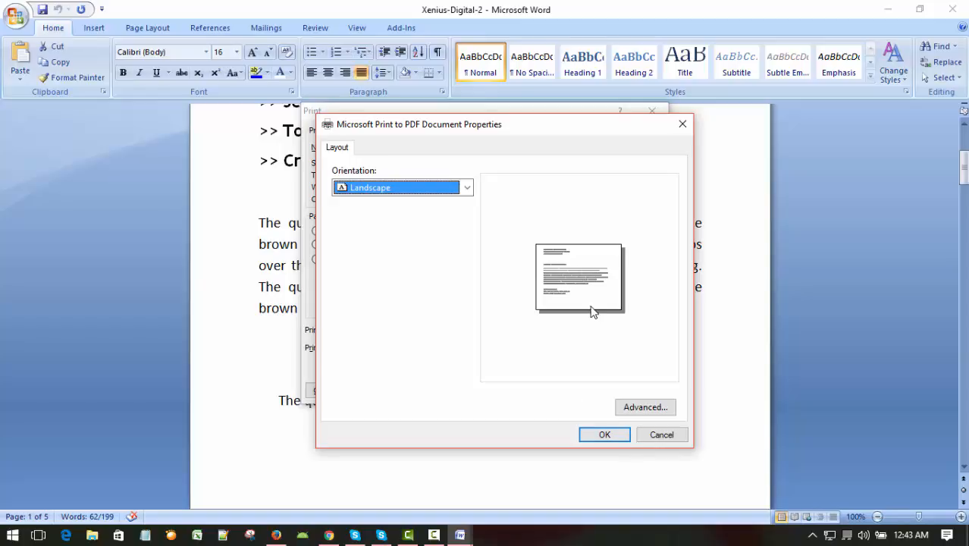
click(660, 437)
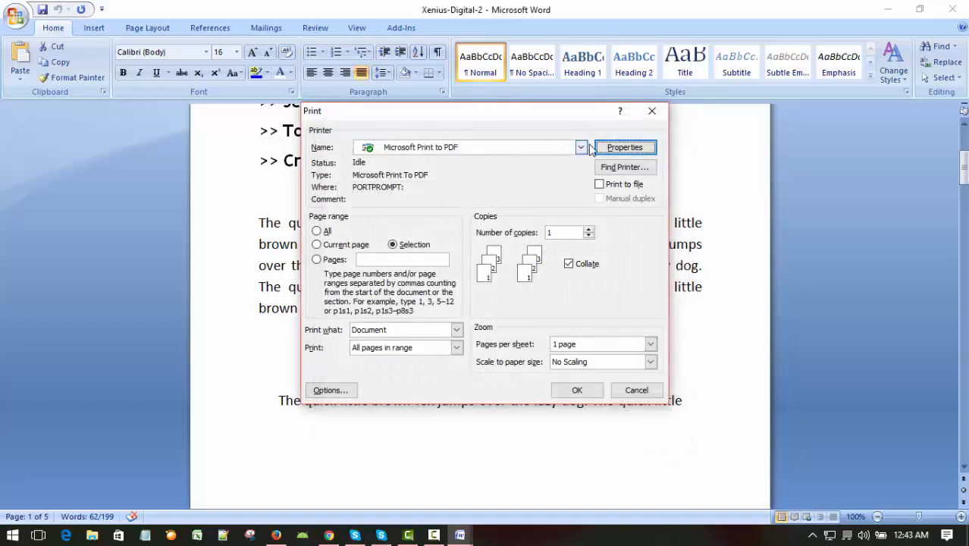
Step: Reopen the PDF printer's properties, try Landscape, set the orientation back to Portrait and apply it
click(623, 150)
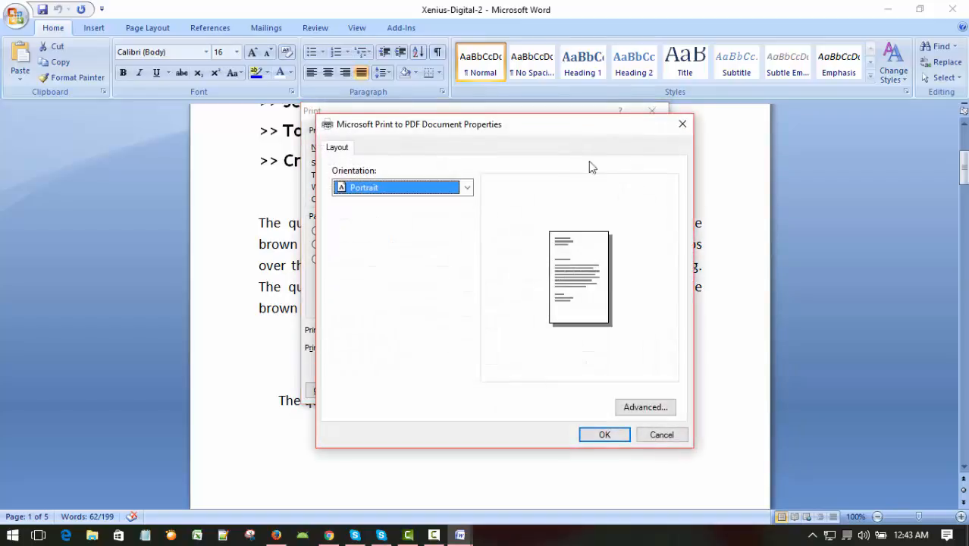
click(467, 188)
click(363, 202)
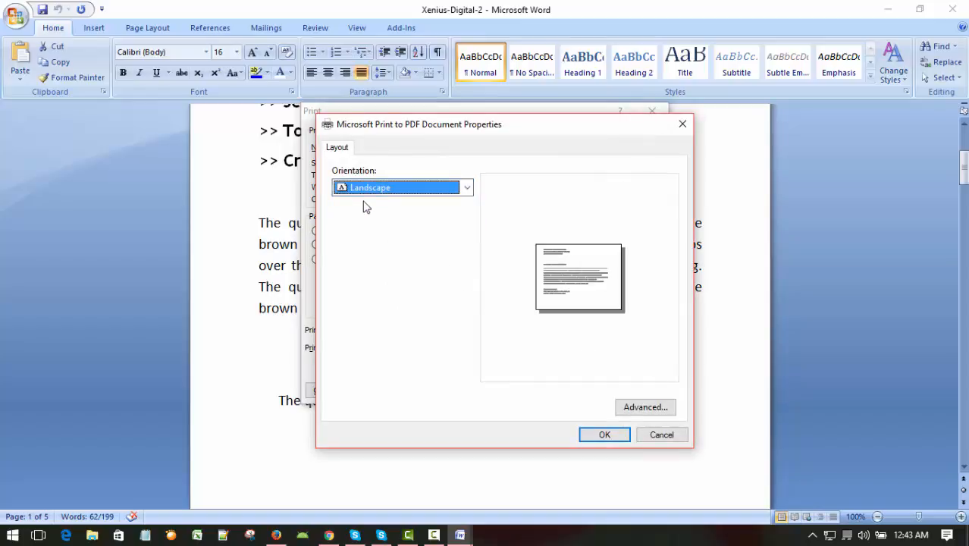
click(466, 188)
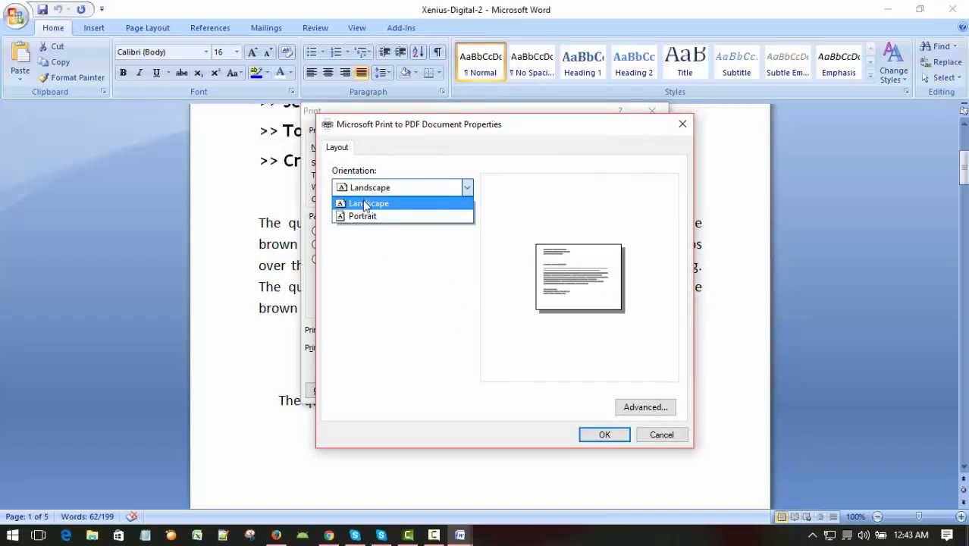
click(363, 216)
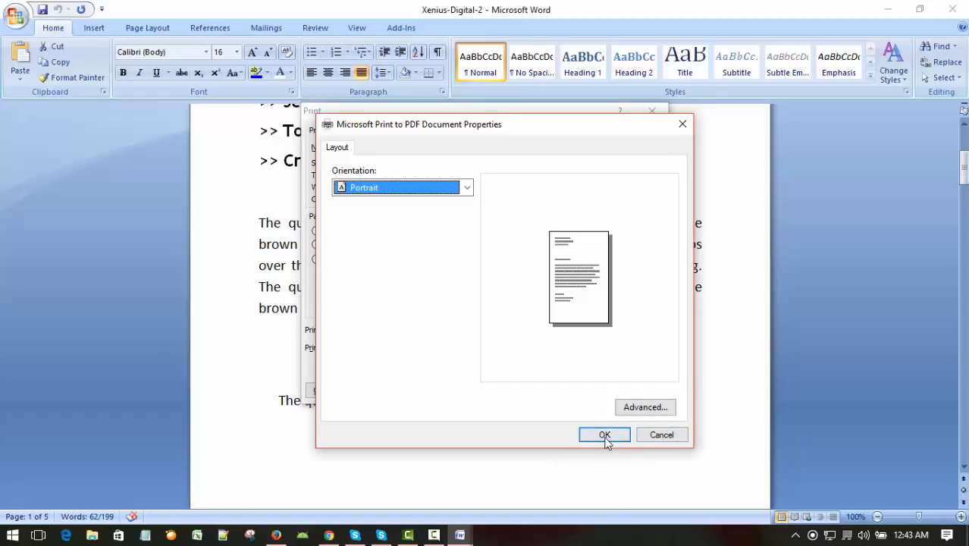
click(604, 436)
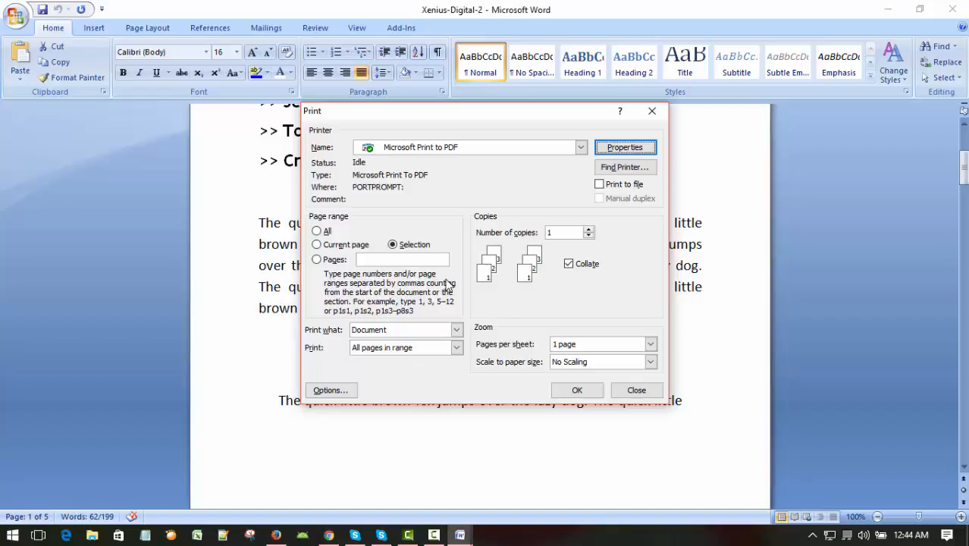
Step: Start printing the current page to PDF, cancel saving the output file and deselect the paragraph
click(316, 244)
key(Return)
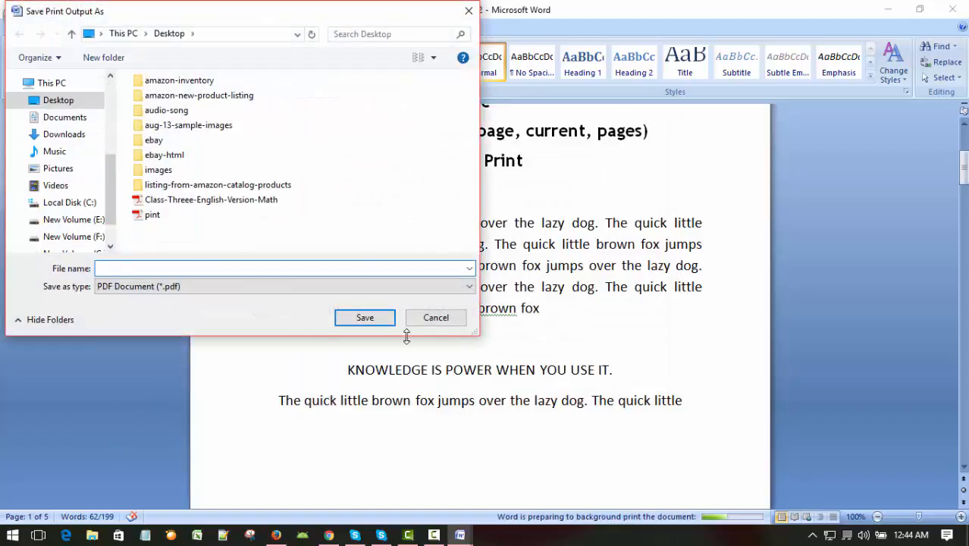
click(435, 318)
click(596, 334)
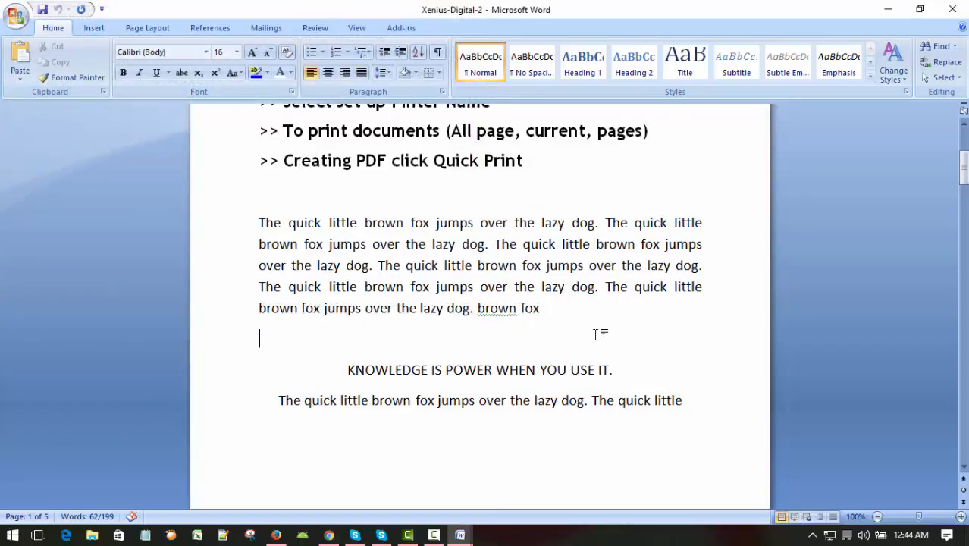
scroll(599, 327, down, 4)
scroll(601, 318, up, 3)
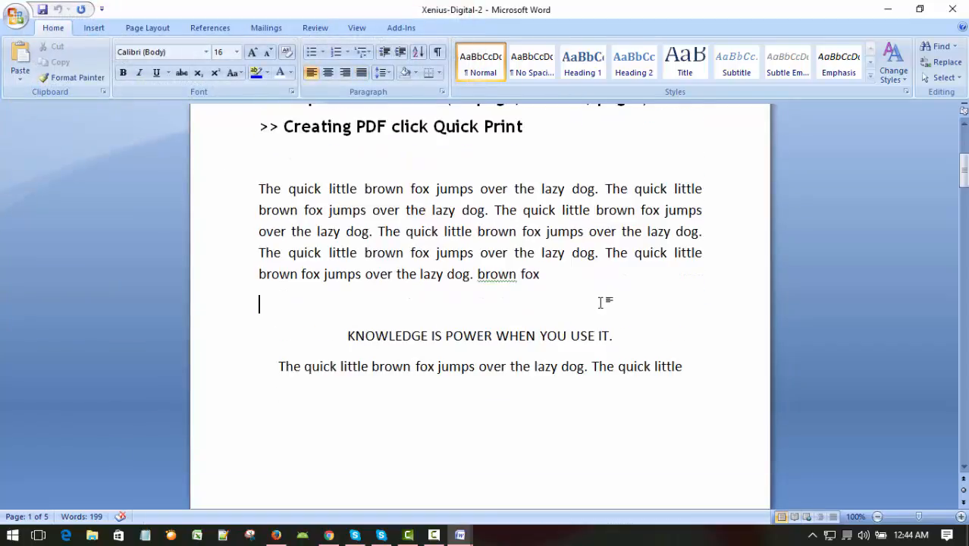
Step: Review the tutorial topic list and the sample paragraphs on the first page of Xenius-Digital-2
scroll(601, 303, down, 1)
scroll(603, 265, down, 4)
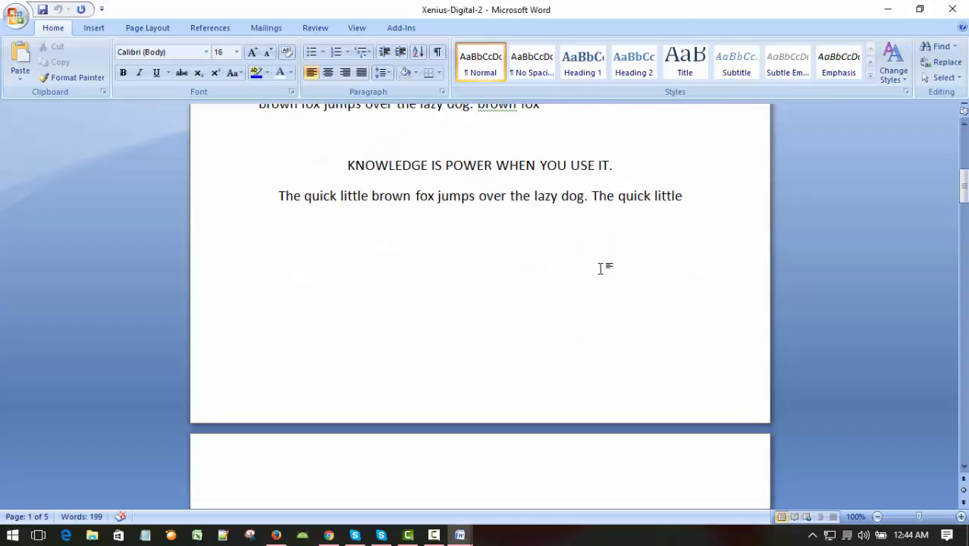
scroll(603, 265, up, 4)
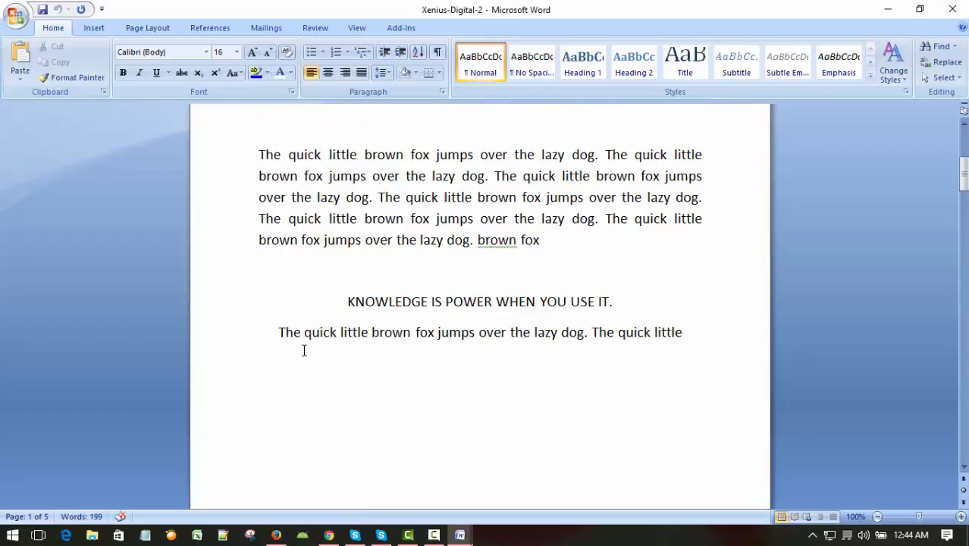
scroll(378, 317, up, 9)
scroll(505, 305, down, 2)
scroll(501, 301, down, 1)
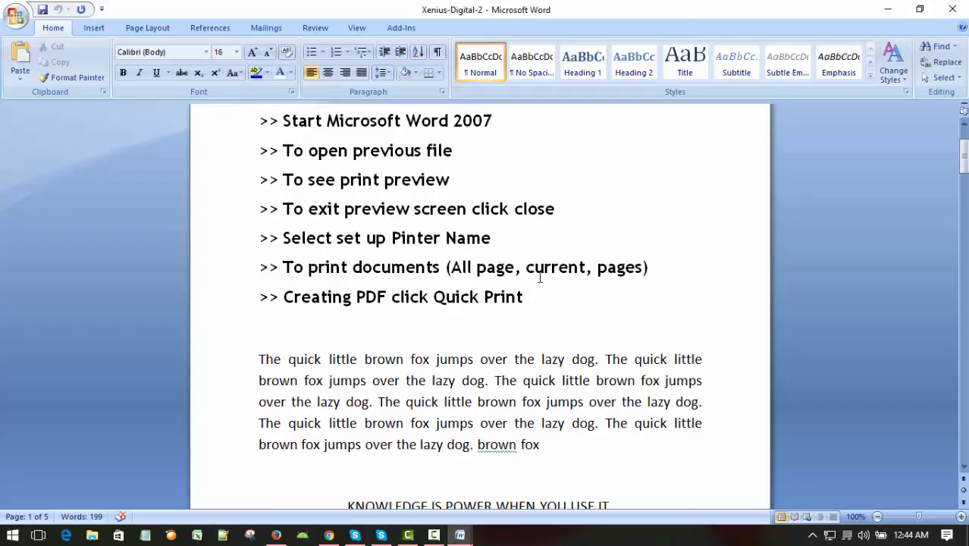
click(642, 270)
click(564, 319)
click(564, 317)
scroll(568, 317, up, 3)
scroll(568, 316, down, 4)
scroll(568, 317, up, 4)
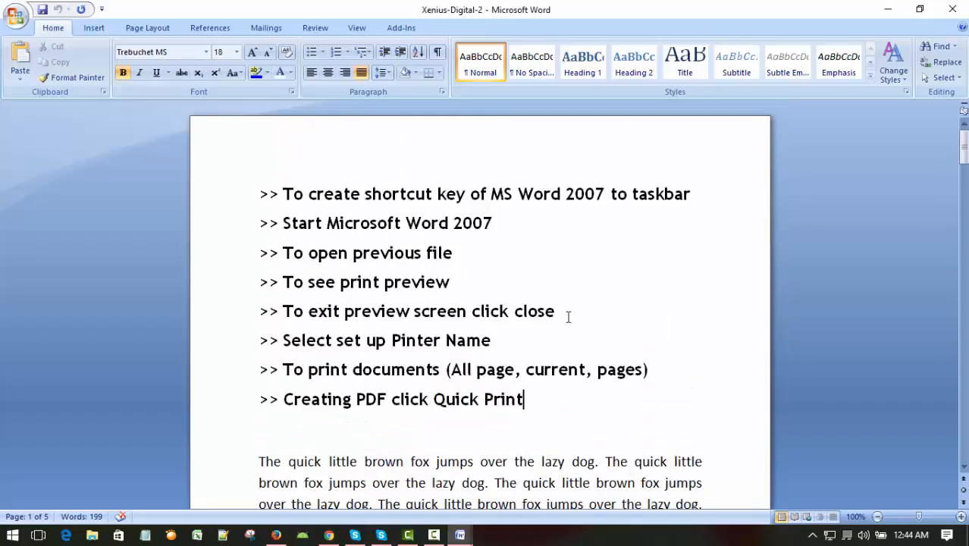
scroll(568, 317, down, 11)
scroll(567, 317, up, 10)
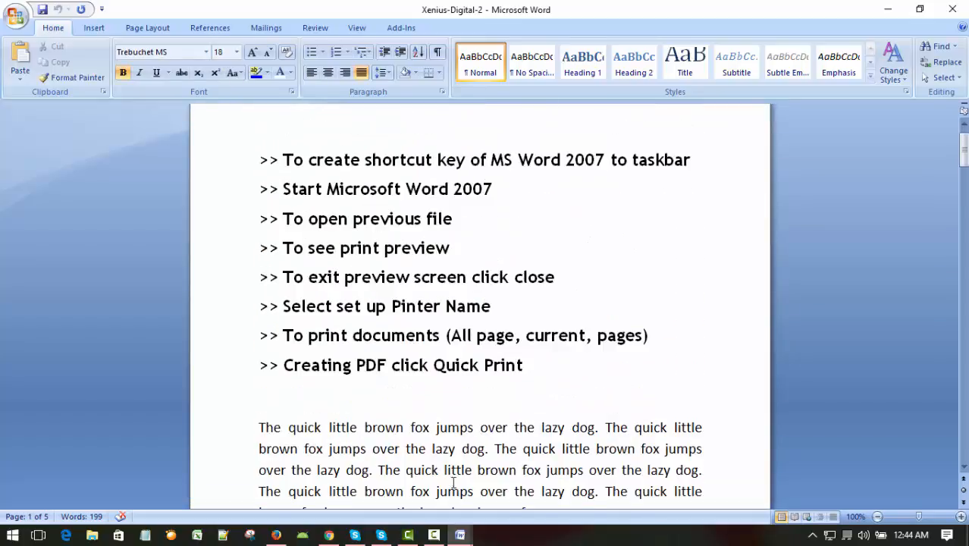
click(434, 534)
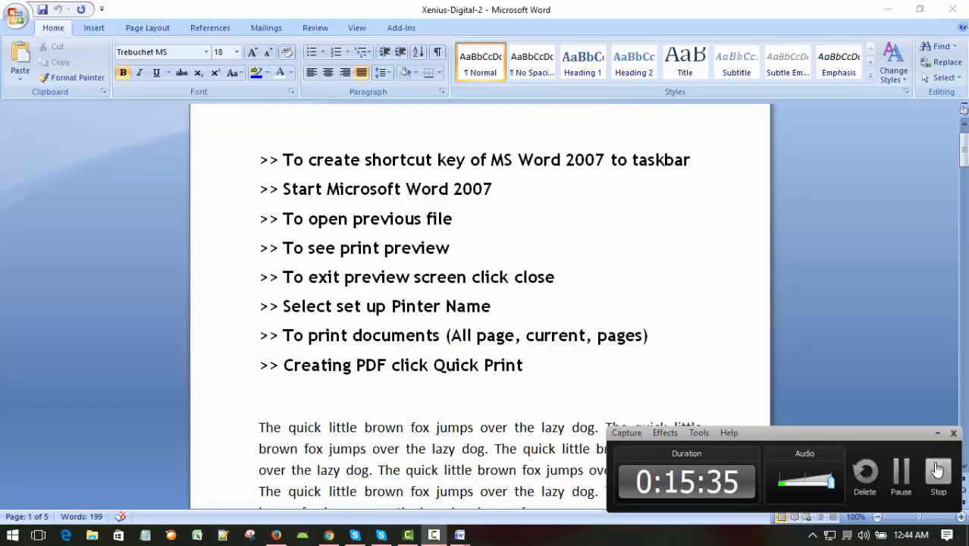
click(938, 433)
scroll(554, 322, down, 2)
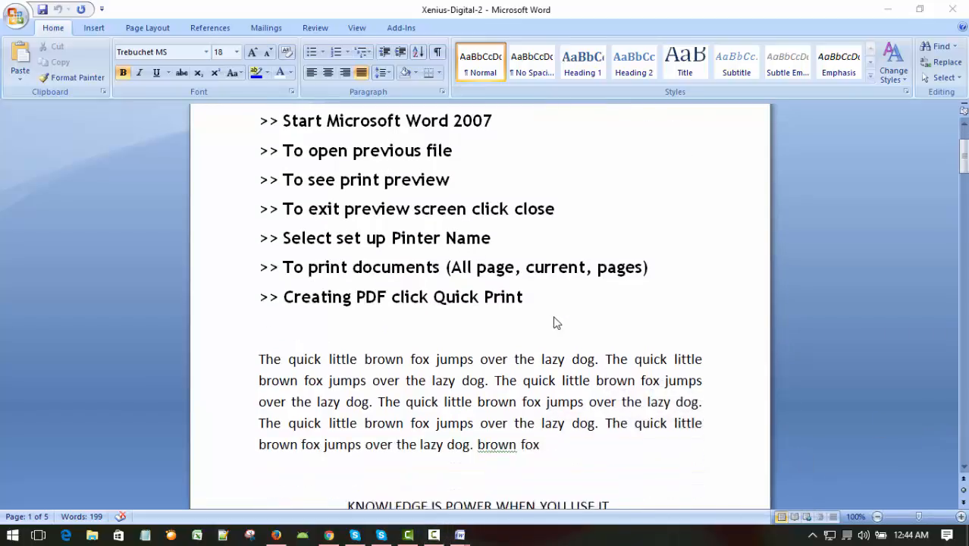
scroll(552, 319, down, 4)
scroll(552, 319, up, 7)
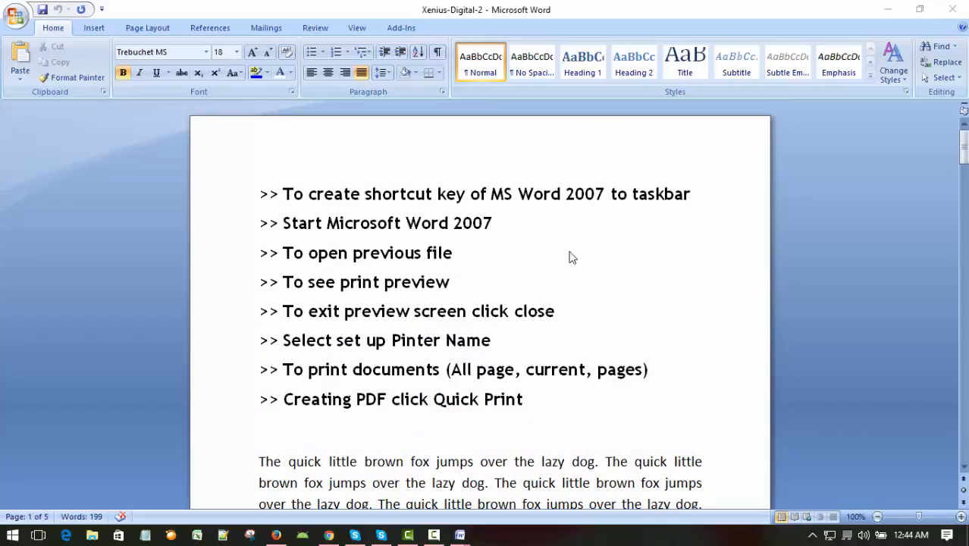
scroll(580, 254, down, 2)
scroll(582, 253, up, 2)
Step: Quick-print the whole document to a PDF on the Desktop with the file name xenius-digital
click(16, 28)
mouse_move(69, 179)
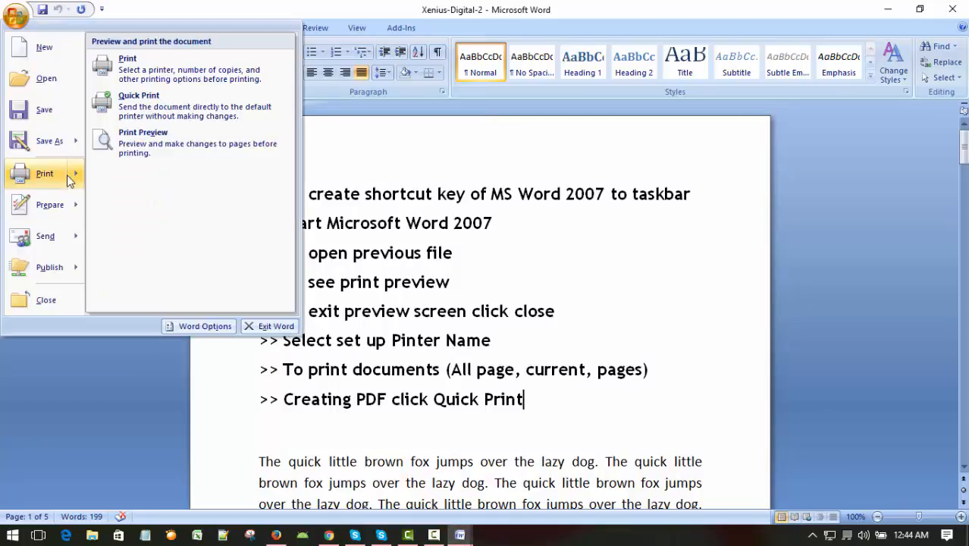
click(141, 106)
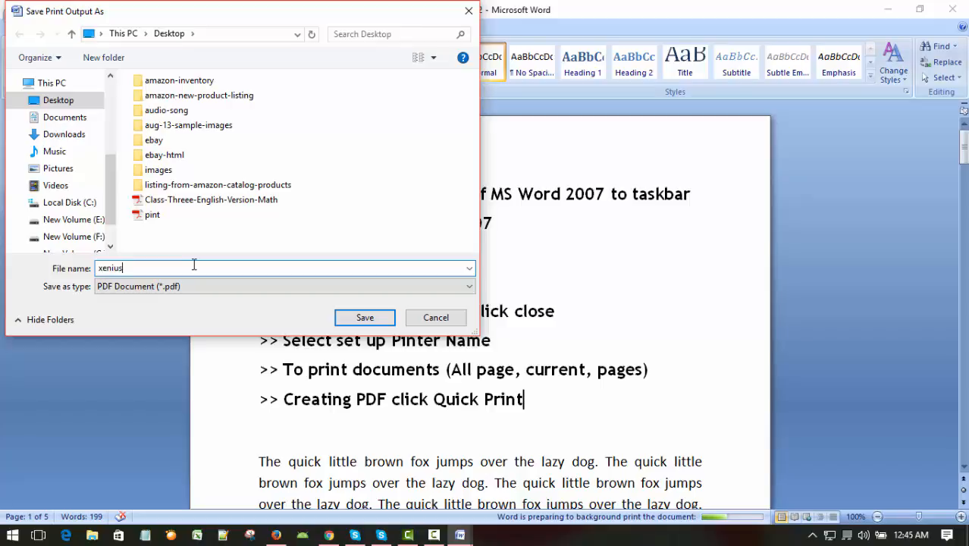
text(digital)
click(365, 320)
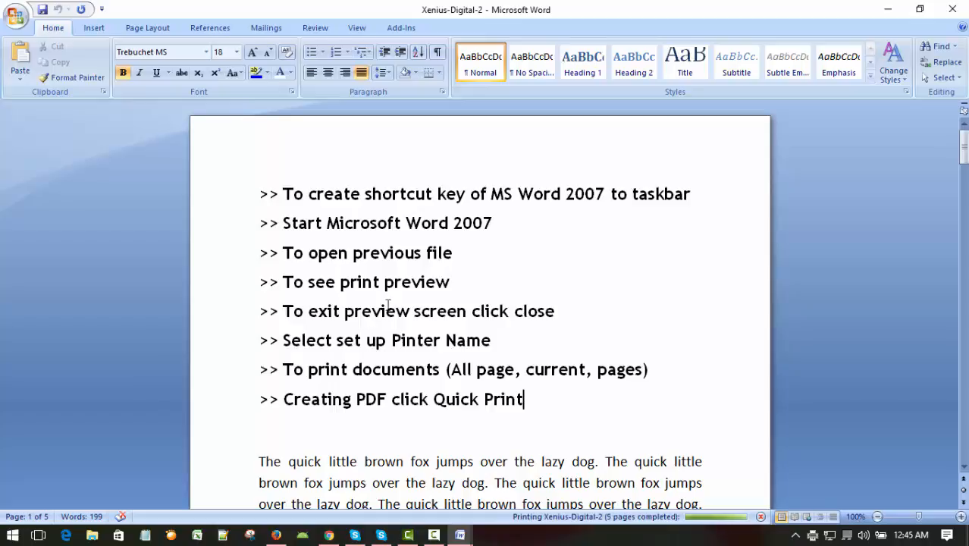
Step: Minimize the Word windows to reach the desktop and open the xenius-digital PDF in Acrobat Reader
click(651, 256)
scroll(627, 277, down, 3)
scroll(627, 275, up, 3)
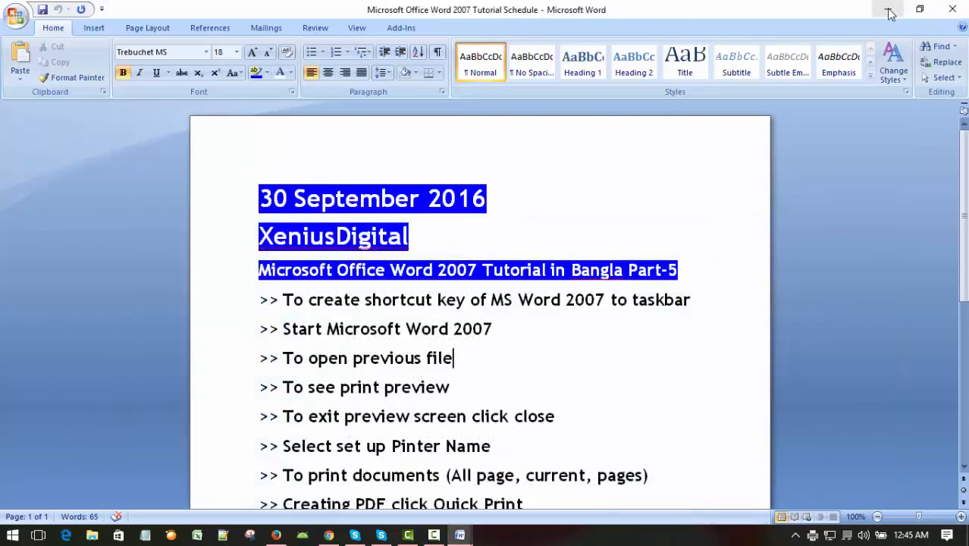
click(888, 9)
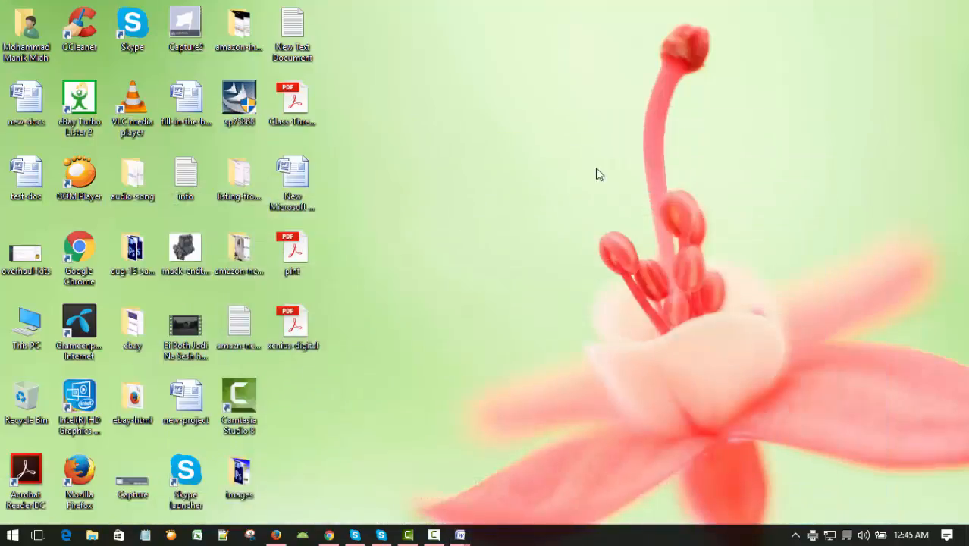
right_click(533, 157)
click(569, 193)
double_click(295, 325)
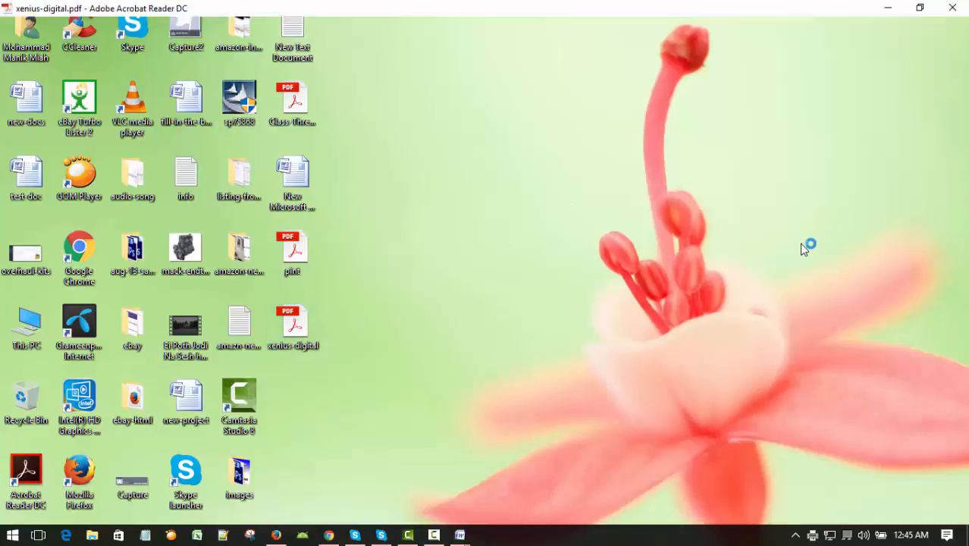
Step: Look through the first page of the xenius-digital PDF and close the reader
scroll(377, 333, down, 6)
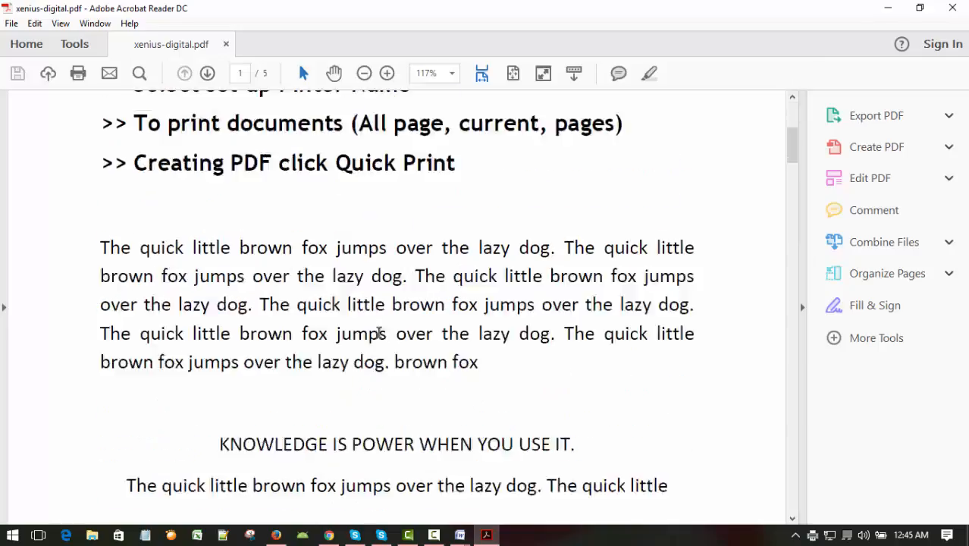
scroll(371, 333, up, 10)
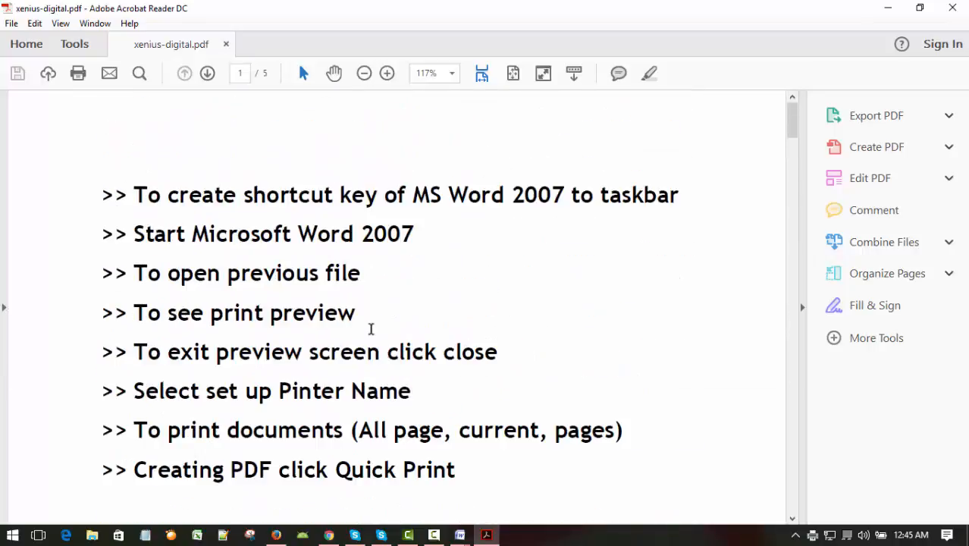
scroll(368, 328, down, 3)
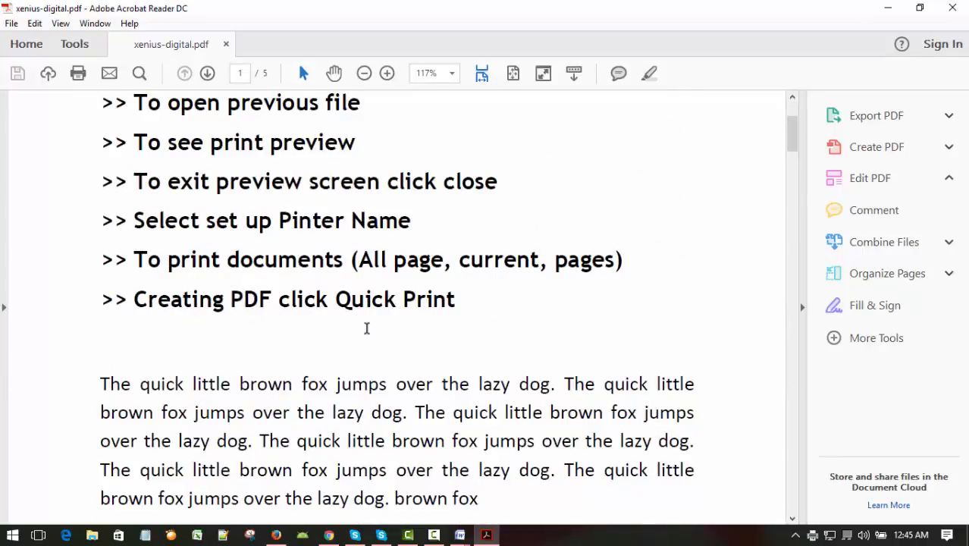
scroll(365, 327, up, 3)
scroll(368, 322, down, 3)
scroll(372, 315, up, 3)
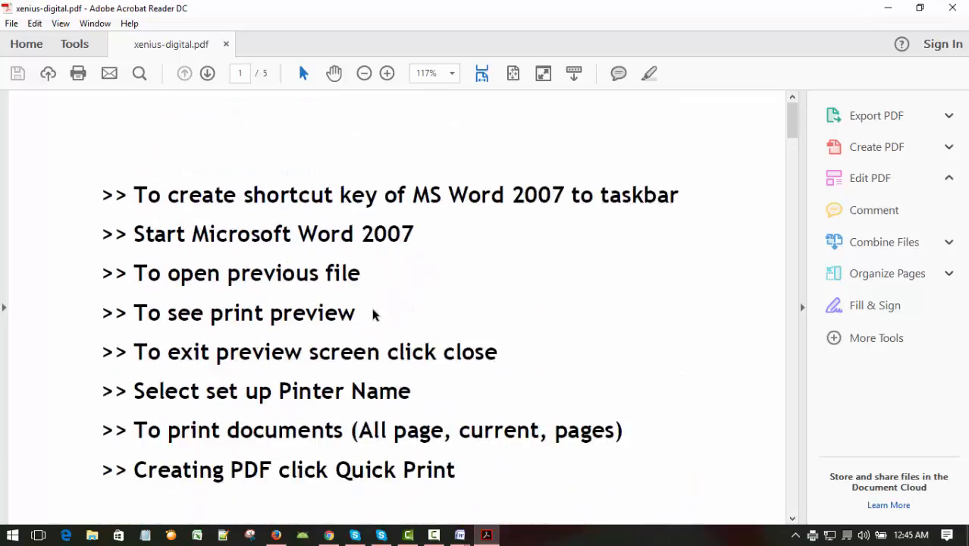
click(952, 8)
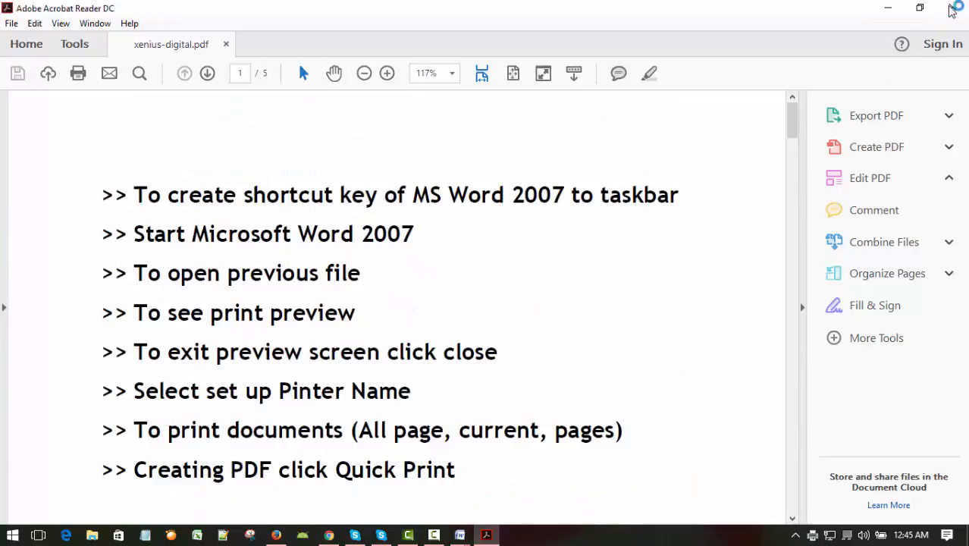
right_click(562, 102)
click(595, 142)
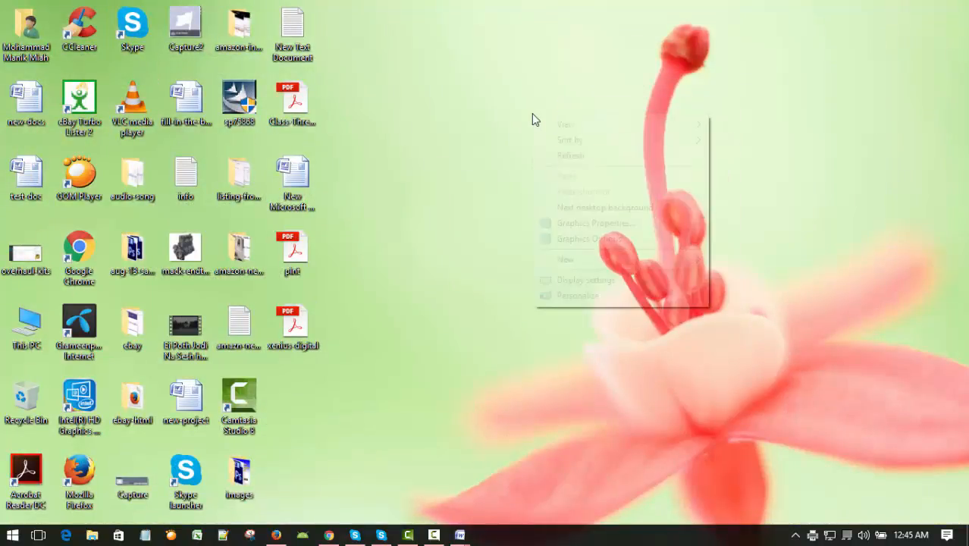
right_click(531, 113)
click(561, 158)
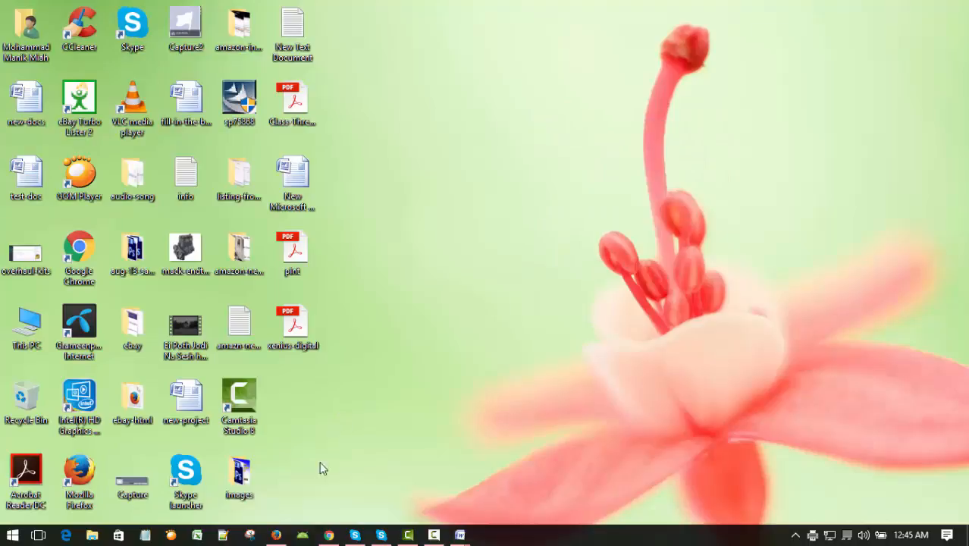
Step: Switch back to the Xenius-Digital-2 document in Word, look over its first page and close the document
mouse_move(455, 537)
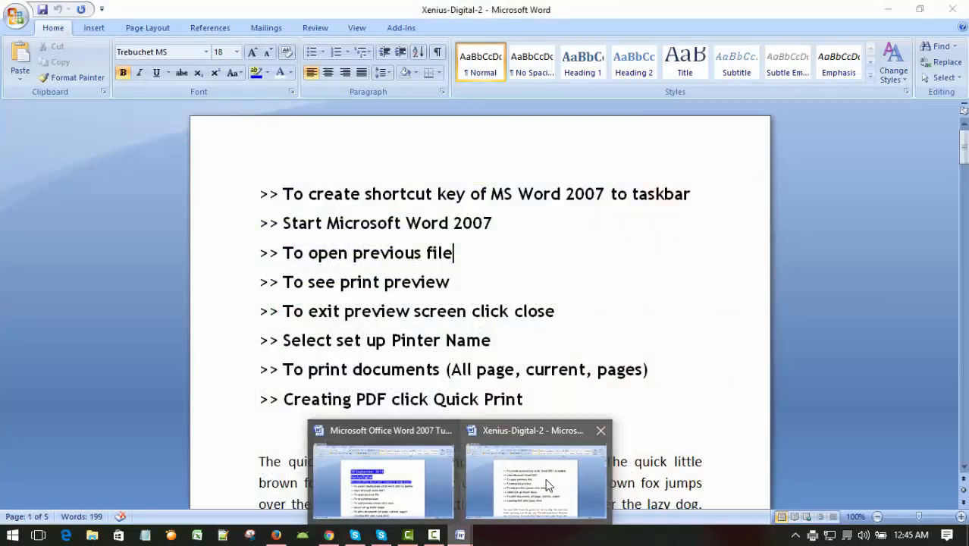
click(548, 485)
click(581, 230)
scroll(584, 254, down, 3)
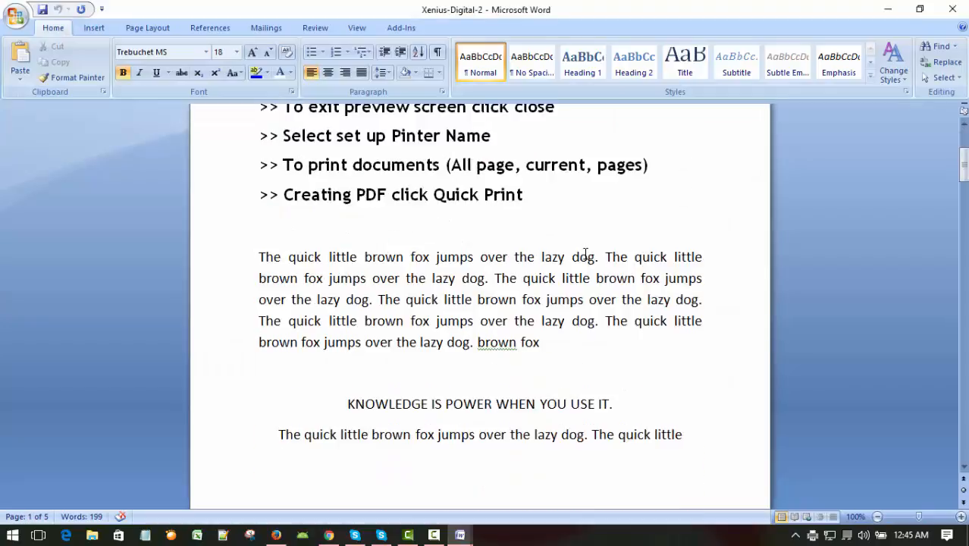
scroll(584, 254, up, 3)
scroll(571, 251, up, 4)
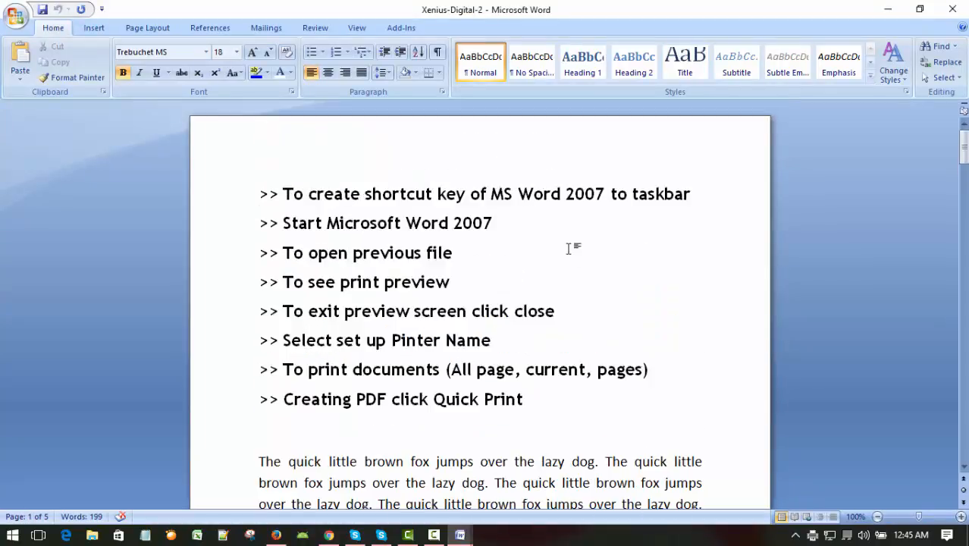
scroll(568, 251, down, 5)
scroll(567, 250, up, 5)
scroll(568, 249, down, 3)
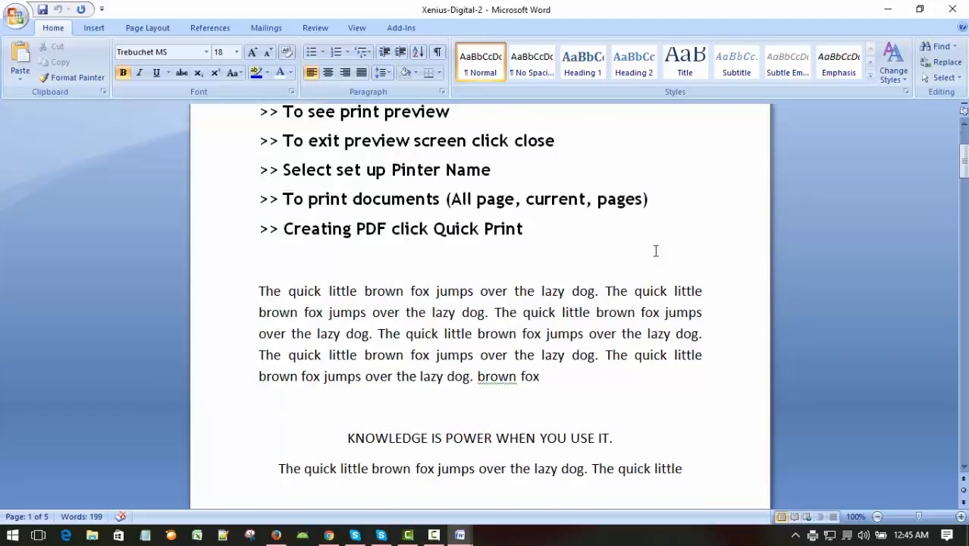
scroll(652, 251, up, 3)
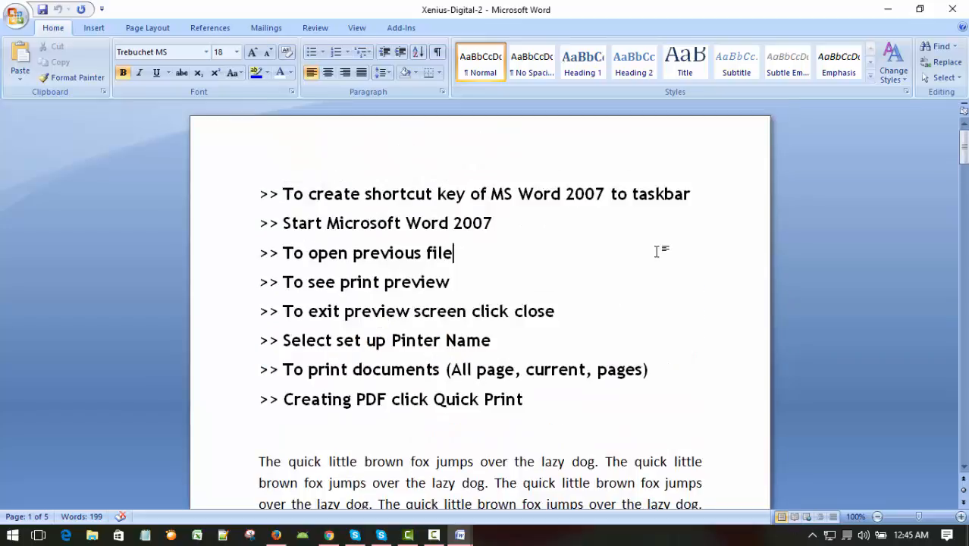
click(582, 202)
click(15, 15)
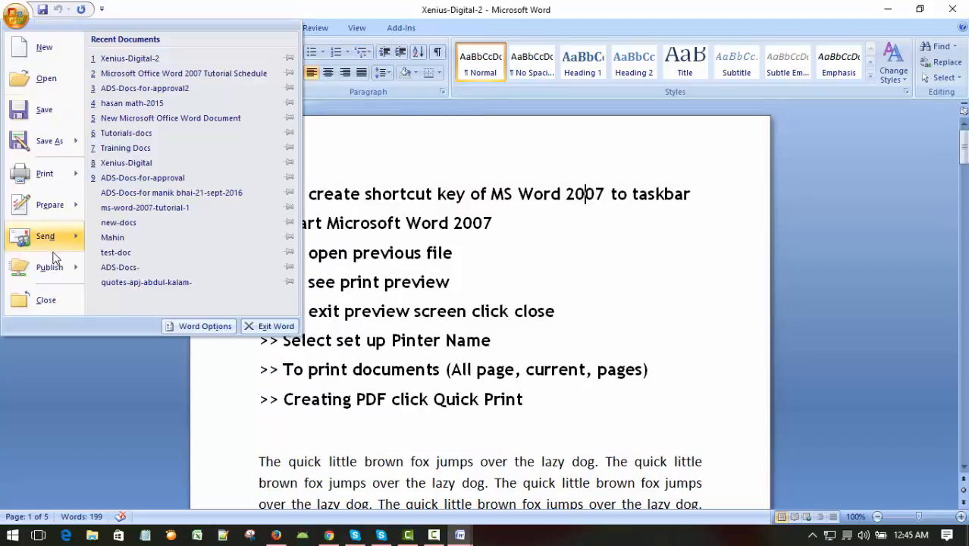
click(46, 300)
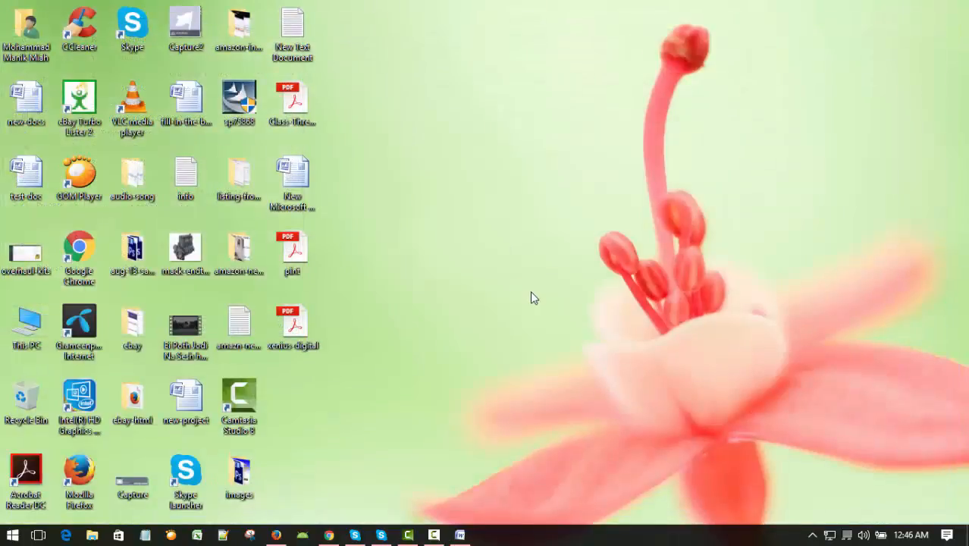
Step: Bring up the Microsoft Office Word 2007 Tutorial Schedule document, close it and exit Word
click(459, 535)
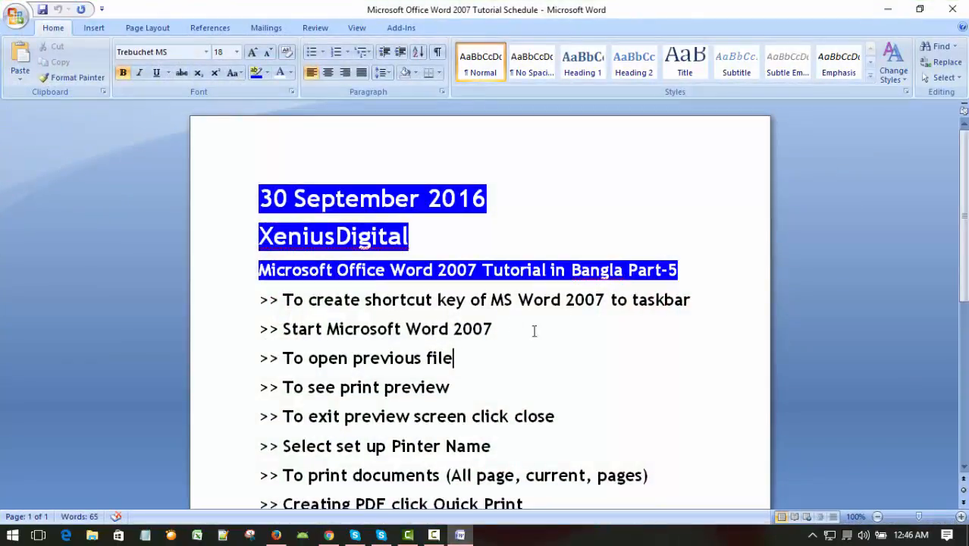
click(621, 385)
scroll(614, 383, down, 3)
scroll(614, 383, up, 3)
click(15, 15)
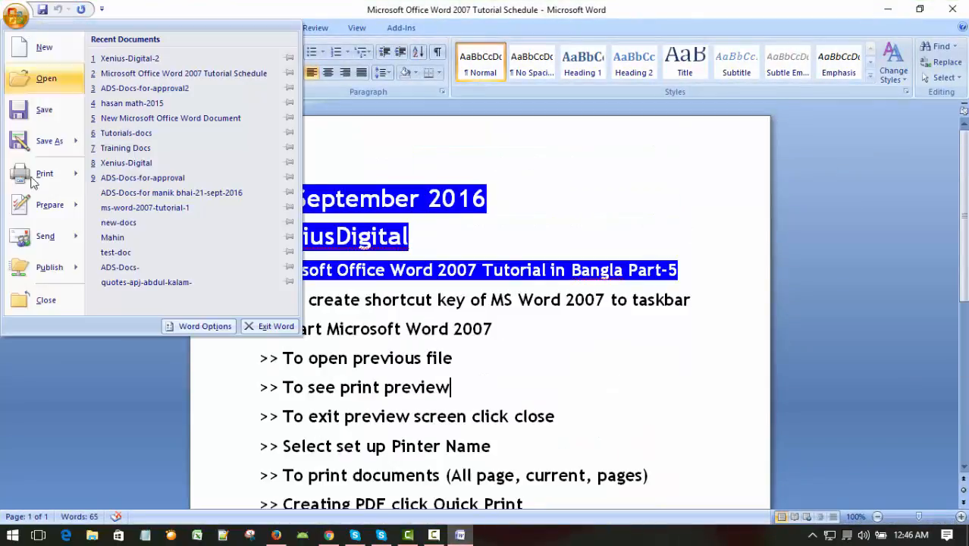
click(46, 301)
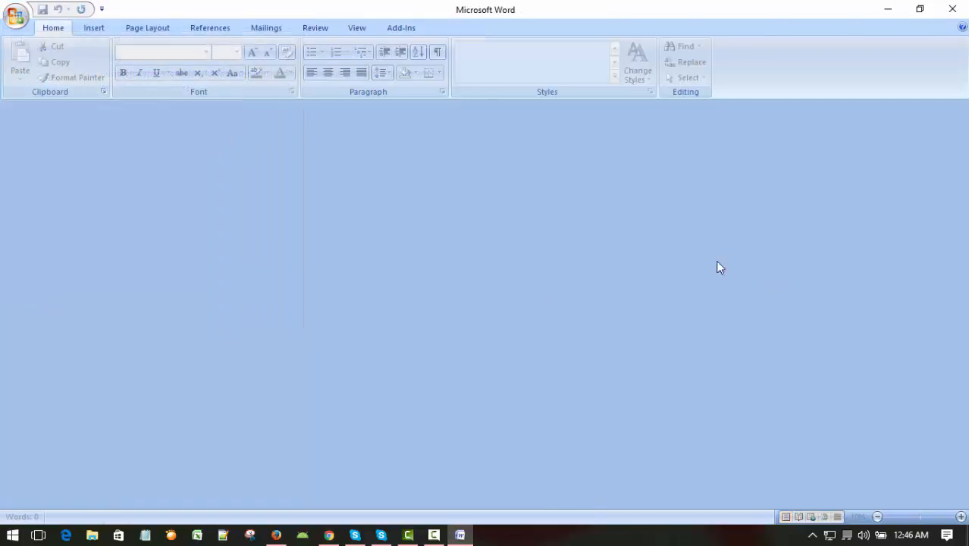
click(18, 17)
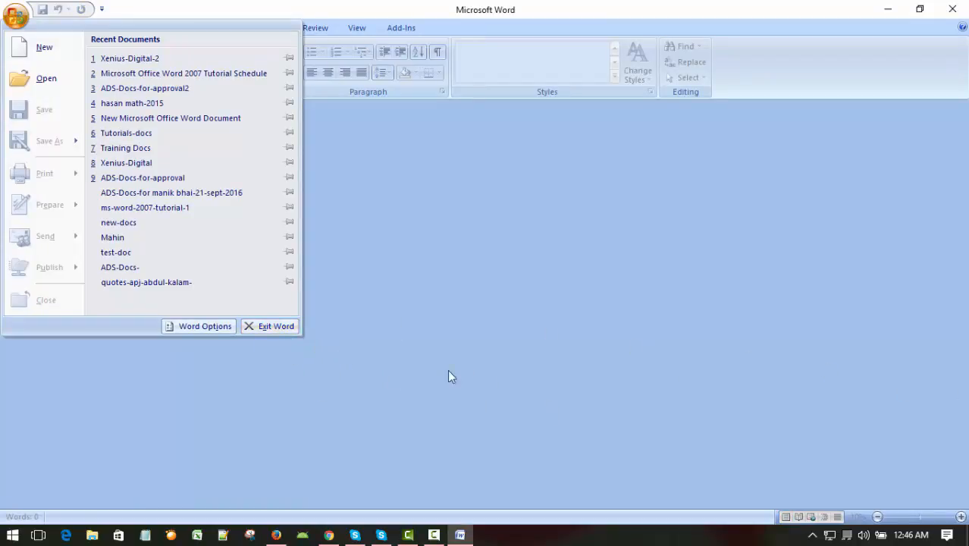
click(280, 326)
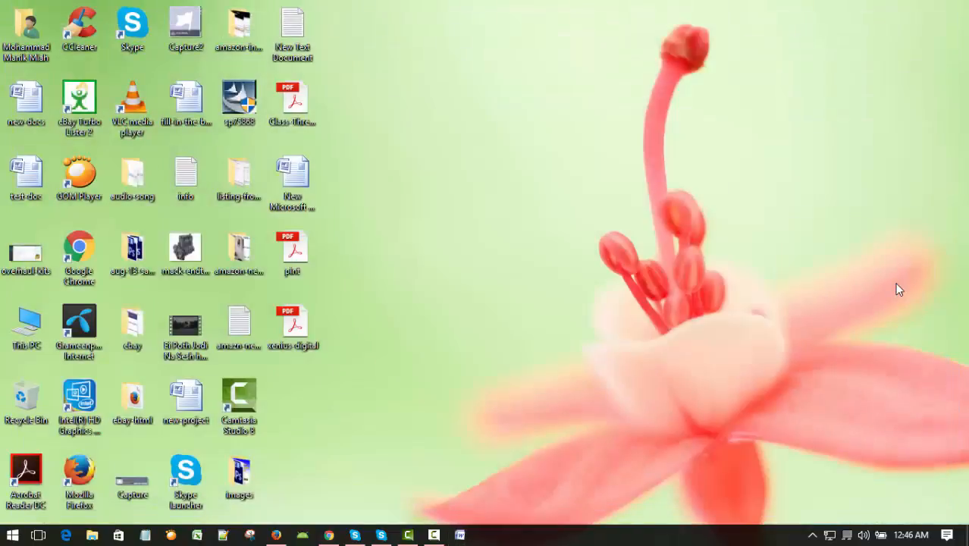
right_click(647, 235)
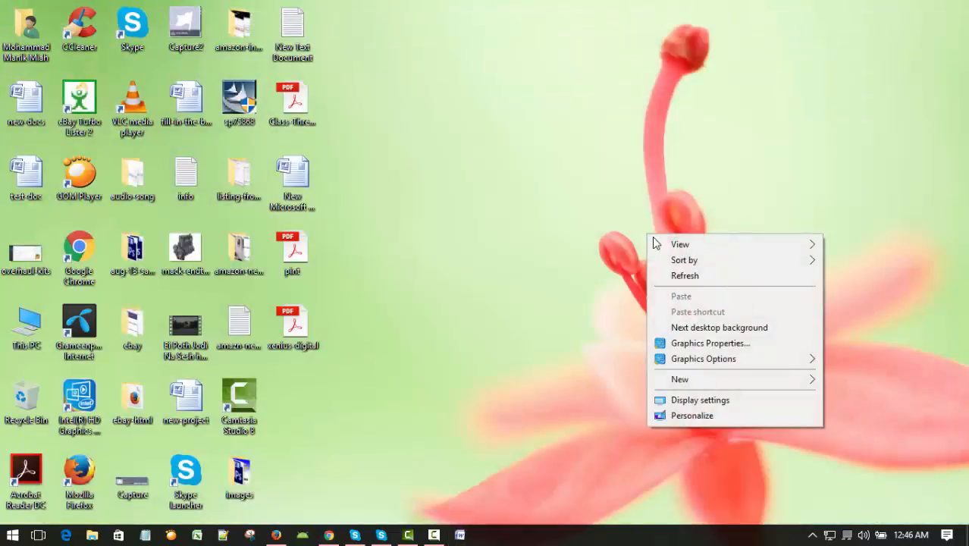
click(680, 275)
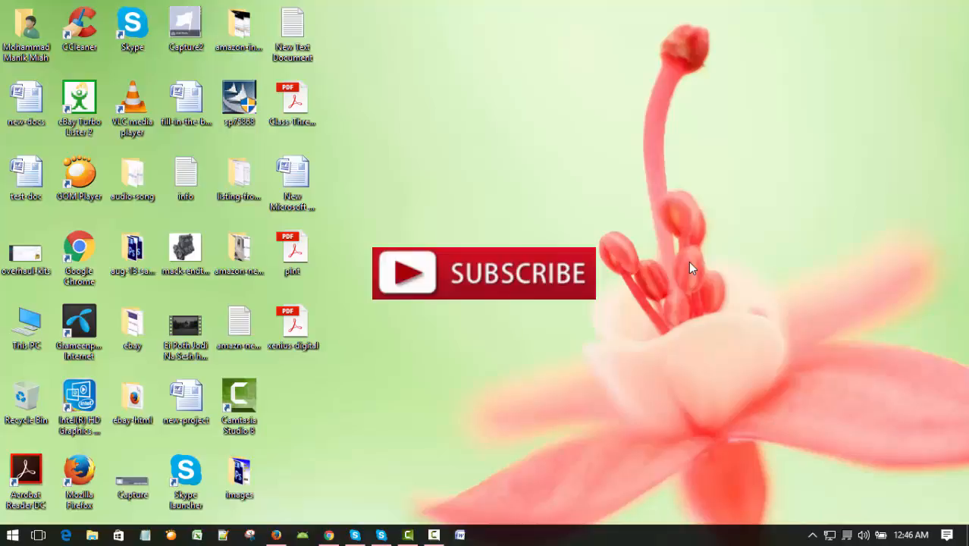
right_click(614, 221)
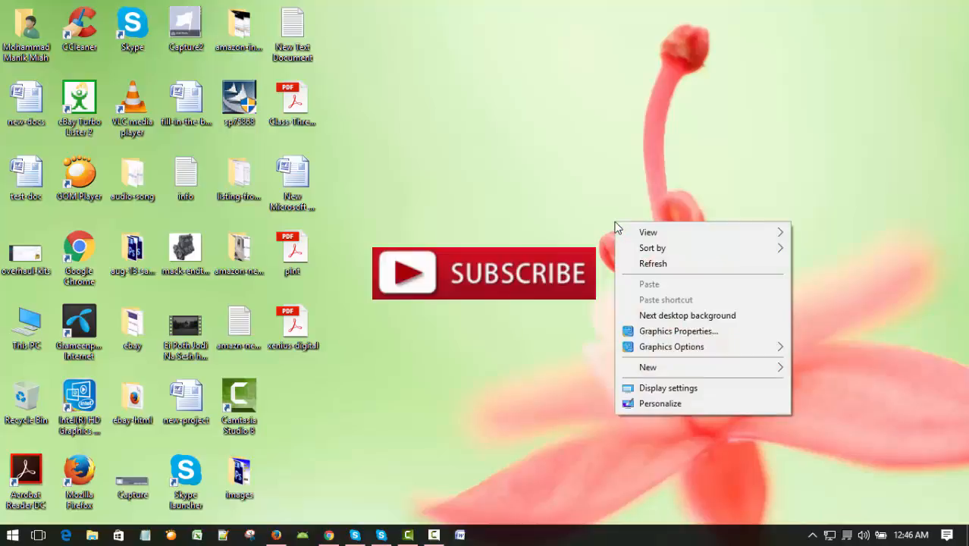
click(641, 264)
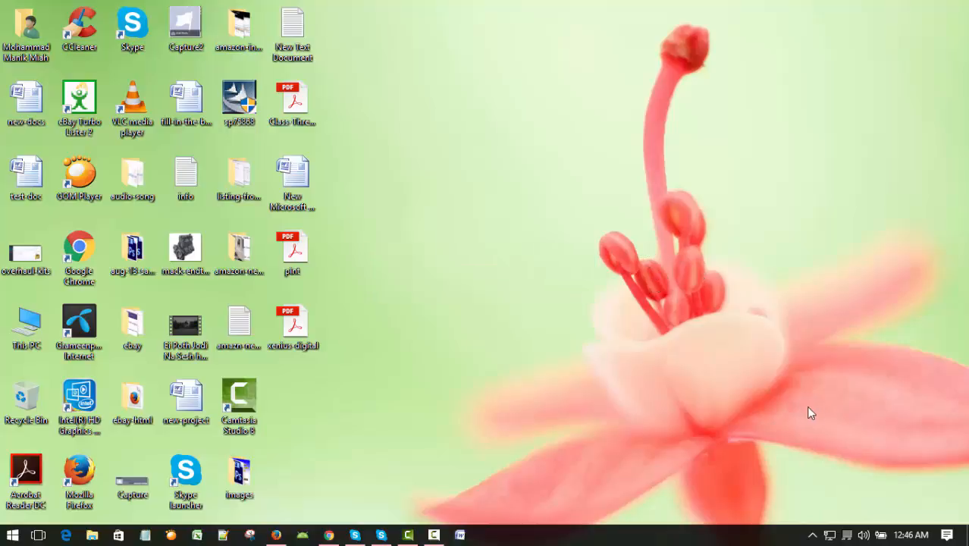
click(434, 535)
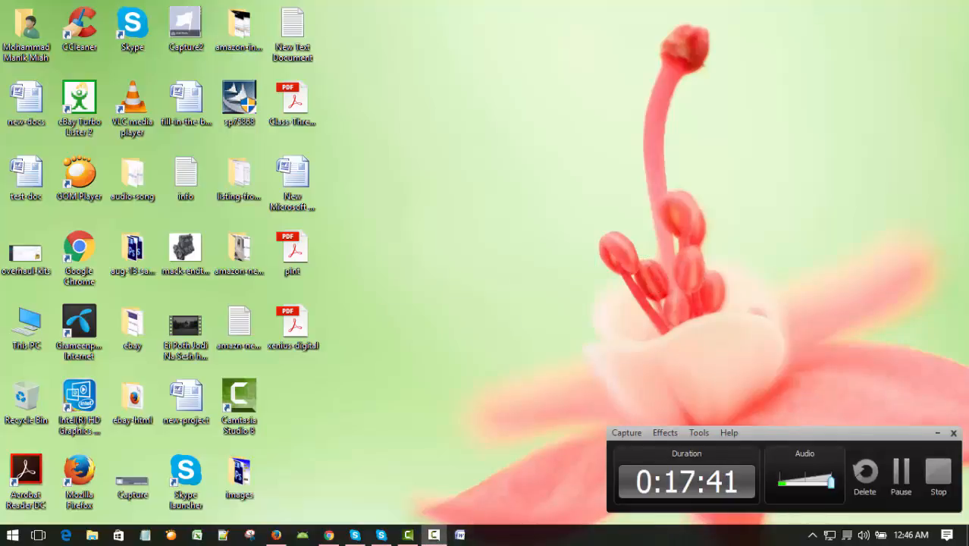